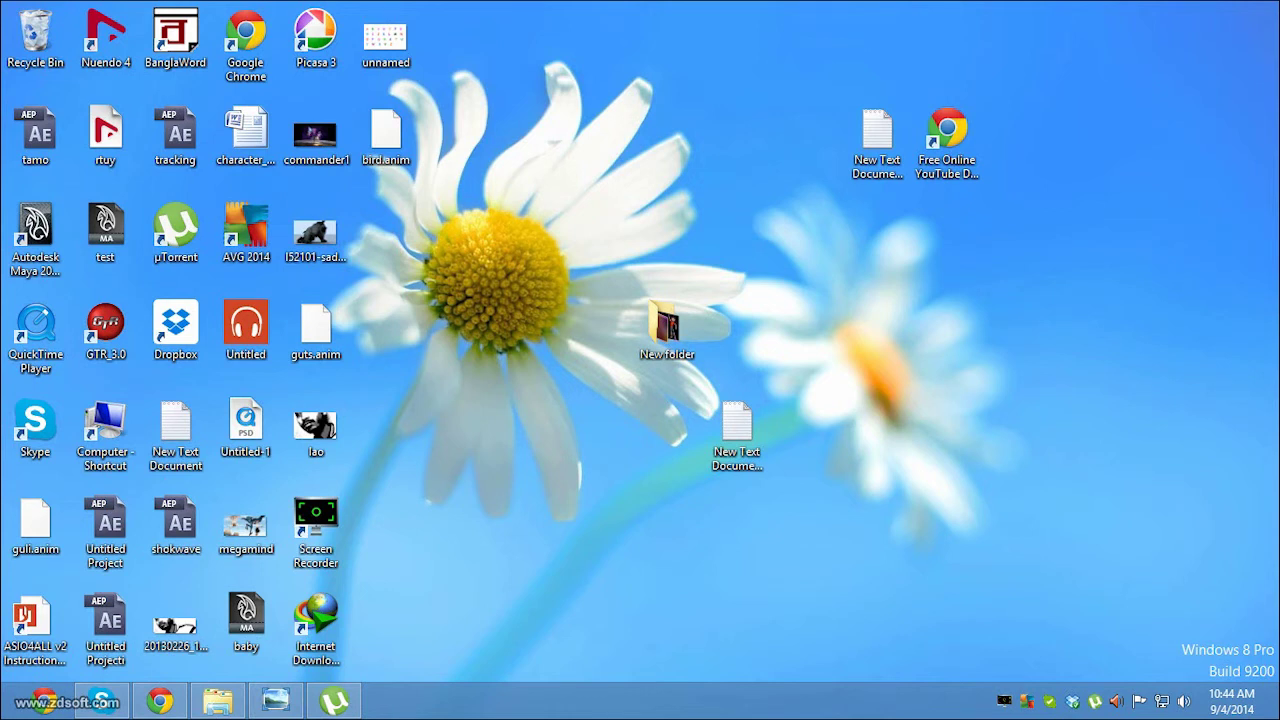
- Refresh the desktop and launch Autodesk Maya 2011 from its desktop shortcut
{"action": "right_click", "coordinate": [794, 290]}
{"action": "left_click", "coordinate": [850, 346]}
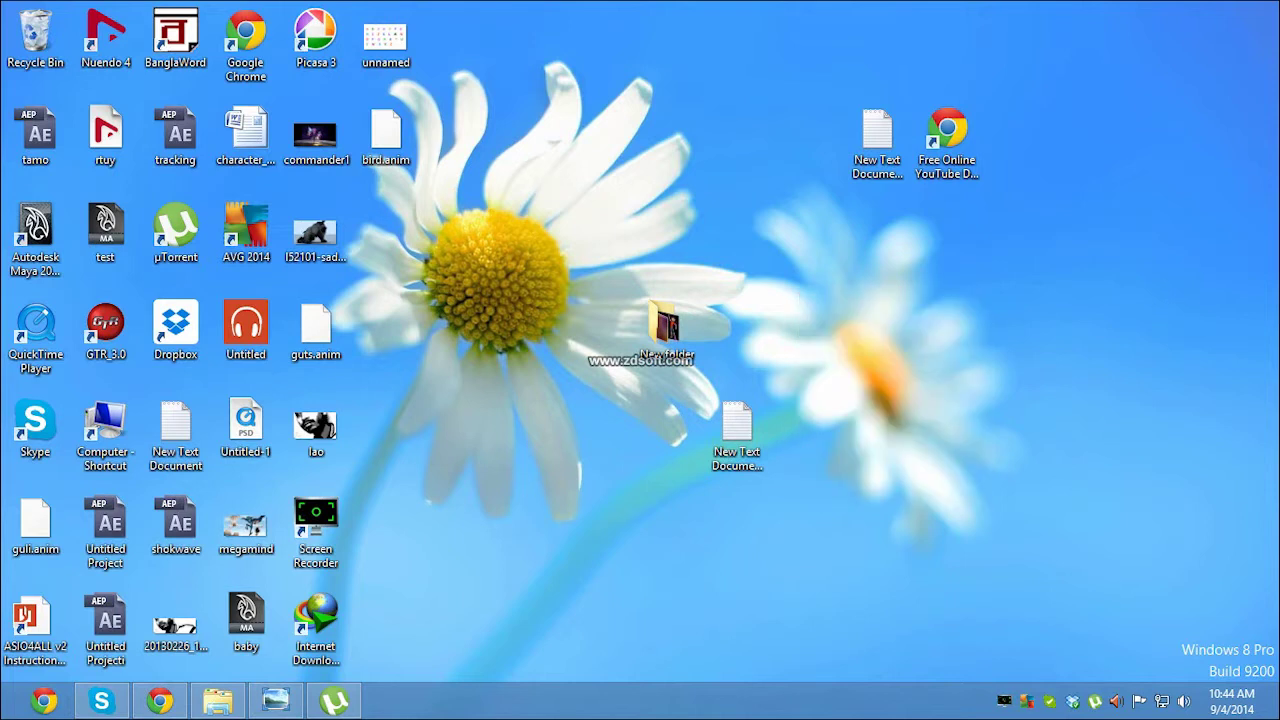
{"action": "right_click", "coordinate": [379, 241]}
{"action": "left_click", "coordinate": [430, 296]}
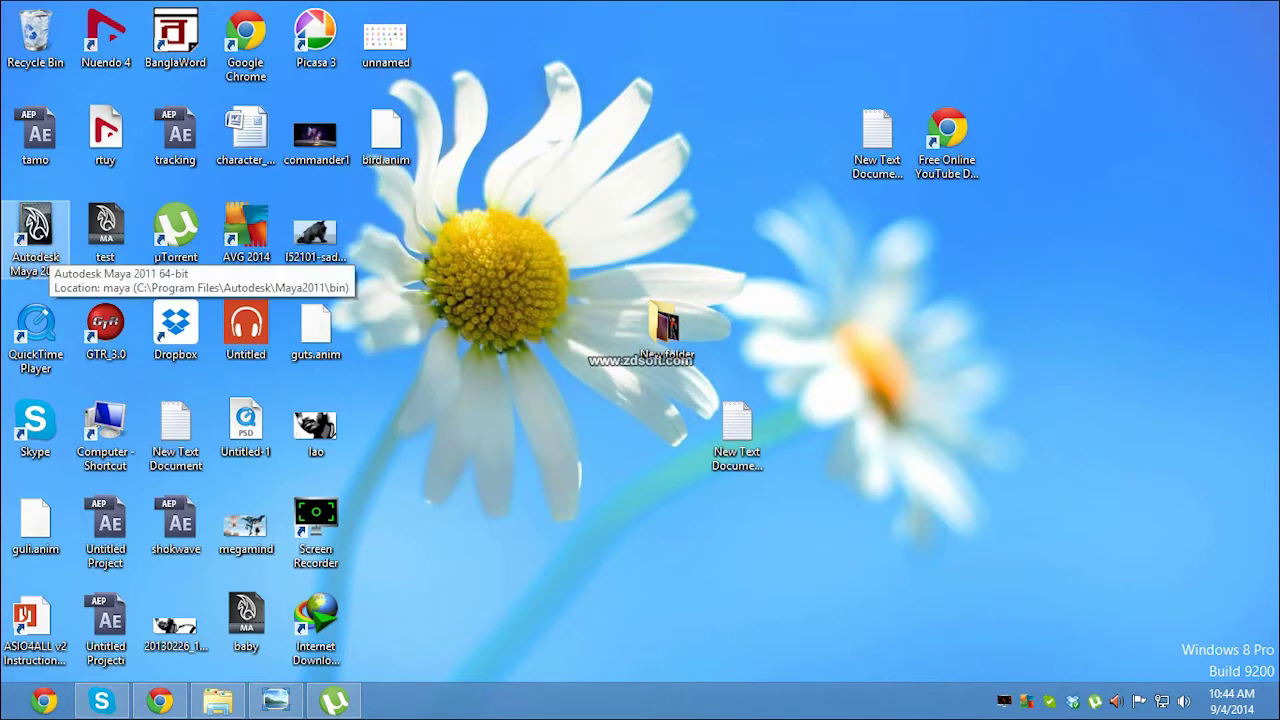
{"action": "double_click", "coordinate": [35, 235]}
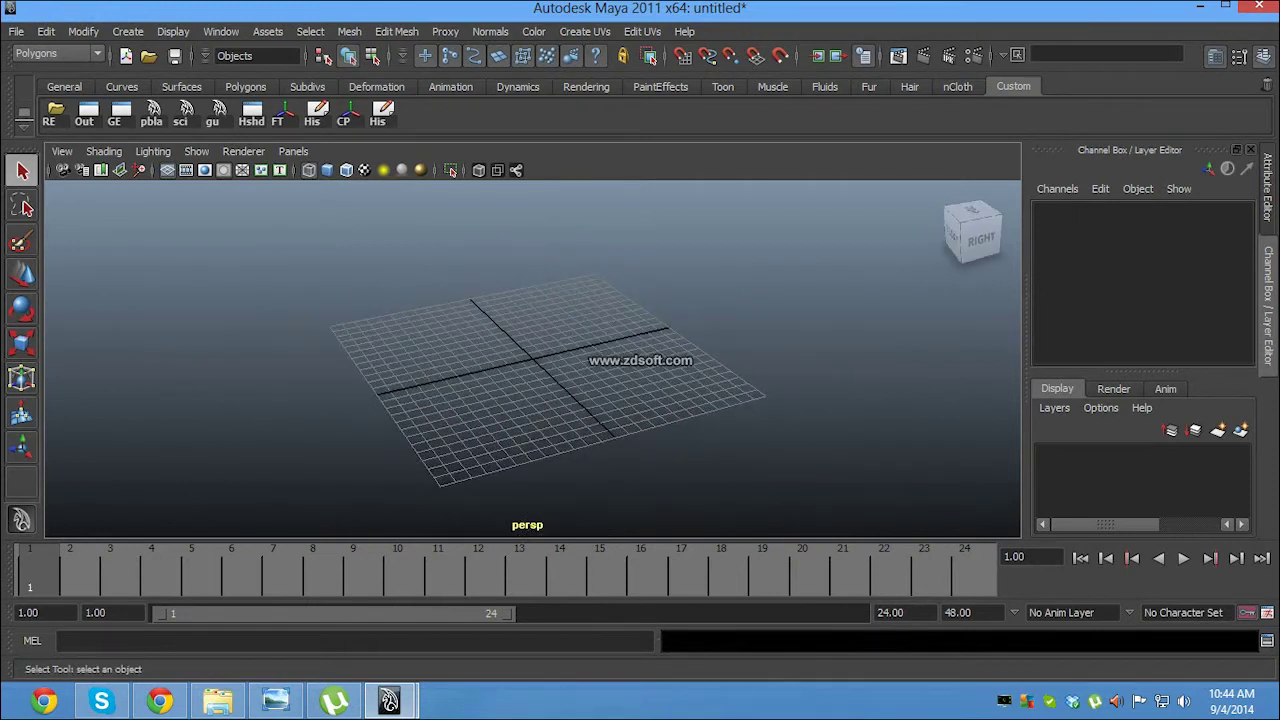
- Switch between the four-view layout and maximized single views, then tumble and dolly the perspective grid
{"action": "key", "text": "space"}
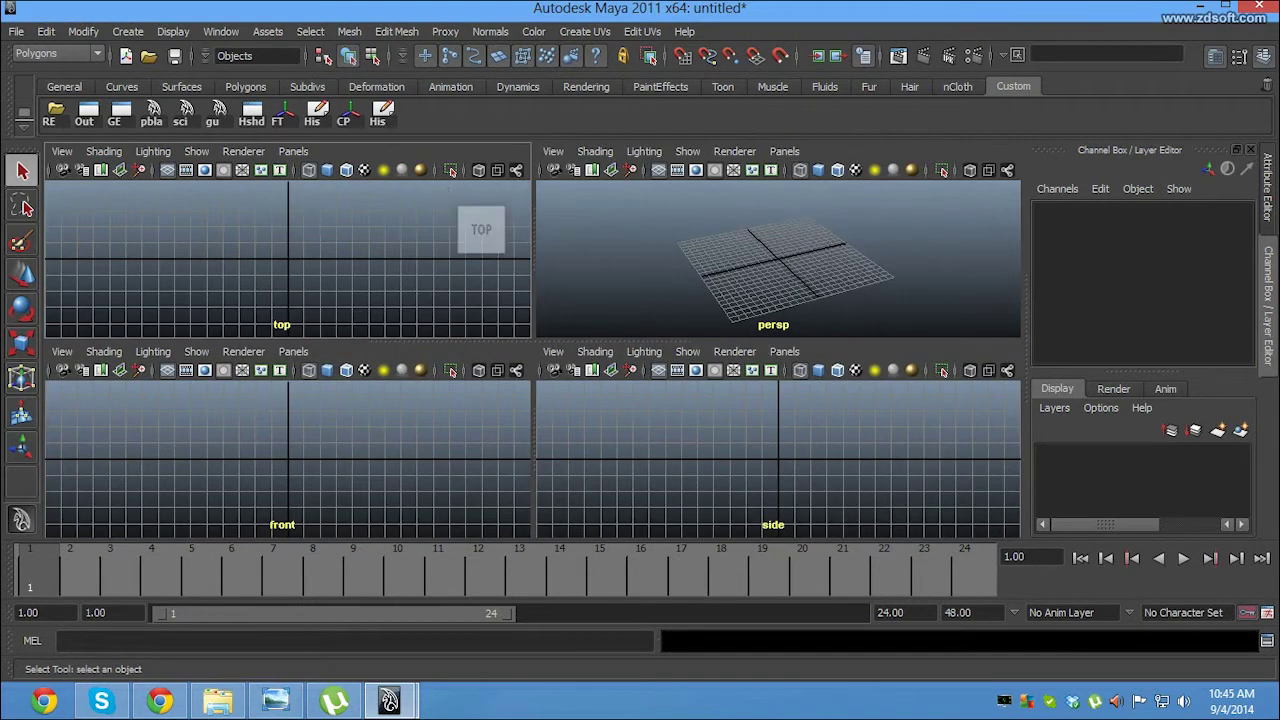
{"action": "key", "text": "space"}
{"action": "key", "text": "space"}
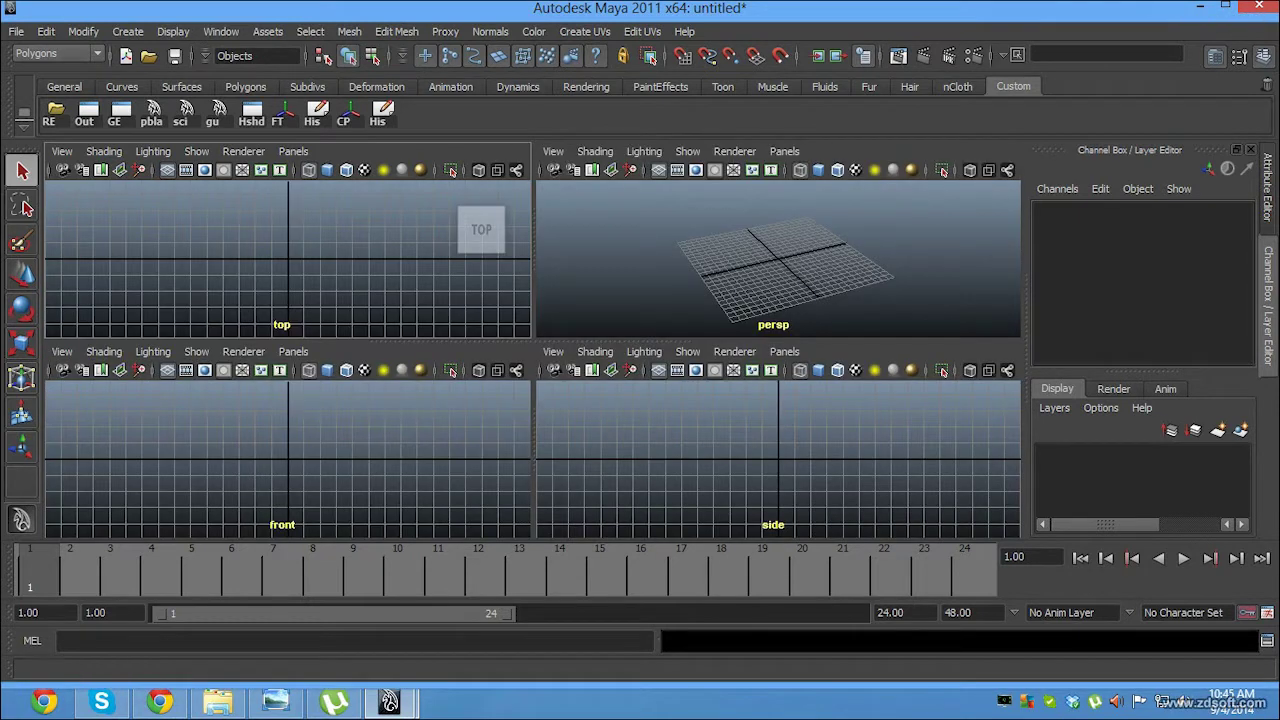
{"action": "key", "text": "space"}
{"action": "key", "text": "space"}
{"action": "key", "text": "space"}
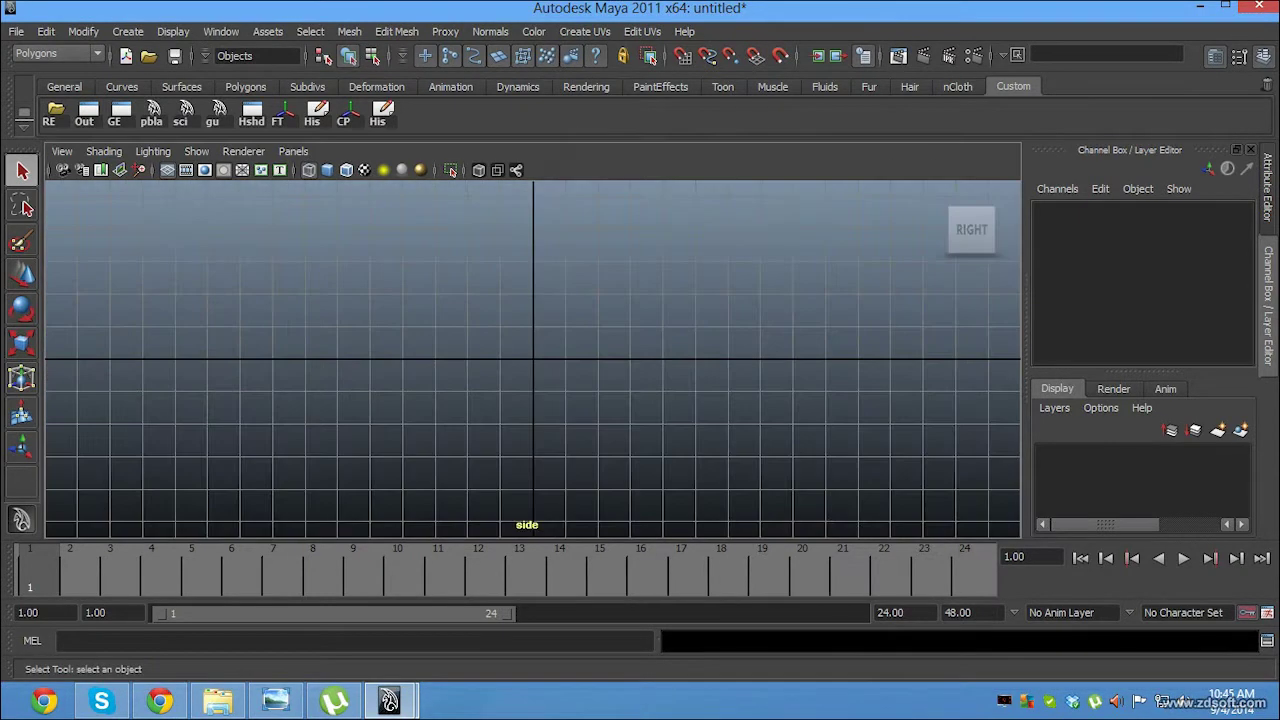
{"action": "key", "text": "space"}
{"action": "key", "text": "space"}
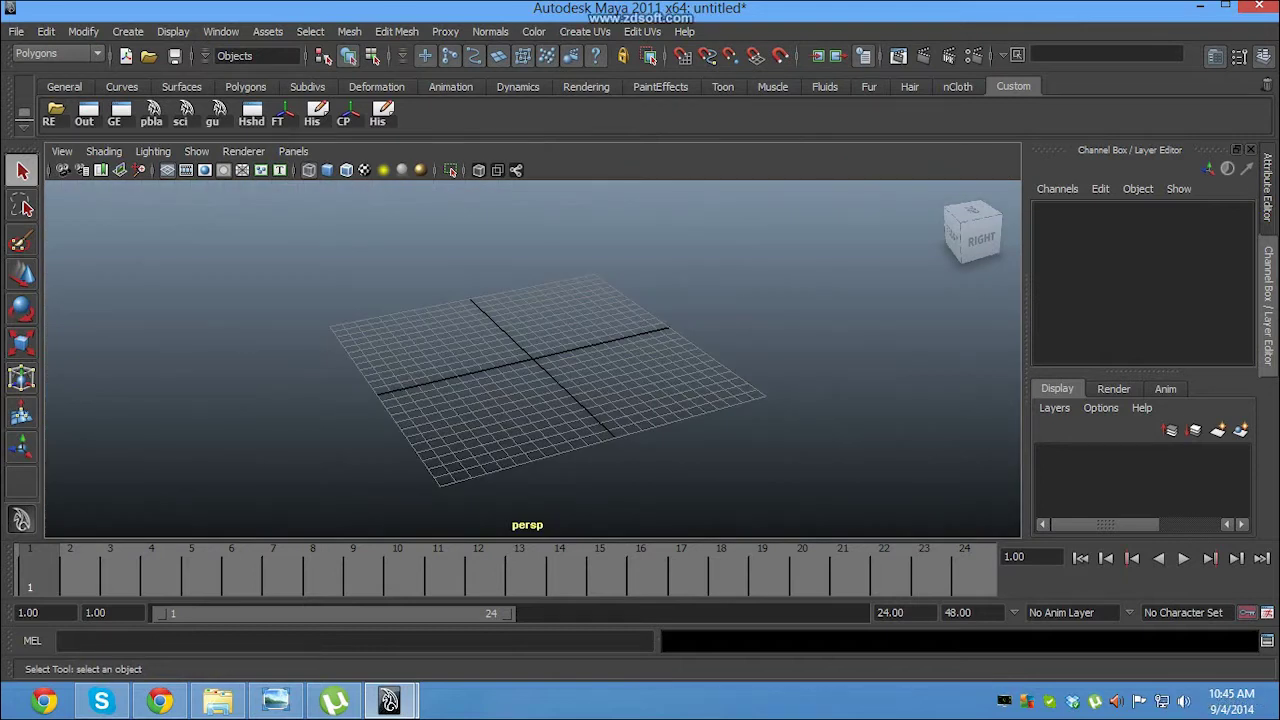
{"action": "left_click_drag", "start_coordinate": [530, 380], "coordinate": [560, 360], "text": "alt"}
{"action": "right_click_drag", "start_coordinate": [560, 360], "coordinate": [600, 380], "text": "alt"}
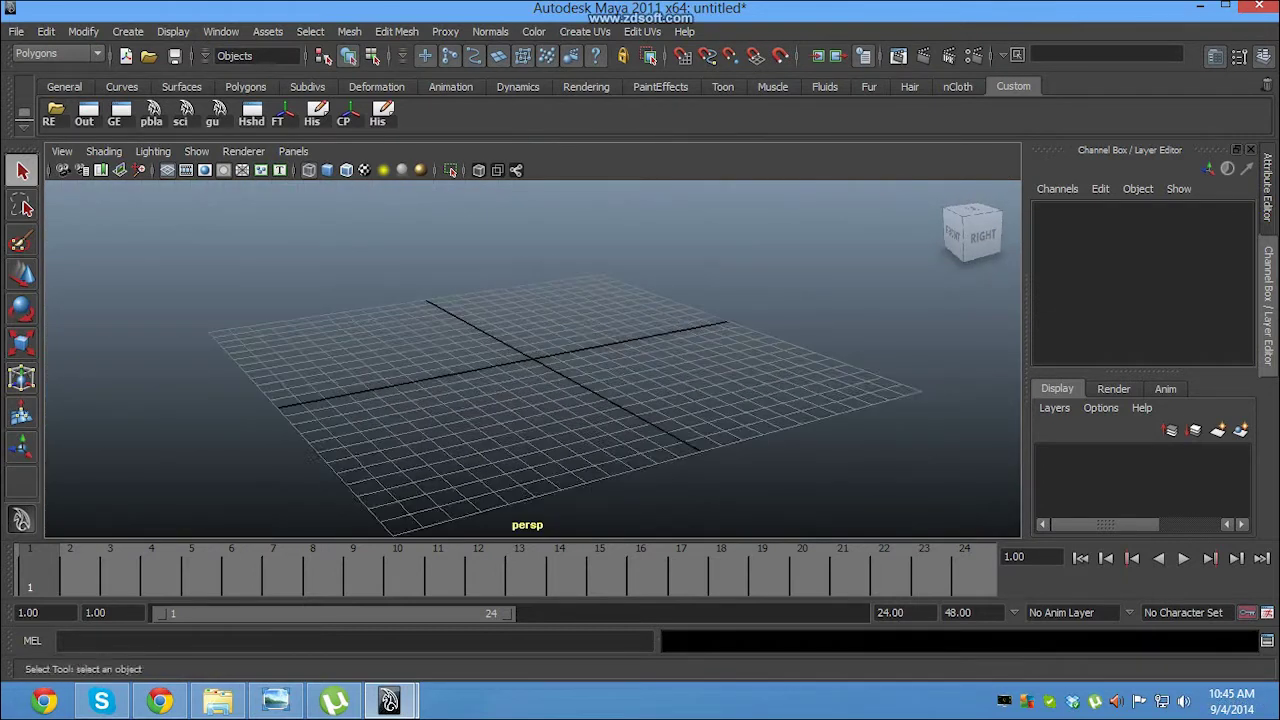
{"action": "mouse_move", "coordinate": [530, 380]}
{"action": "left_mouse_down", "text": "alt"}
{"action": "mouse_move", "coordinate": [560, 370]}
{"action": "mouse_move", "coordinate": [540, 380]}
{"action": "left_mouse_up", "text": "alt"}
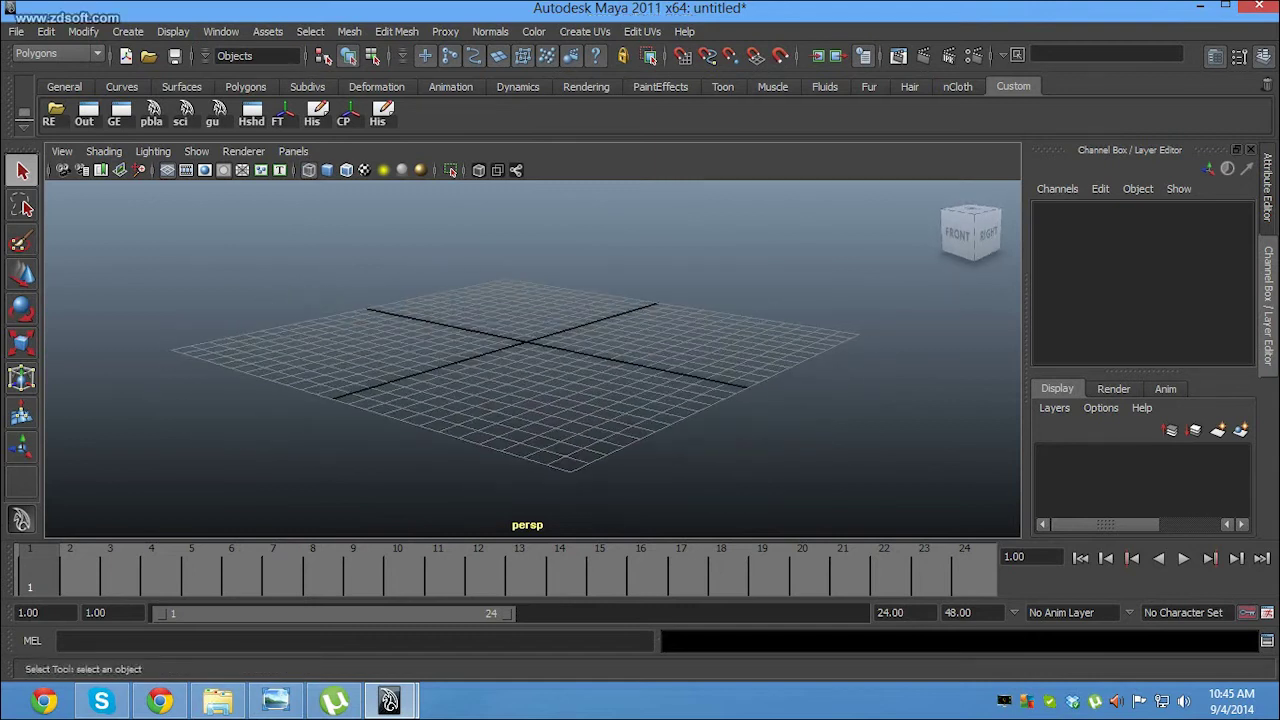
- Turn the perspective view's grid off and on twice via Show > Grid, leaving it visible
{"action": "left_click", "coordinate": [196, 151]}
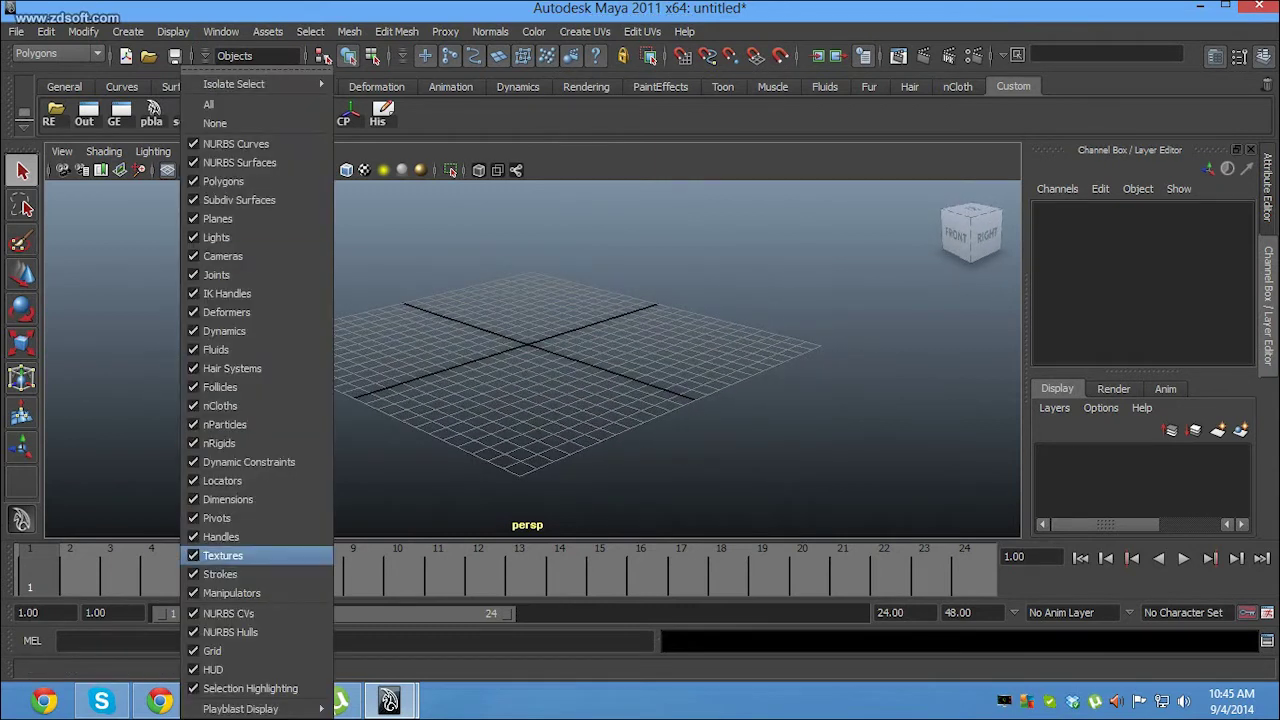
{"action": "left_click", "coordinate": [196, 663]}
{"action": "left_click", "coordinate": [196, 151]}
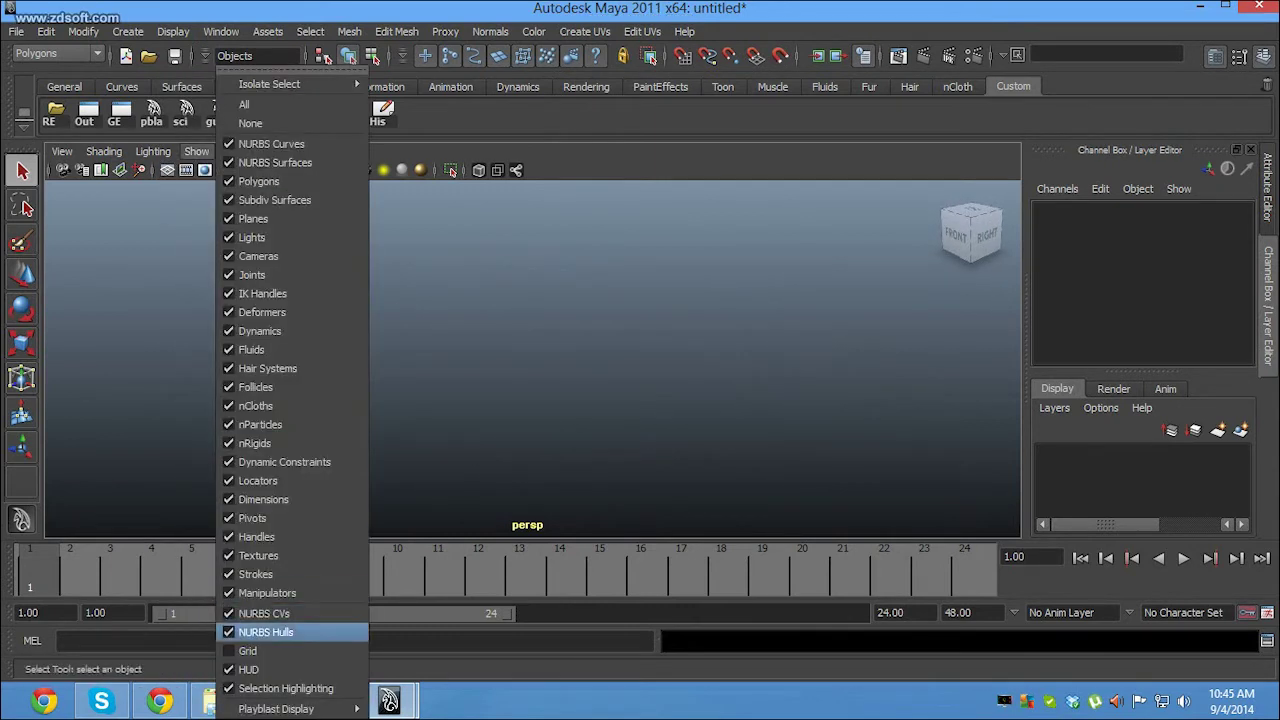
{"action": "left_click", "coordinate": [232, 650]}
{"action": "left_click_drag", "start_coordinate": [530, 380], "coordinate": [540, 378], "text": "alt"}
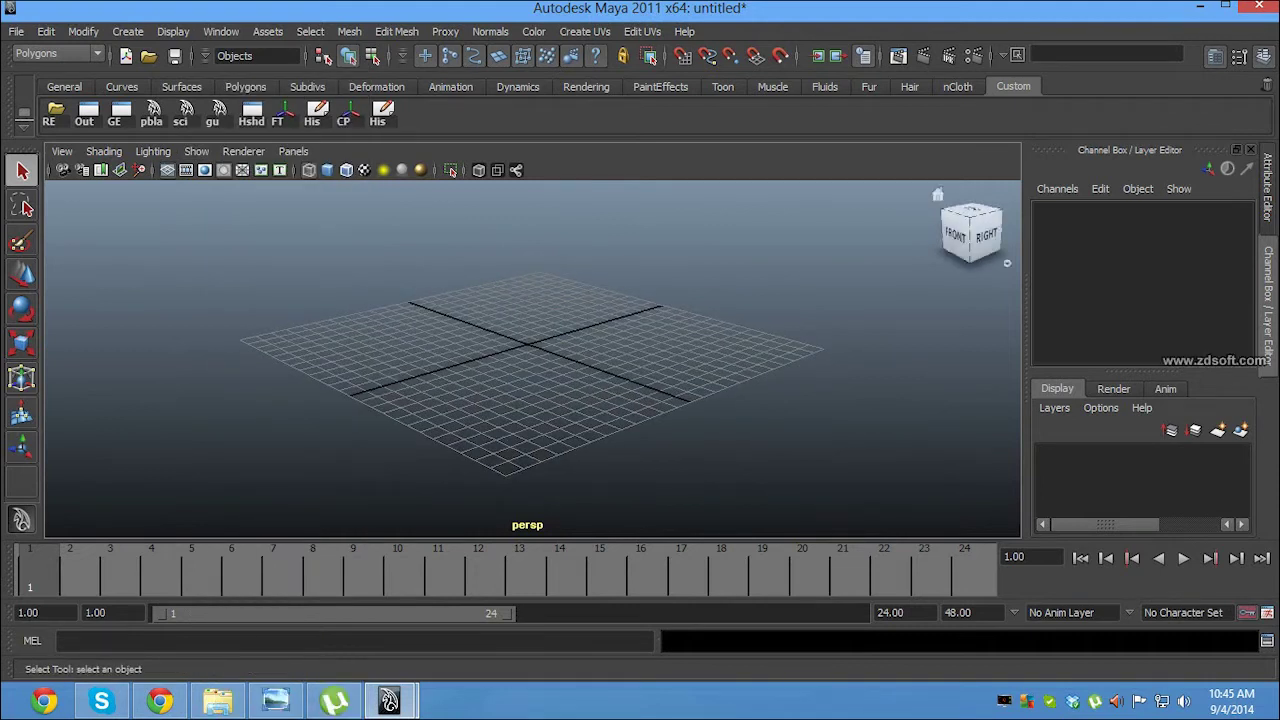
{"action": "left_click", "coordinate": [196, 151]}
{"action": "left_click", "coordinate": [247, 650]}
{"action": "left_click", "coordinate": [196, 151]}
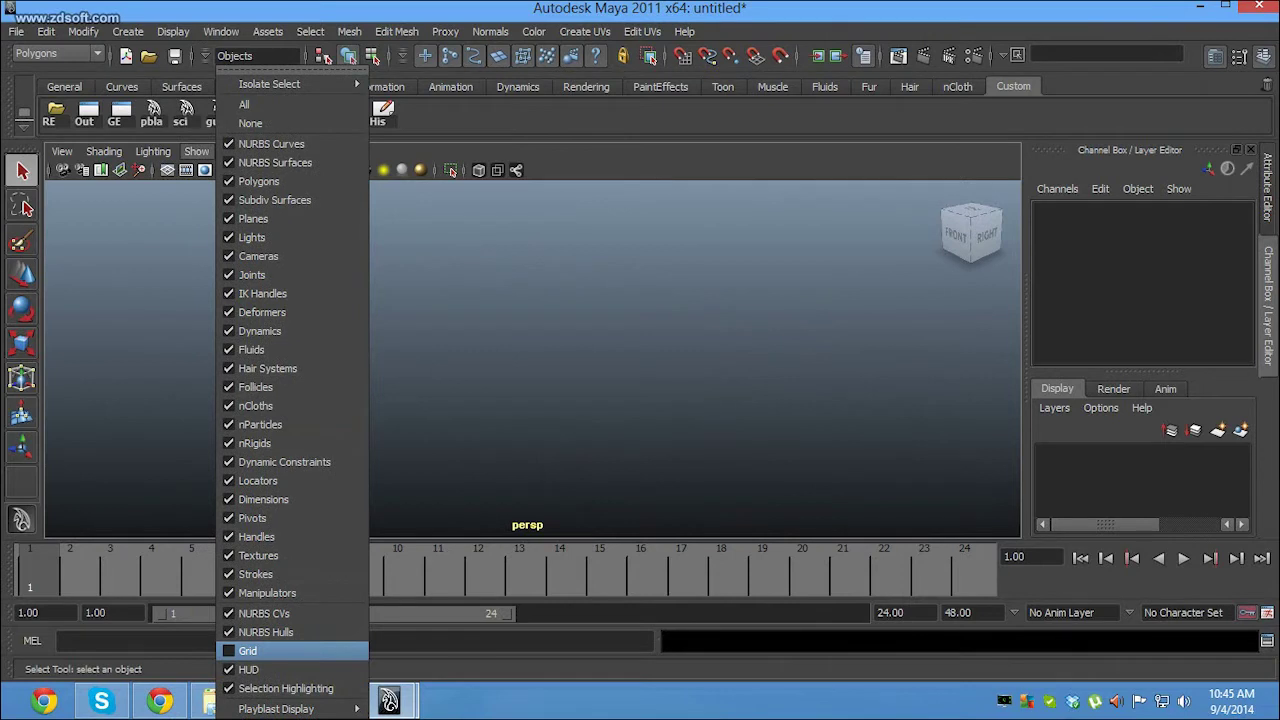
{"action": "left_click", "coordinate": [247, 650]}
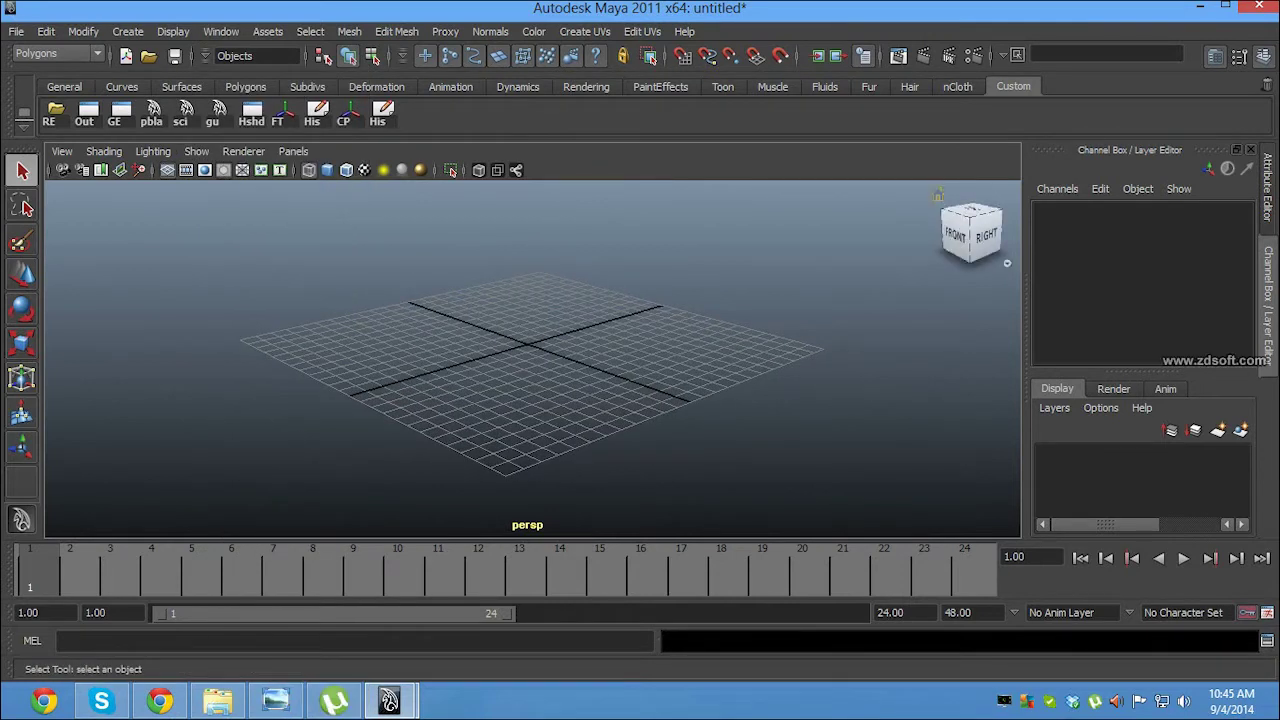
{"action": "left_click_drag", "start_coordinate": [530, 380], "coordinate": [540, 378], "text": "alt"}
{"action": "left_click", "coordinate": [16, 31]}
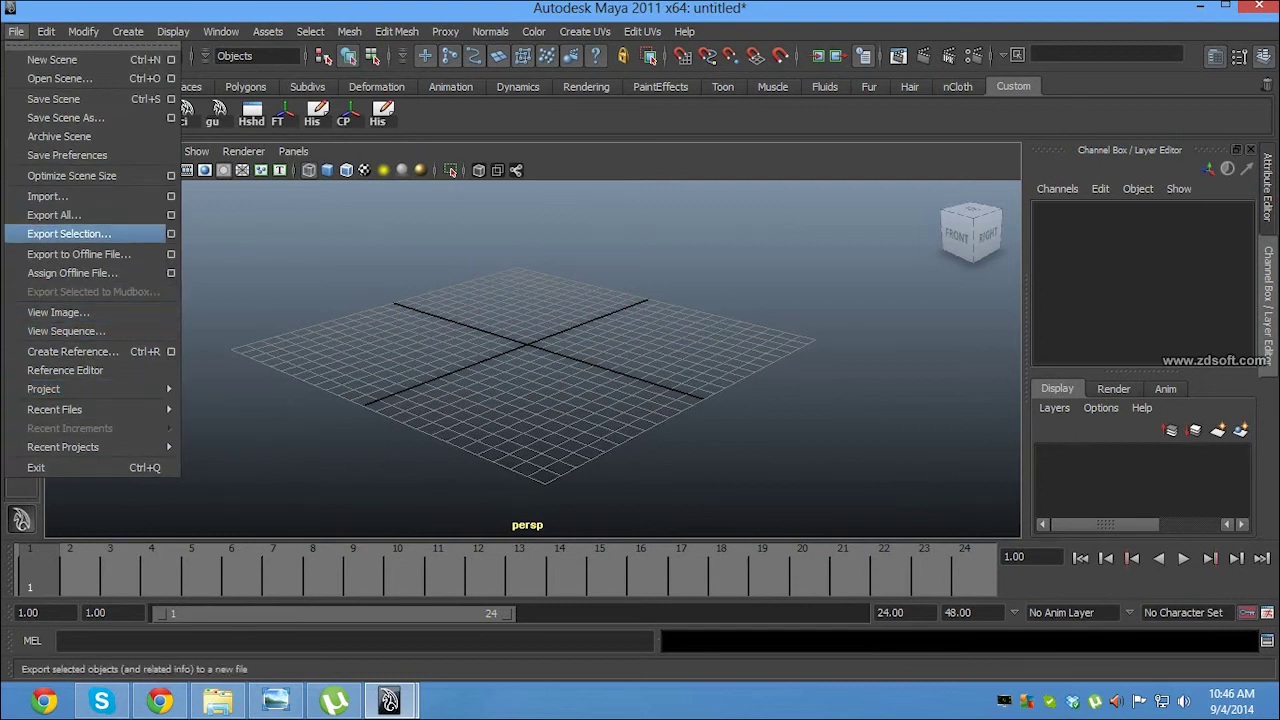
{"action": "mouse_move", "coordinate": [128, 31]}
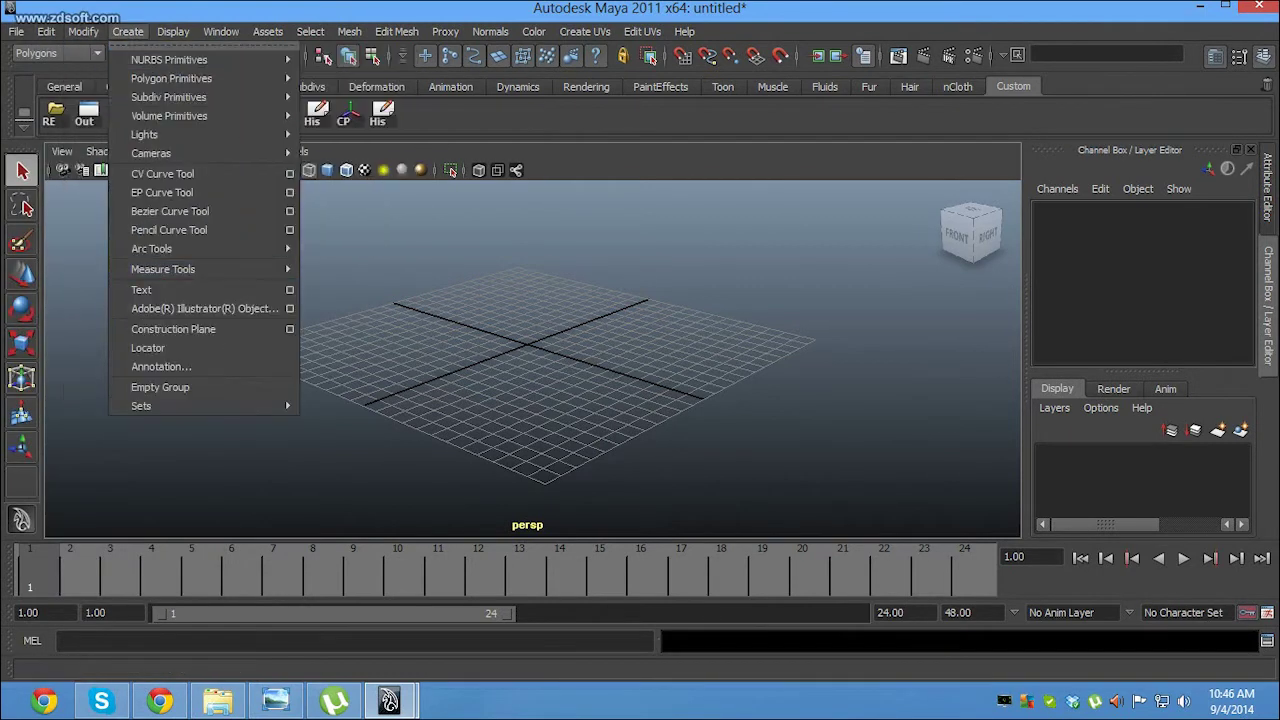
- Close the Create menu without creating anything
{"action": "key", "text": "Escape"}
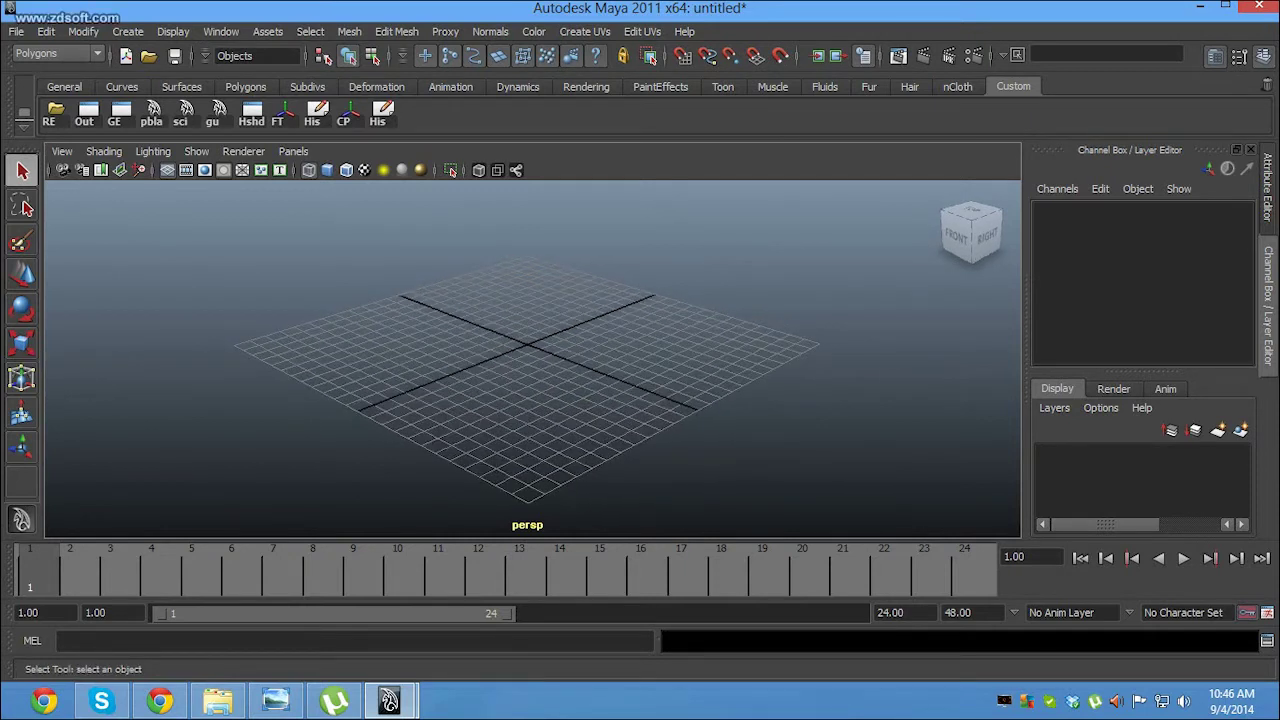
- Orbit the perspective camera and dolly it in and out over the grid
{"action": "left_click_drag", "start_coordinate": [530, 350], "coordinate": [740, 355], "text": "alt"}
{"action": "scroll", "coordinate": [530, 350], "scroll_direction": "down", "scroll_amount": 3}
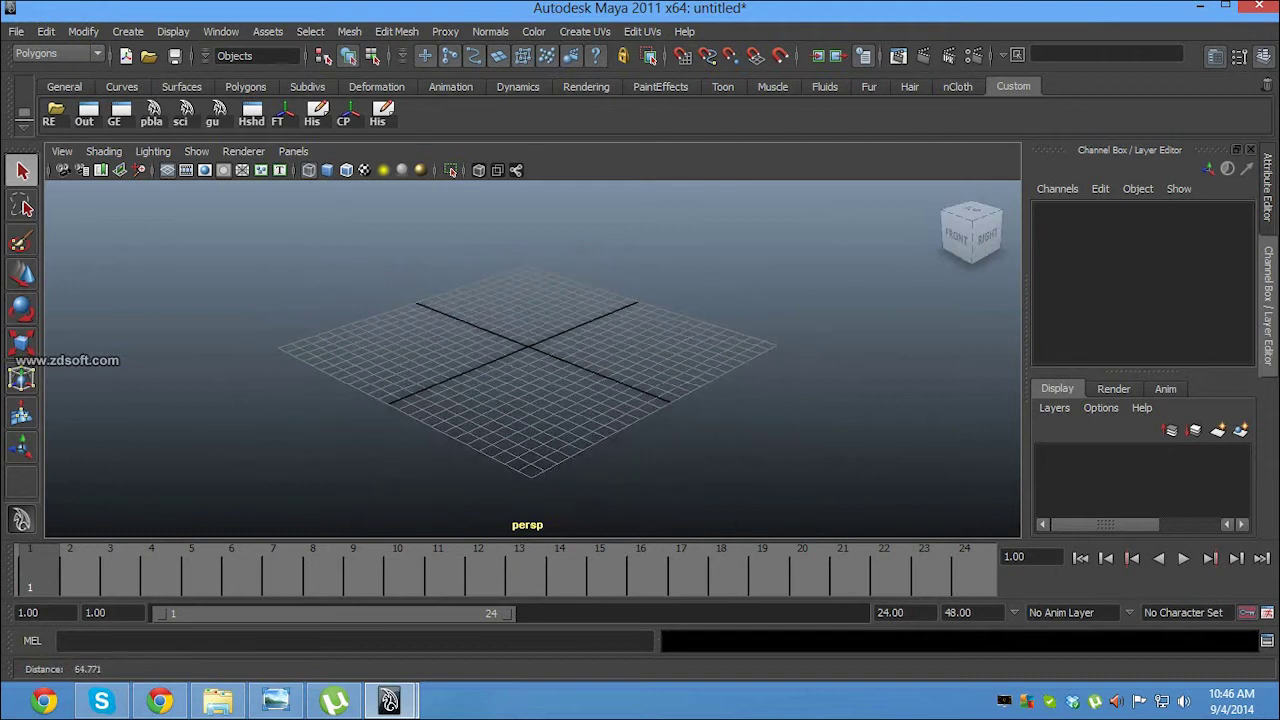
{"action": "scroll", "coordinate": [530, 350], "scroll_direction": "up", "scroll_amount": 4}
{"action": "scroll", "coordinate": [530, 350], "scroll_direction": "down", "scroll_amount": 3}
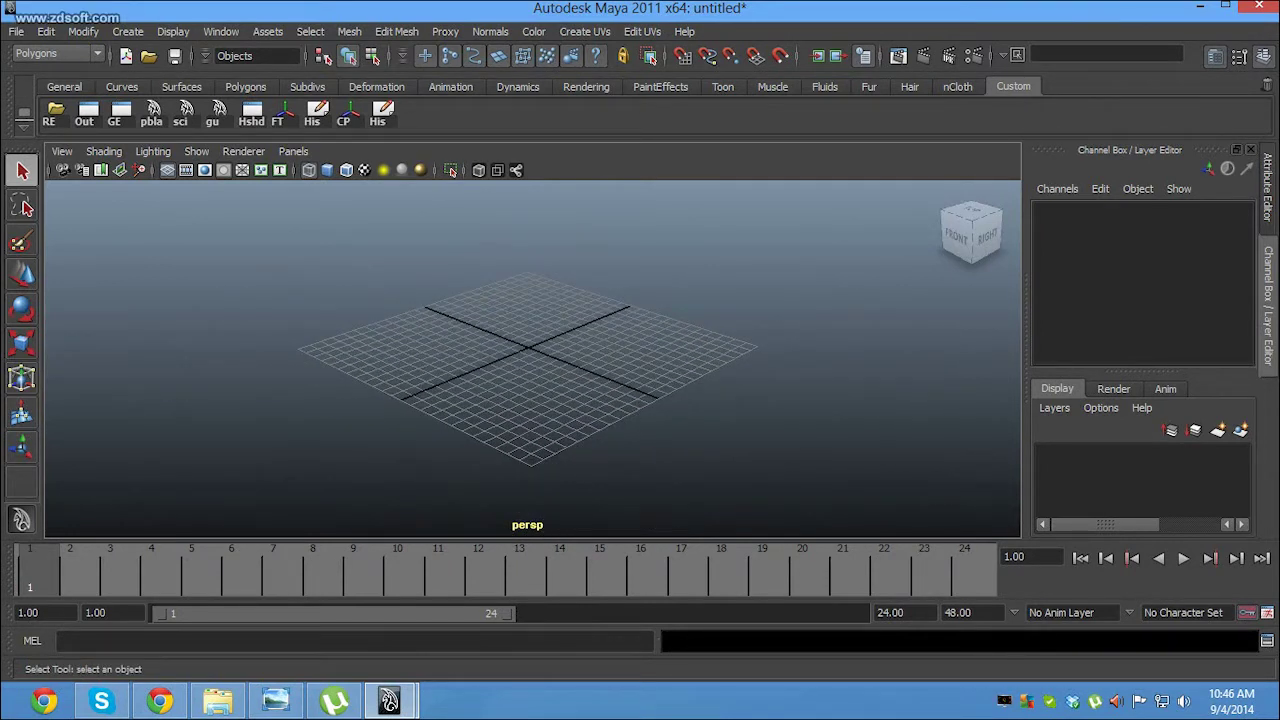
{"action": "scroll", "coordinate": [530, 350], "scroll_direction": "up", "scroll_amount": 3}
{"action": "scroll", "coordinate": [530, 350], "scroll_direction": "down", "scroll_amount": 1}
{"action": "mouse_move", "coordinate": [530, 350]}
{"action": "left_mouse_down", "text": "alt"}
{"action": "mouse_move", "coordinate": [595, 295]}
{"action": "mouse_move", "coordinate": [615, 325]}
{"action": "mouse_move", "coordinate": [665, 345]}
{"action": "left_mouse_up", "text": "alt"}
- Snap the camera to preset ViewCube views, ending edge-on and level with the grid
{"action": "left_click", "coordinate": [971, 238]}
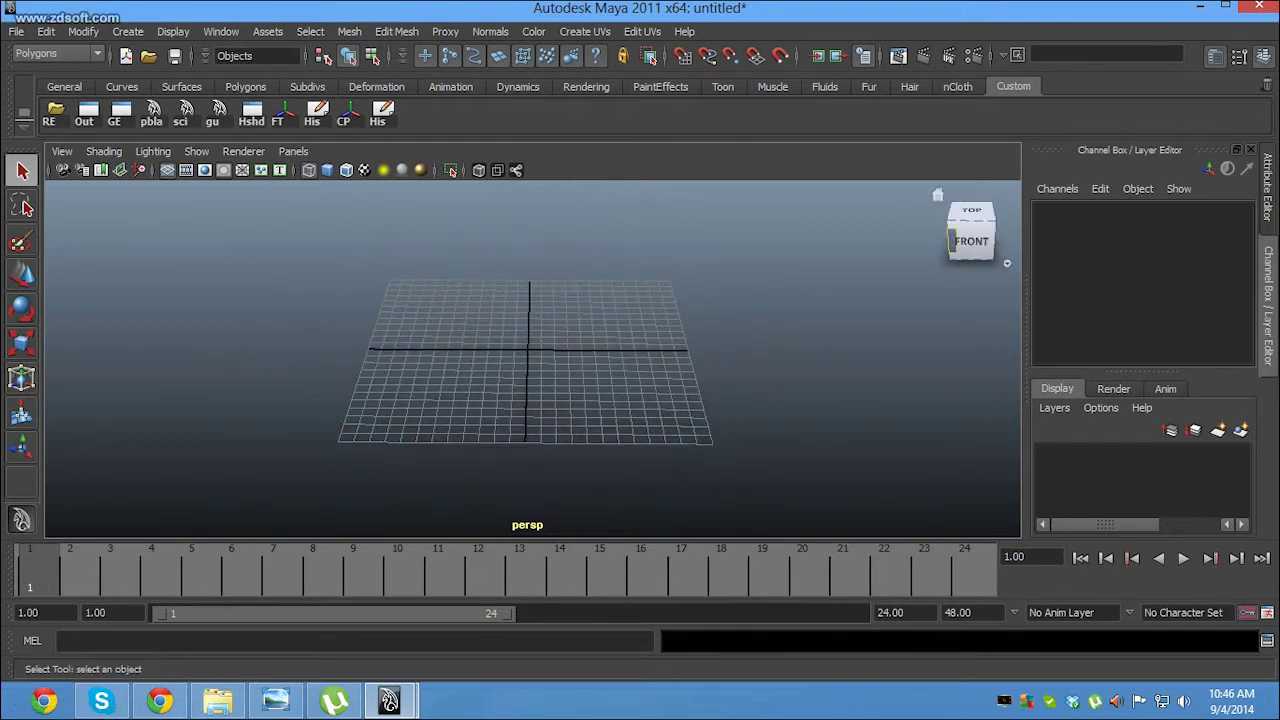
{"action": "left_click", "coordinate": [951, 240]}
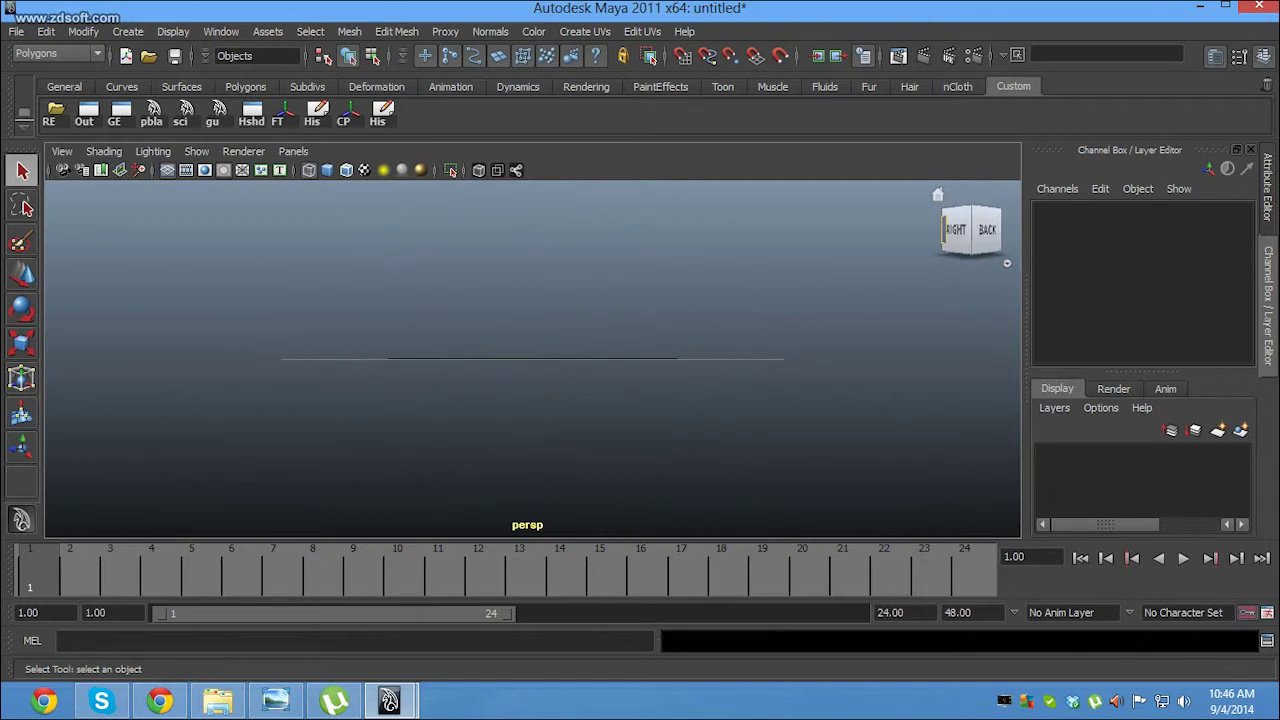
{"action": "left_click", "coordinate": [971, 232]}
{"action": "left_click", "coordinate": [937, 194]}
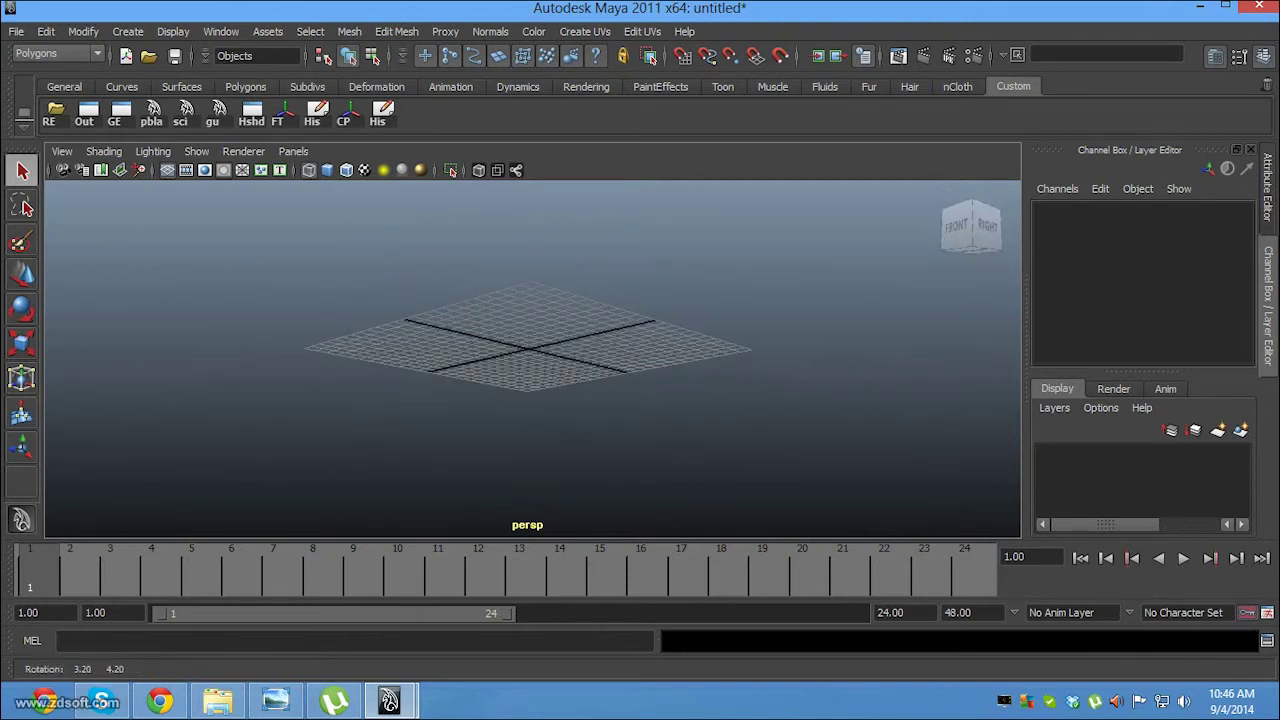
{"action": "left_click_drag", "start_coordinate": [530, 350], "coordinate": [560, 400], "text": "alt"}
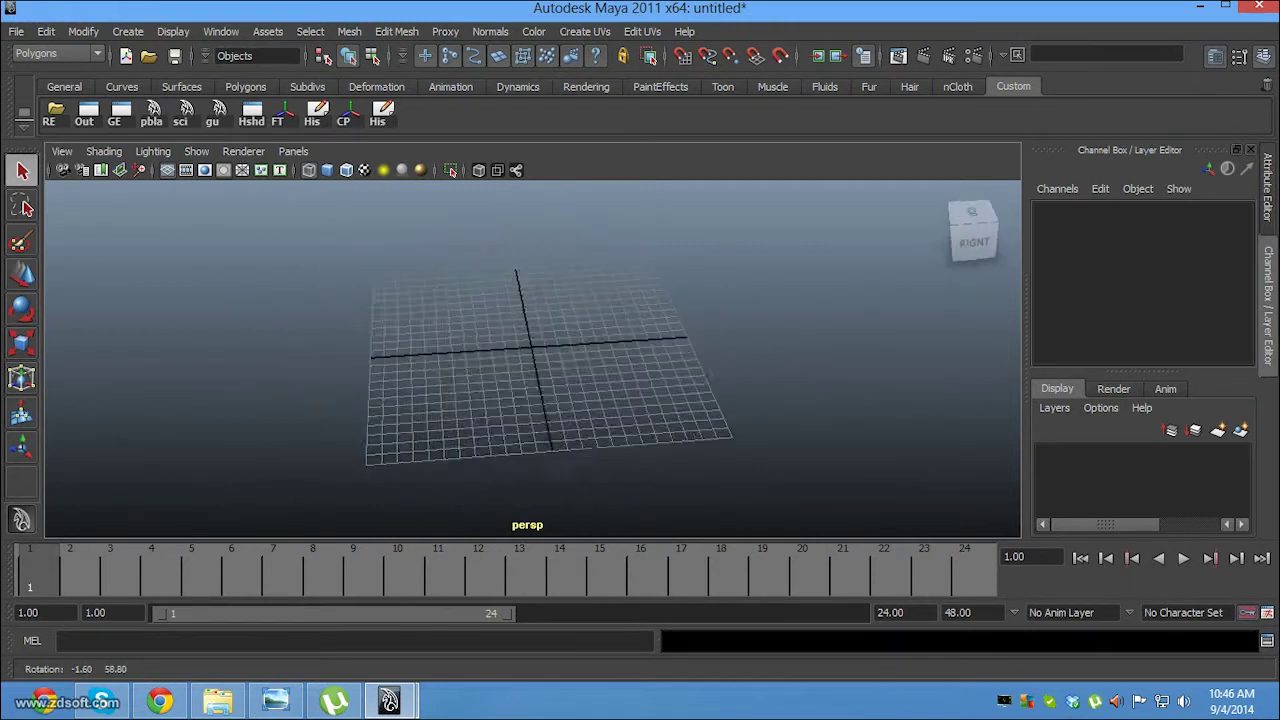
{"action": "left_click", "coordinate": [971, 218]}
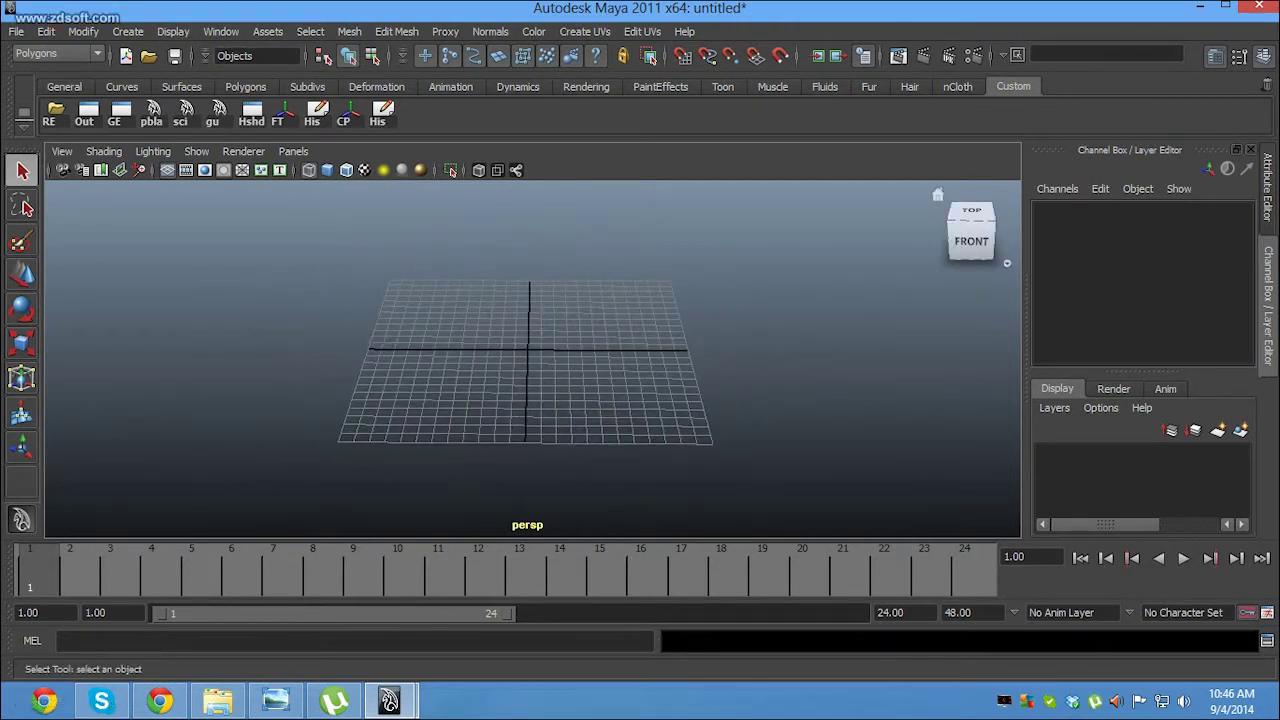
{"action": "left_click", "coordinate": [951, 240]}
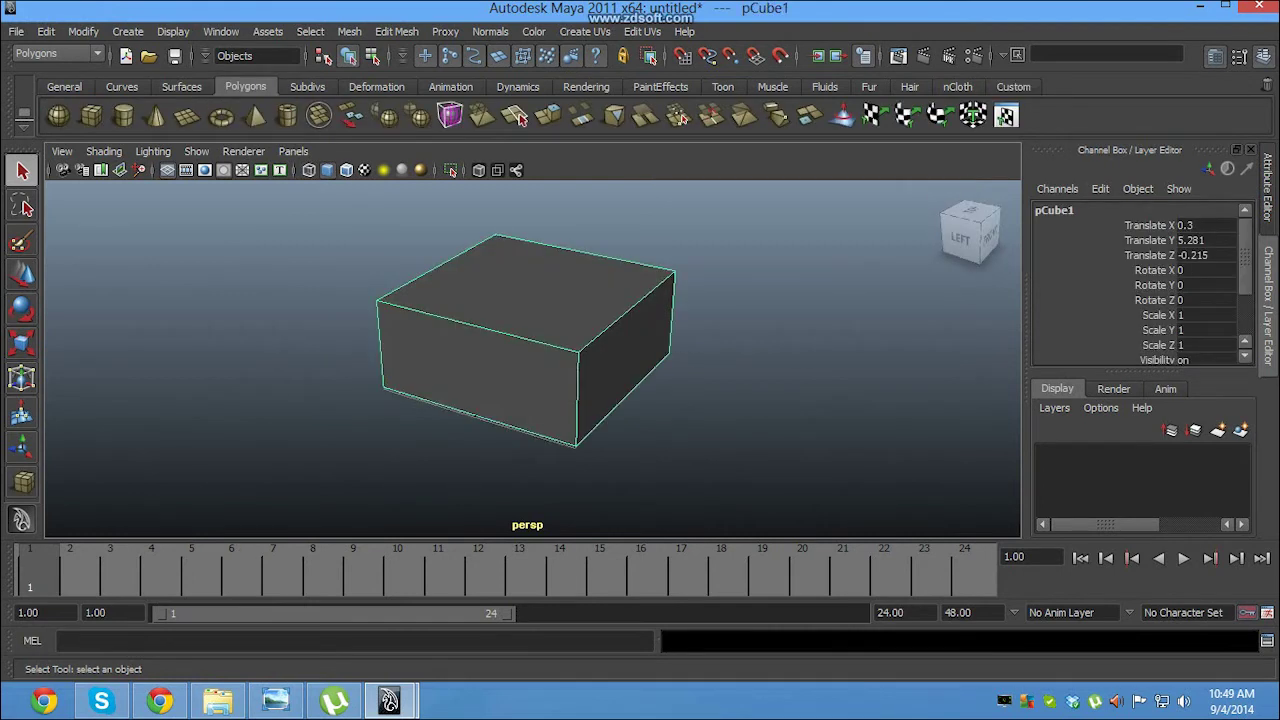
- Frame pCube1 closely with F, then zoom out so it sits smaller and centred
{"action": "key", "text": "w"}
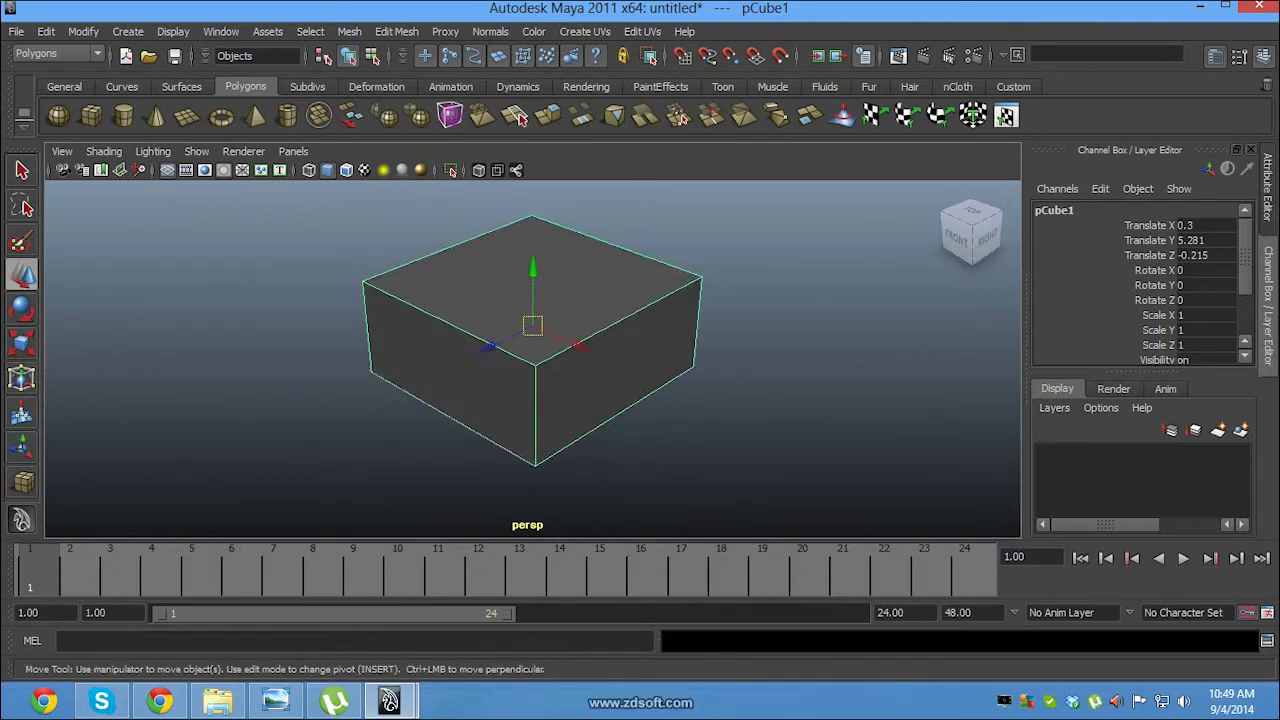
{"action": "key", "text": "q"}
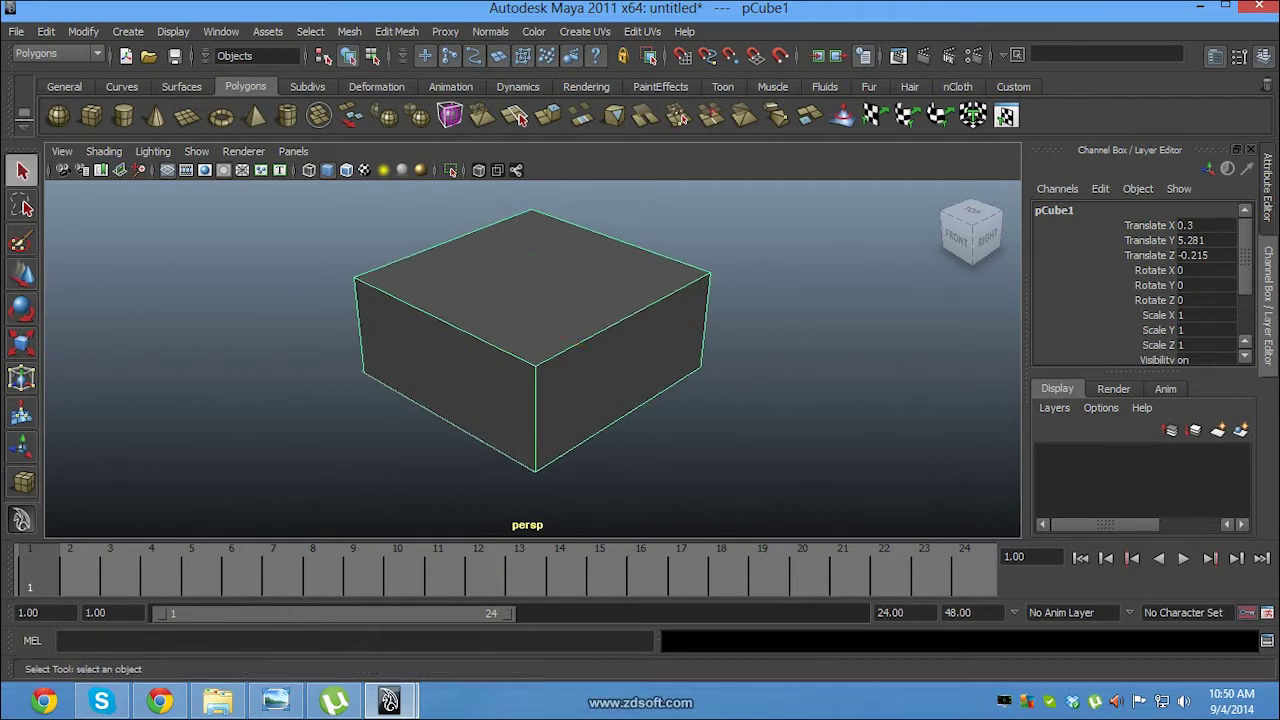
{"action": "key", "text": "w"}
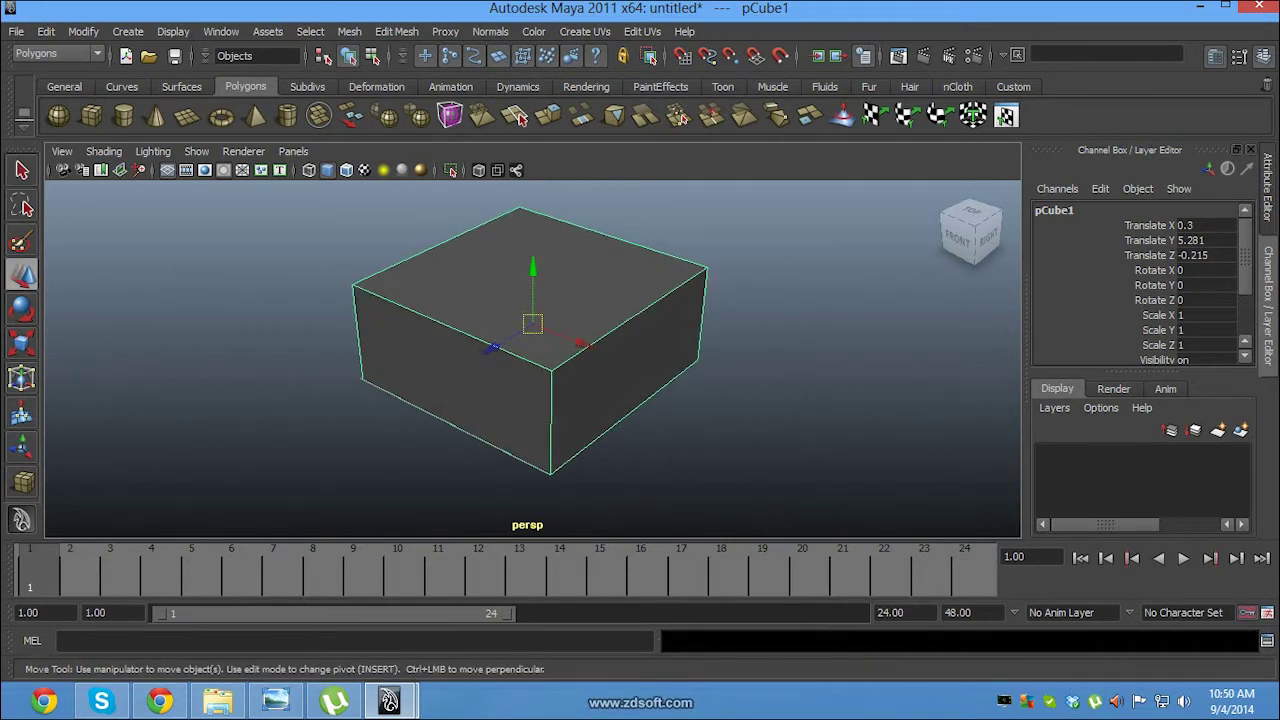
{"action": "key", "text": "f"}
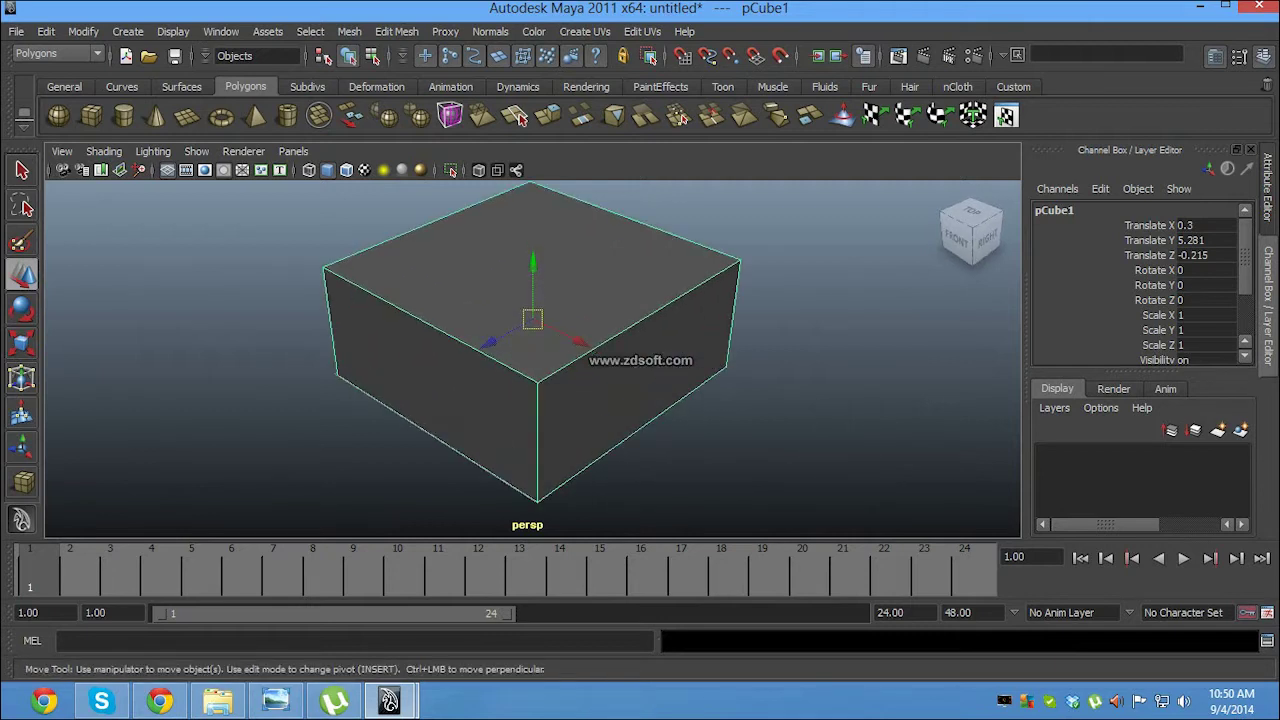
{"action": "key", "text": "bracketleft"}
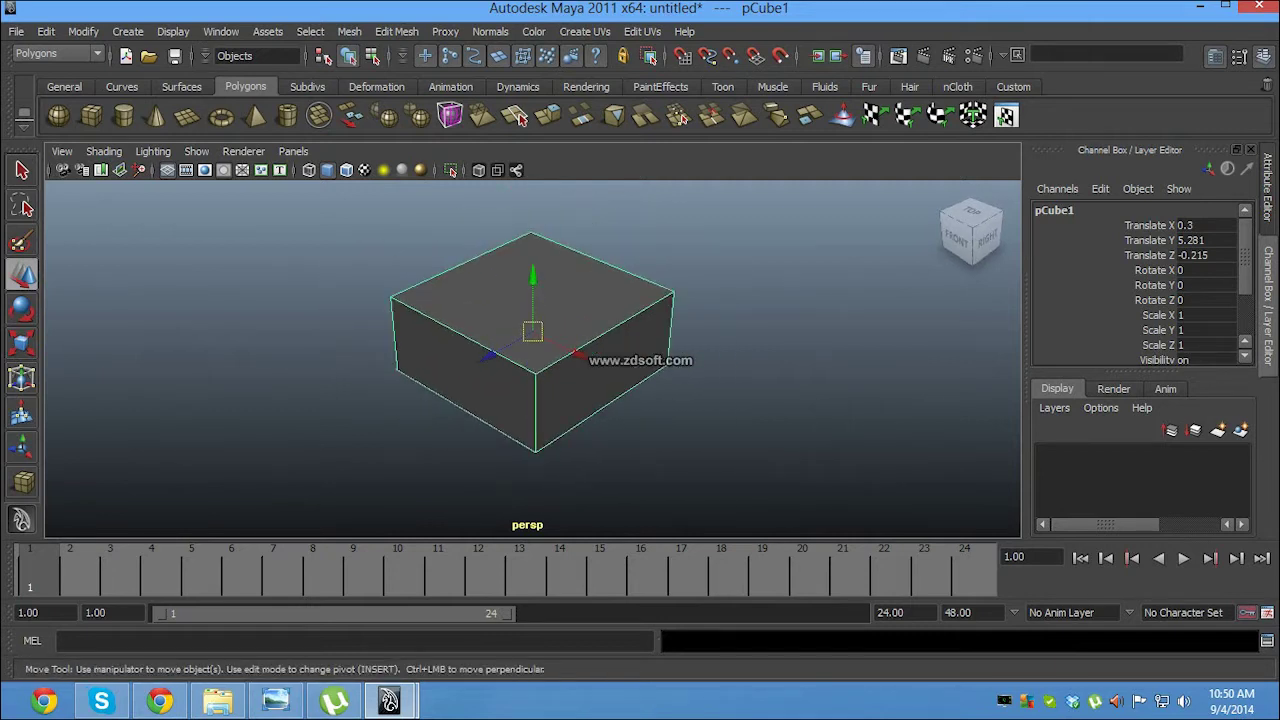
{"action": "key", "text": "bracketleft"}
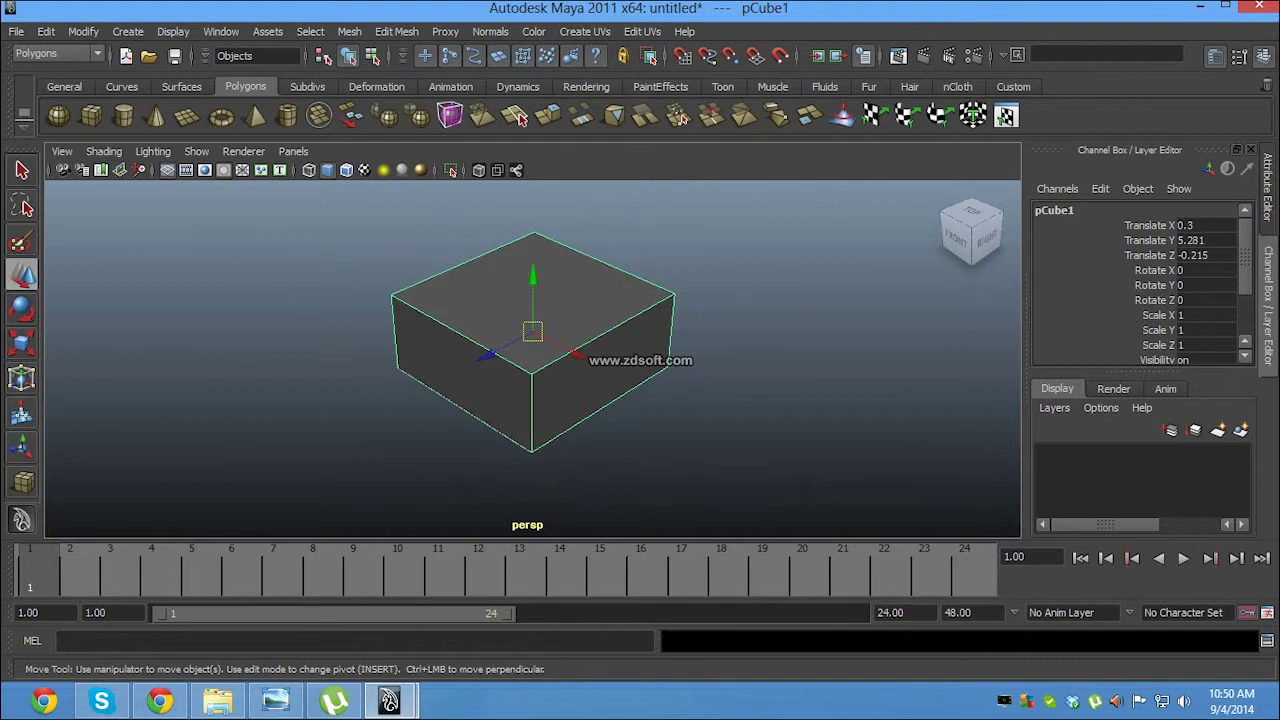
- Slide the box along its Z axis, then undo those moves
{"action": "left_click_drag", "start_coordinate": [488, 354], "coordinate": [292, 458]}
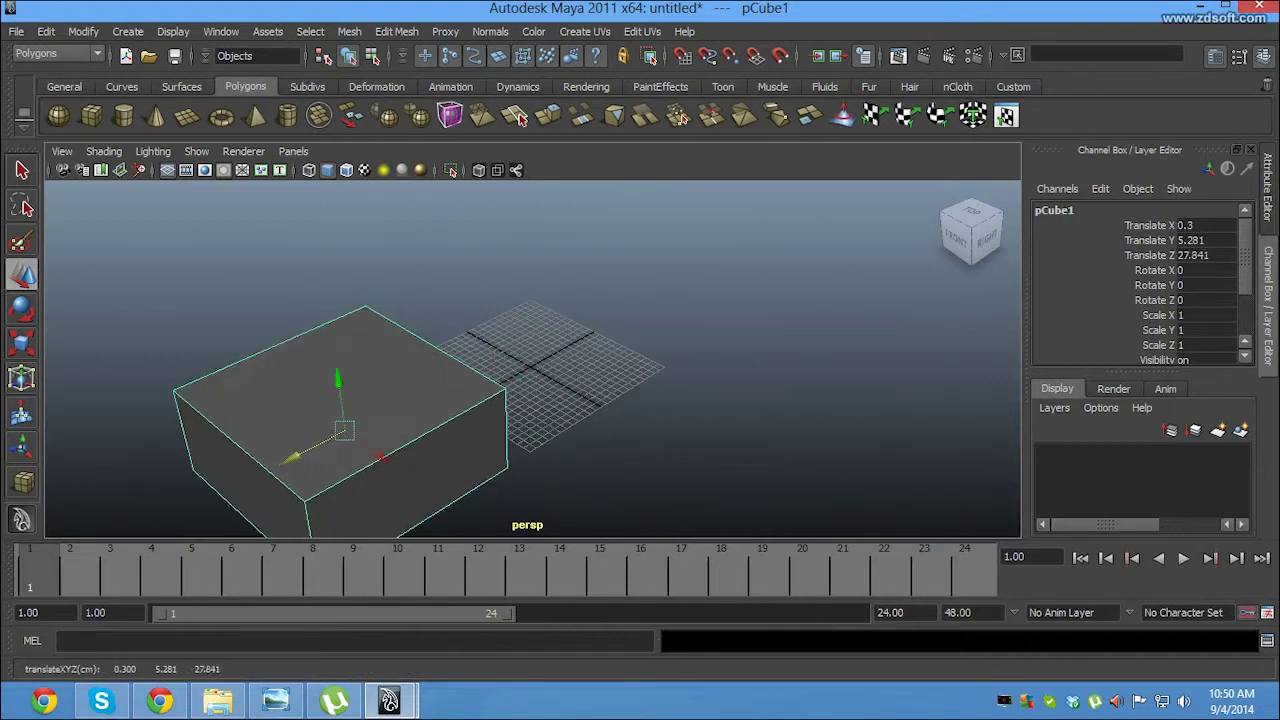
{"action": "key", "text": "bracketleft"}
{"action": "key", "text": "bracketleft"}
{"action": "key", "text": "bracketleft"}
{"action": "key", "text": "bracketleft"}
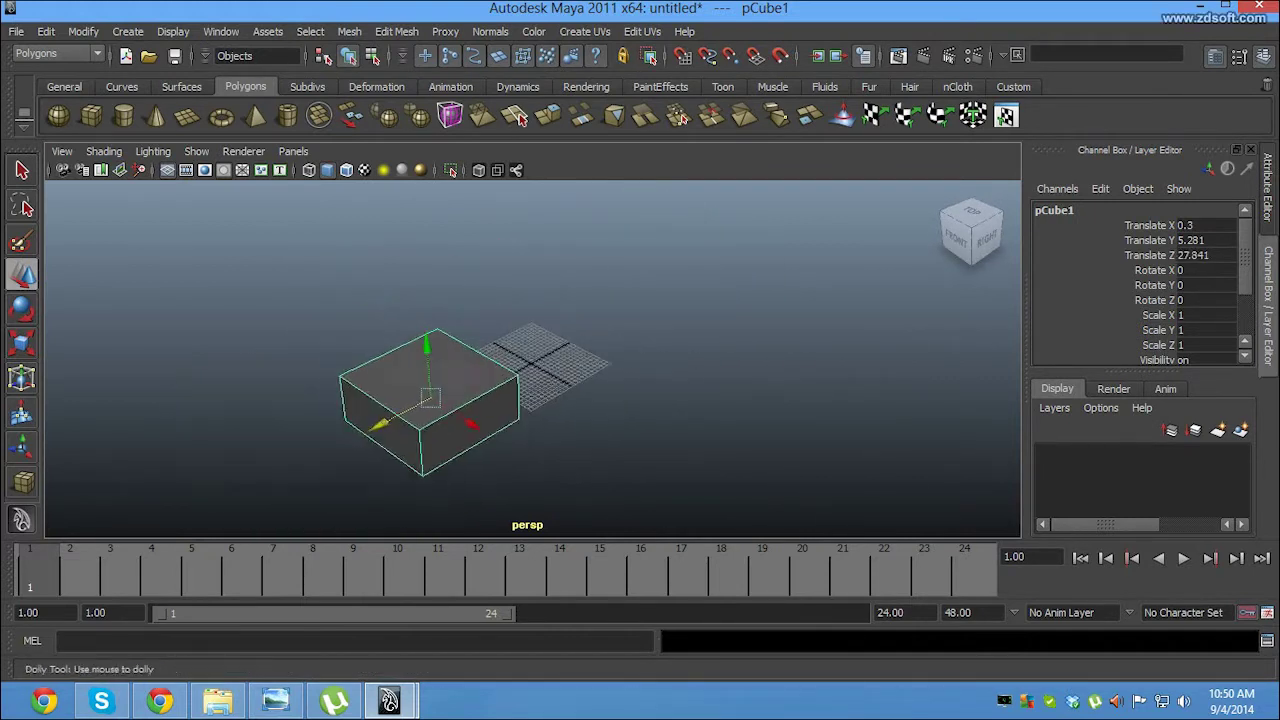
{"action": "left_click_drag", "start_coordinate": [378, 425], "coordinate": [522, 347]}
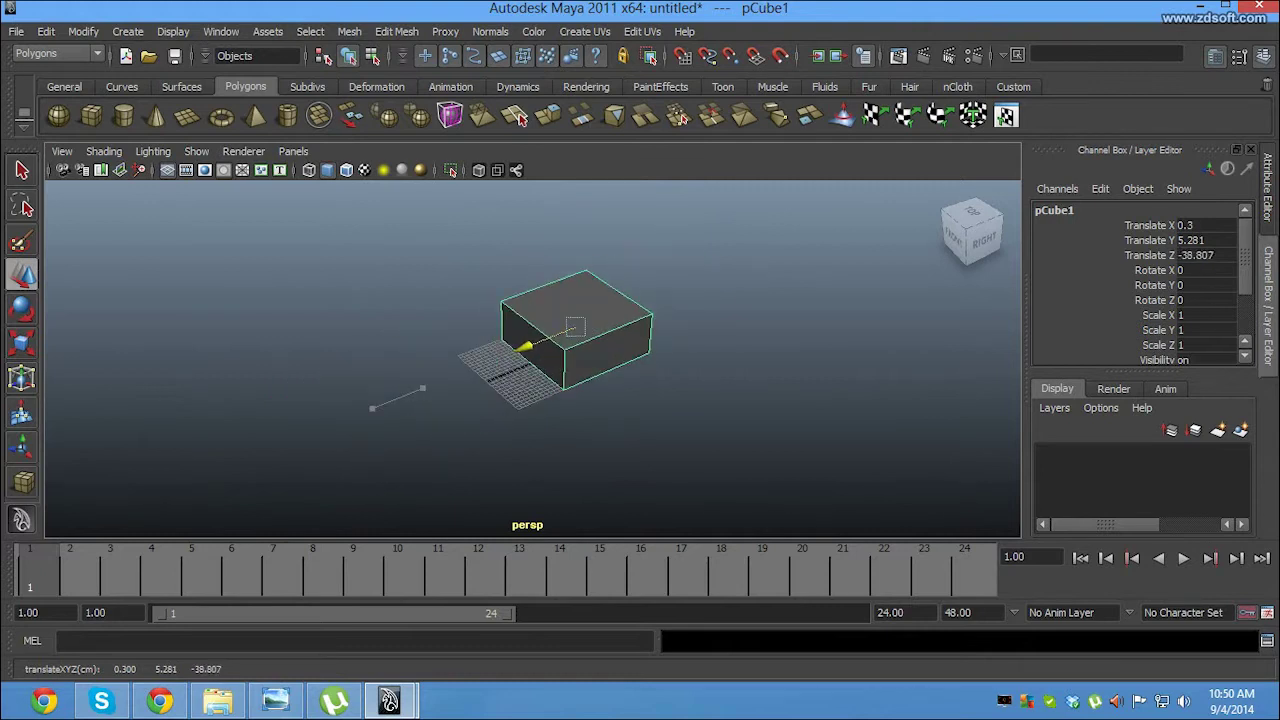
{"action": "key", "text": "bracketleft"}
{"action": "key", "text": "ctrl+z"}
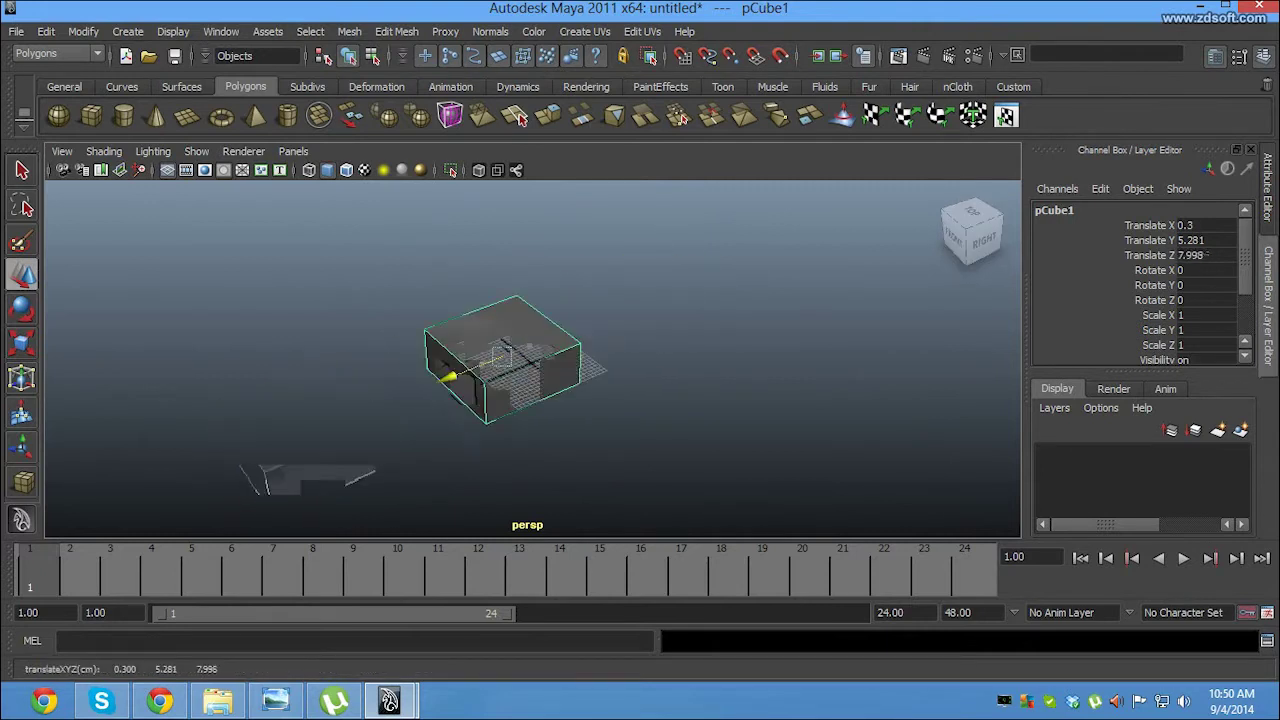
{"action": "key", "text": "ctrl+z"}
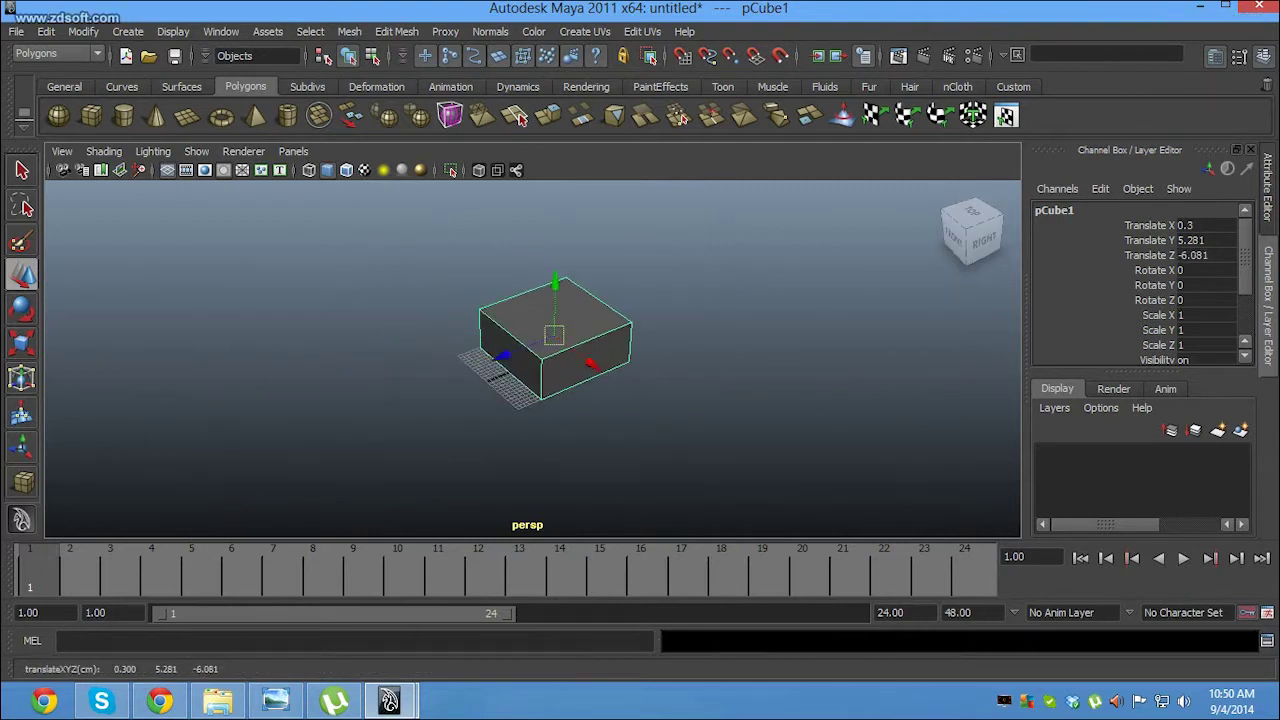
{"action": "key", "text": "ctrl+z"}
{"action": "key", "text": "ctrl+z"}
{"action": "key", "text": "ctrl+z"}
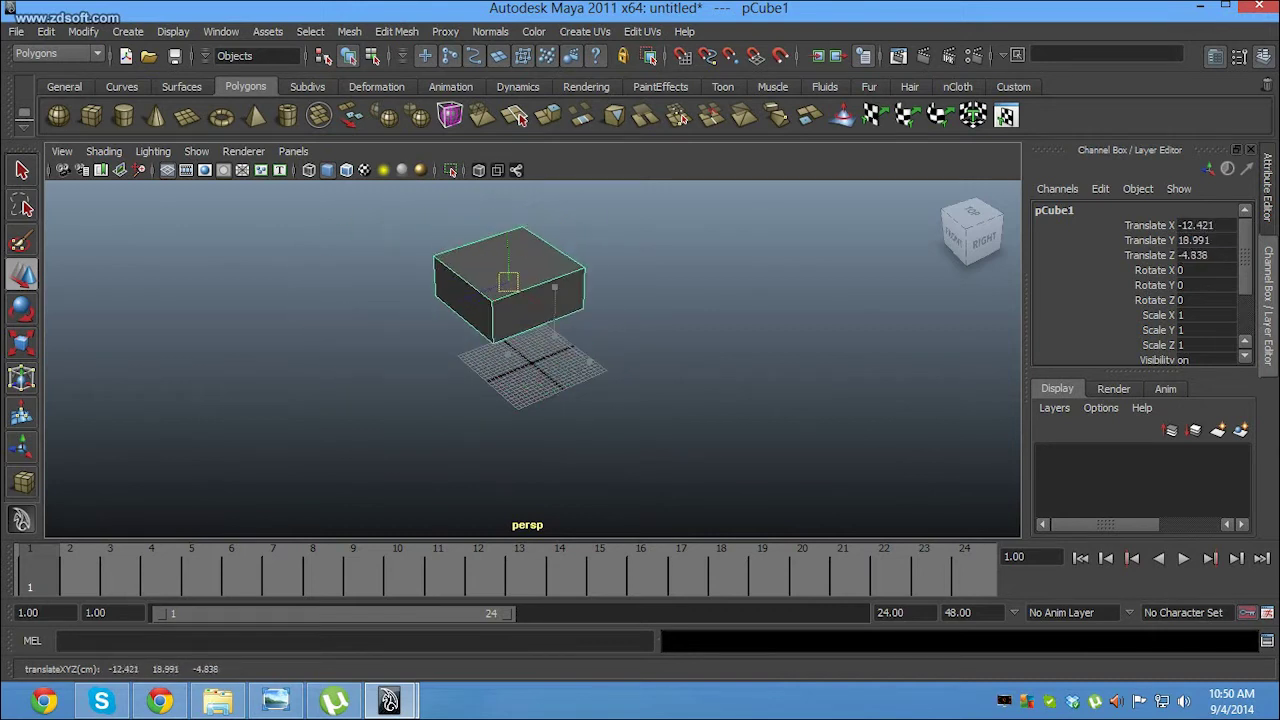
{"action": "key", "text": "ctrl+z"}
{"action": "key", "text": "ctrl+z"}
{"action": "key", "text": "ctrl+z"}
{"action": "key", "text": "ctrl+z"}
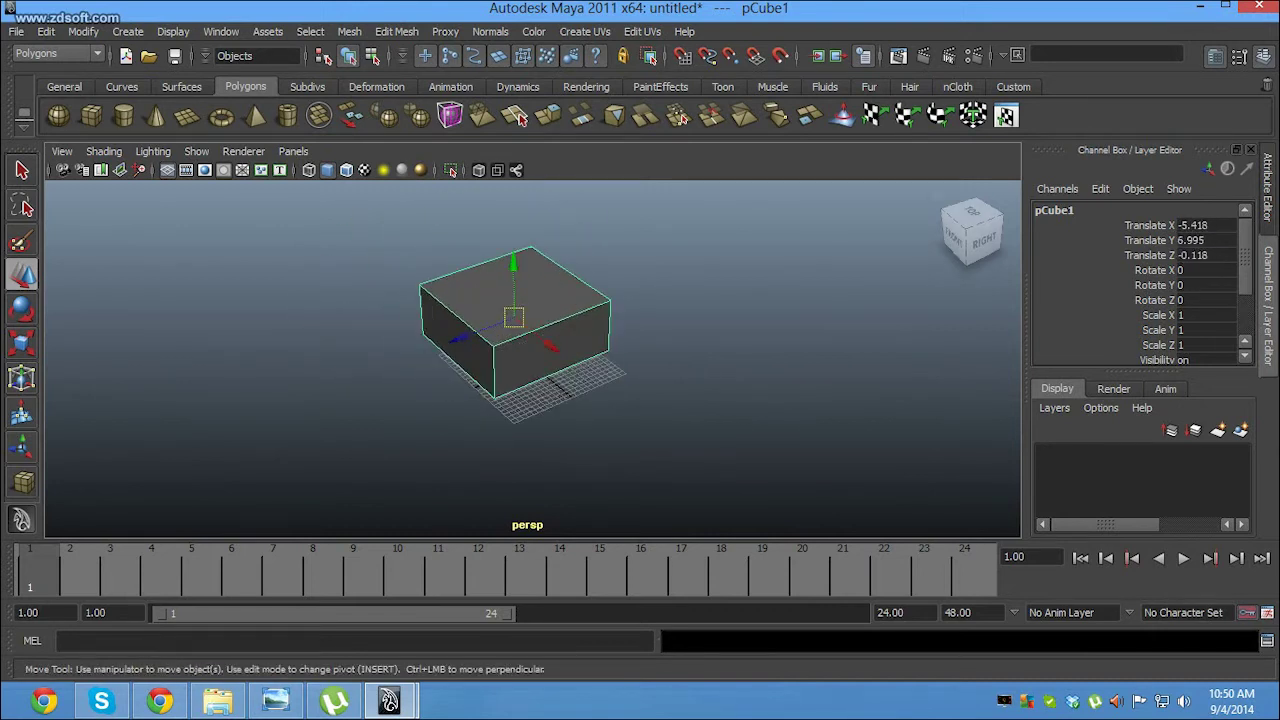
{"action": "key", "text": "ctrl+z"}
- Set the box's Translate X, Y, Z to 0, then raise it to Translate Y 5.243
{"action": "type", "text": "0"}
{"action": "key", "text": "Return"}
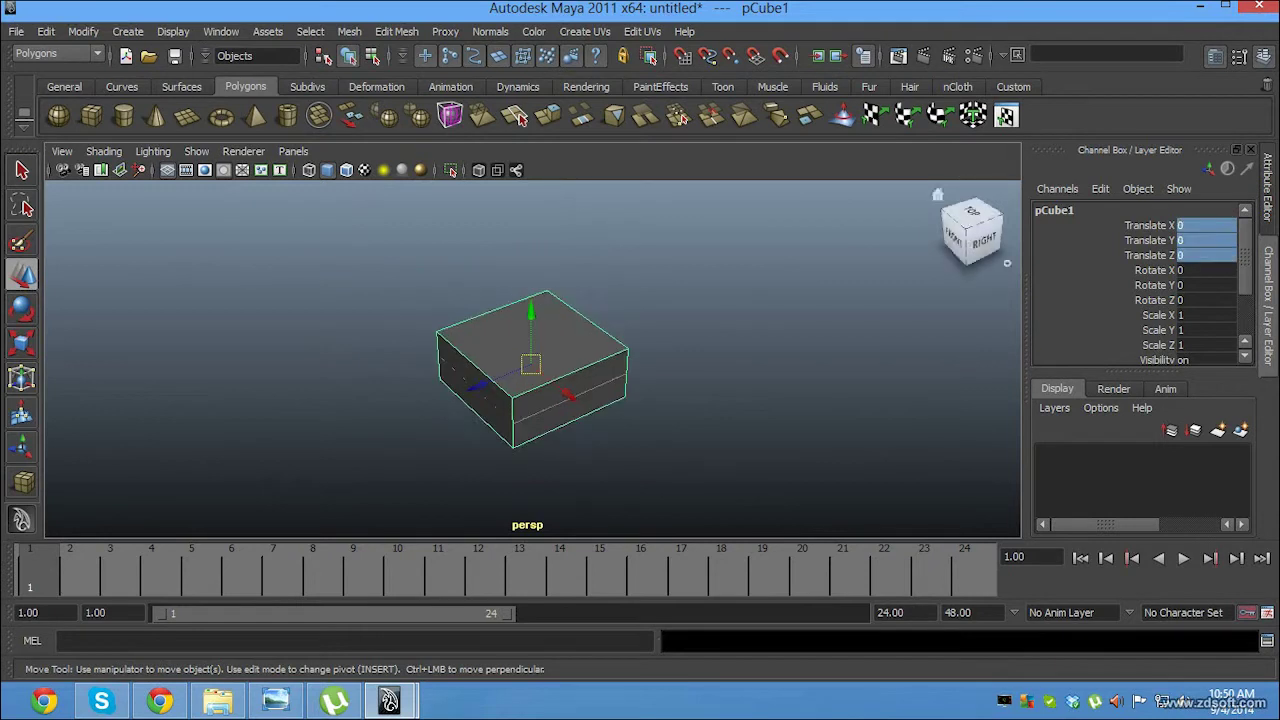
{"action": "key", "text": "f"}
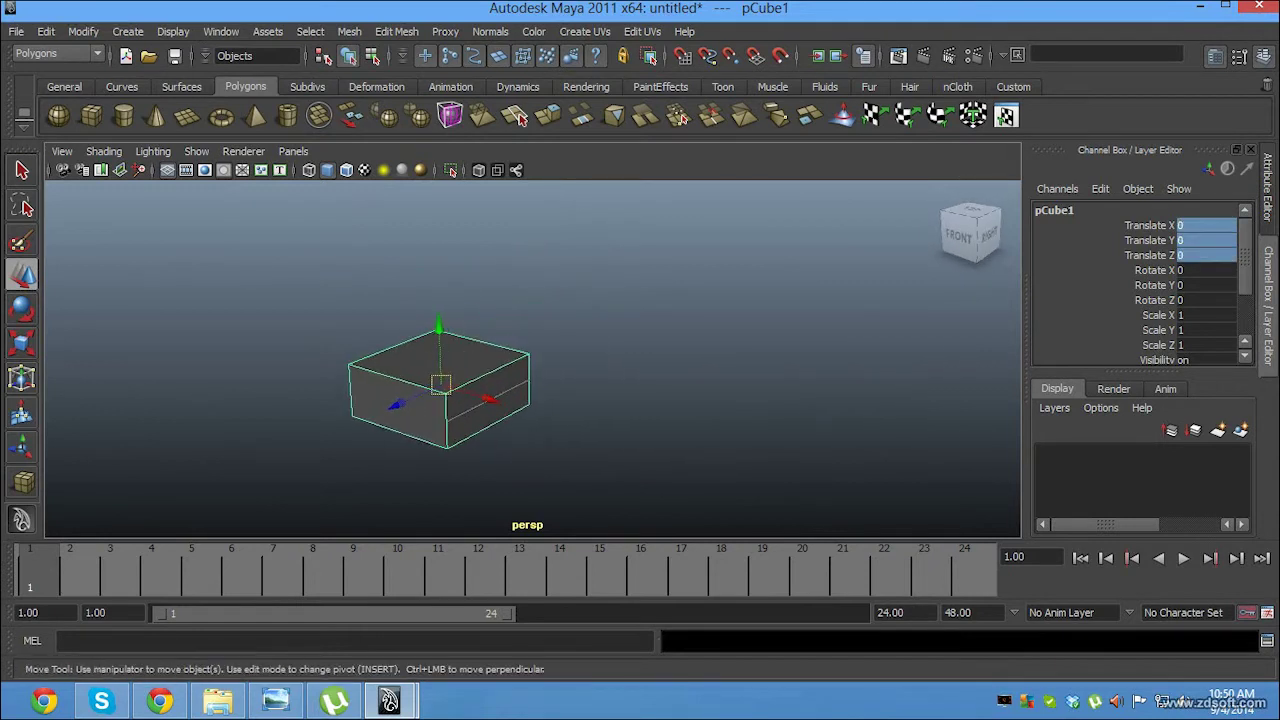
{"action": "mouse_move", "coordinate": [437, 320]}
{"action": "left_mouse_down"}
{"action": "mouse_move", "coordinate": [436, 262]}
{"action": "mouse_move", "coordinate": [436, 300]}
{"action": "left_mouse_up"}
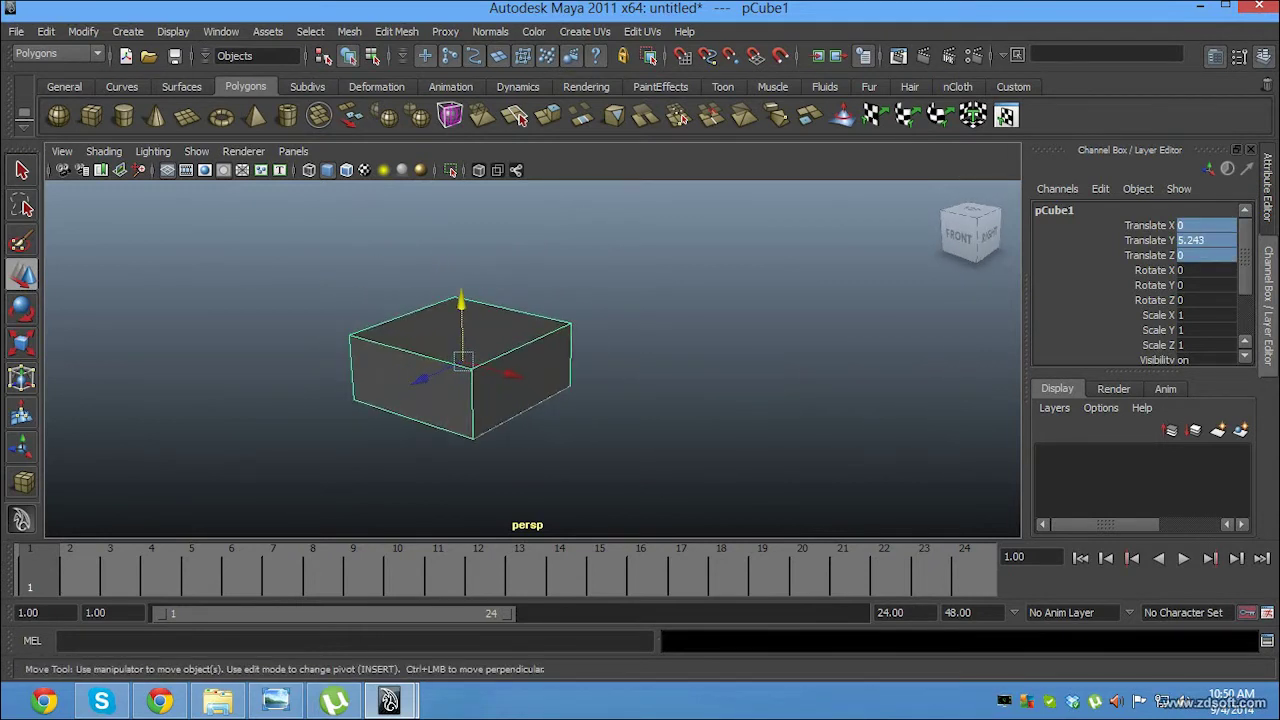
{"action": "key", "text": "e"}
{"action": "left_click_drag", "start_coordinate": [600, 400], "coordinate": [575, 400], "text": "alt"}
- Cycle through the Move, Rotate and Scale tools on pCube1, ending on the Select tool
{"action": "key", "text": "w"}
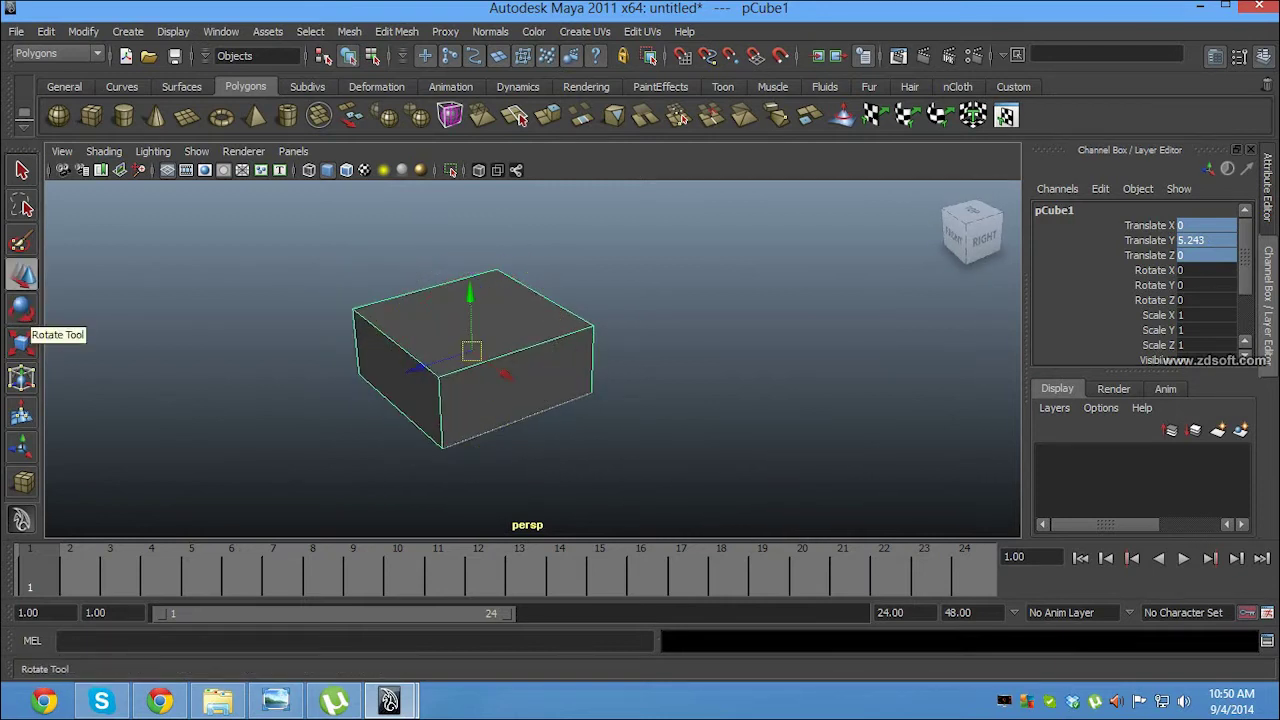
{"action": "key", "text": "e"}
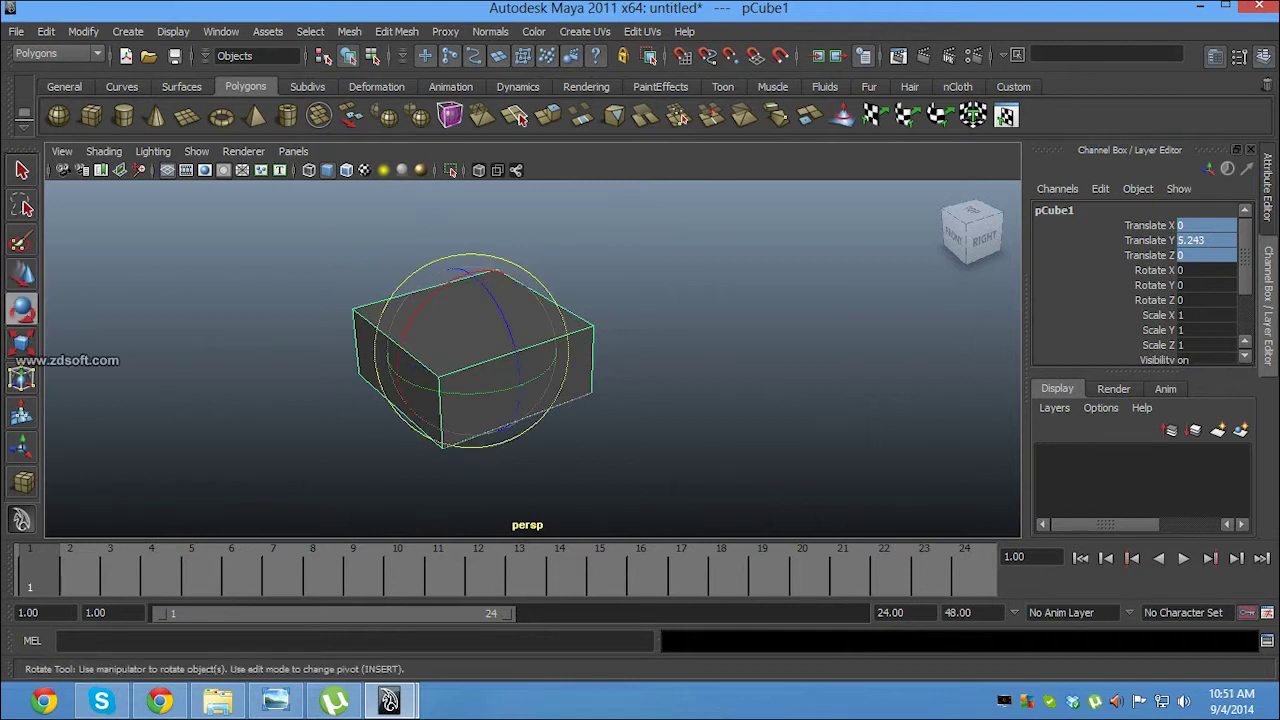
{"action": "key", "text": "r"}
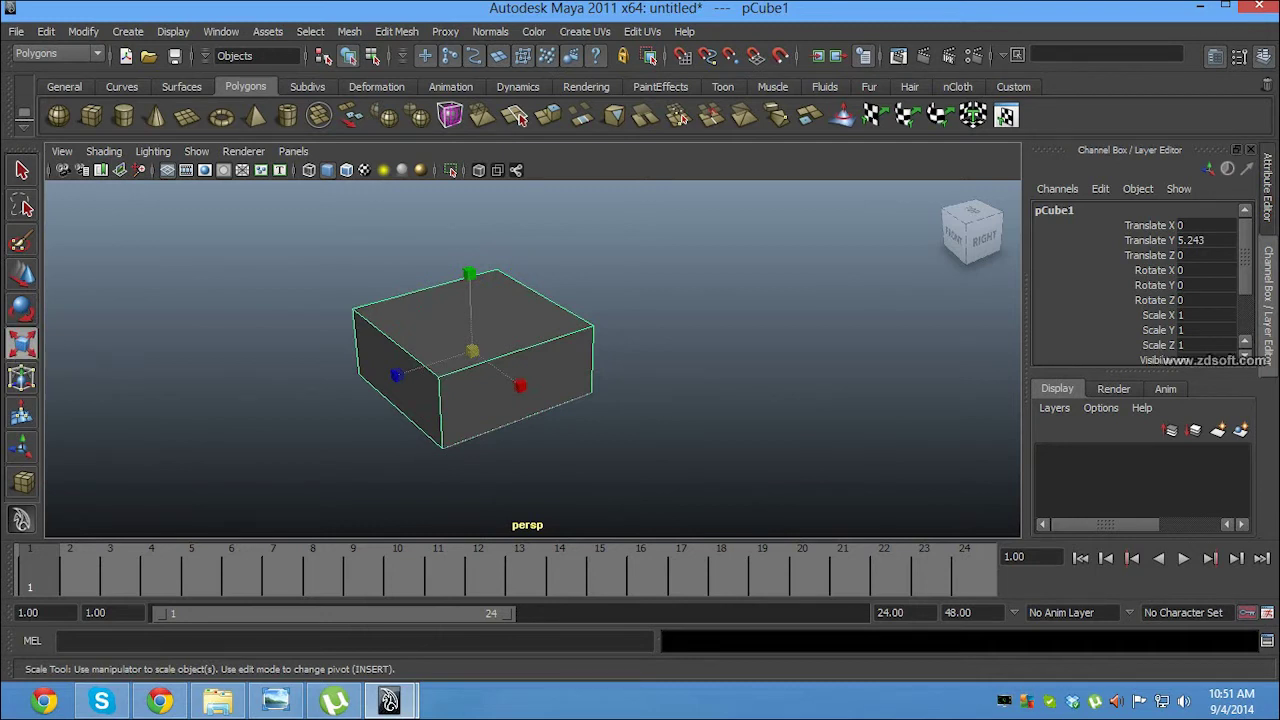
{"action": "key", "text": "q"}
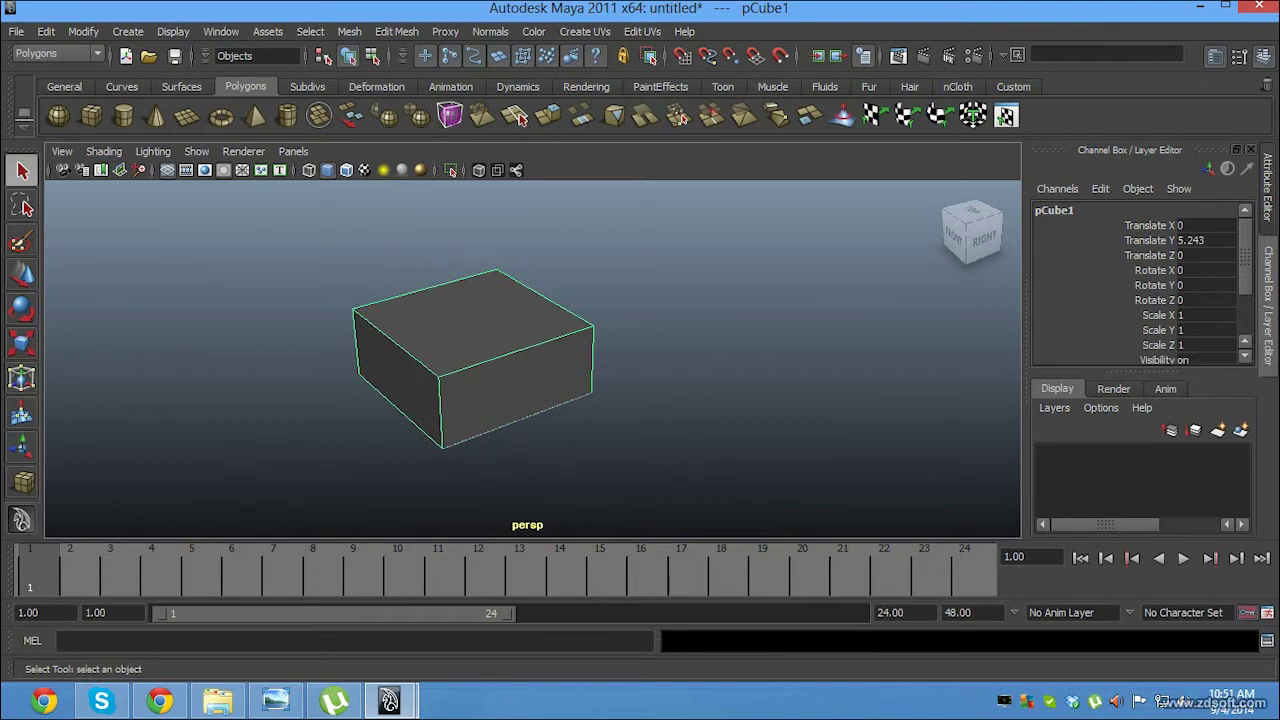
- Maximize the top view, toggle wireframe and smooth shading, enable X-Ray and frame the box
{"action": "key", "text": "space"}
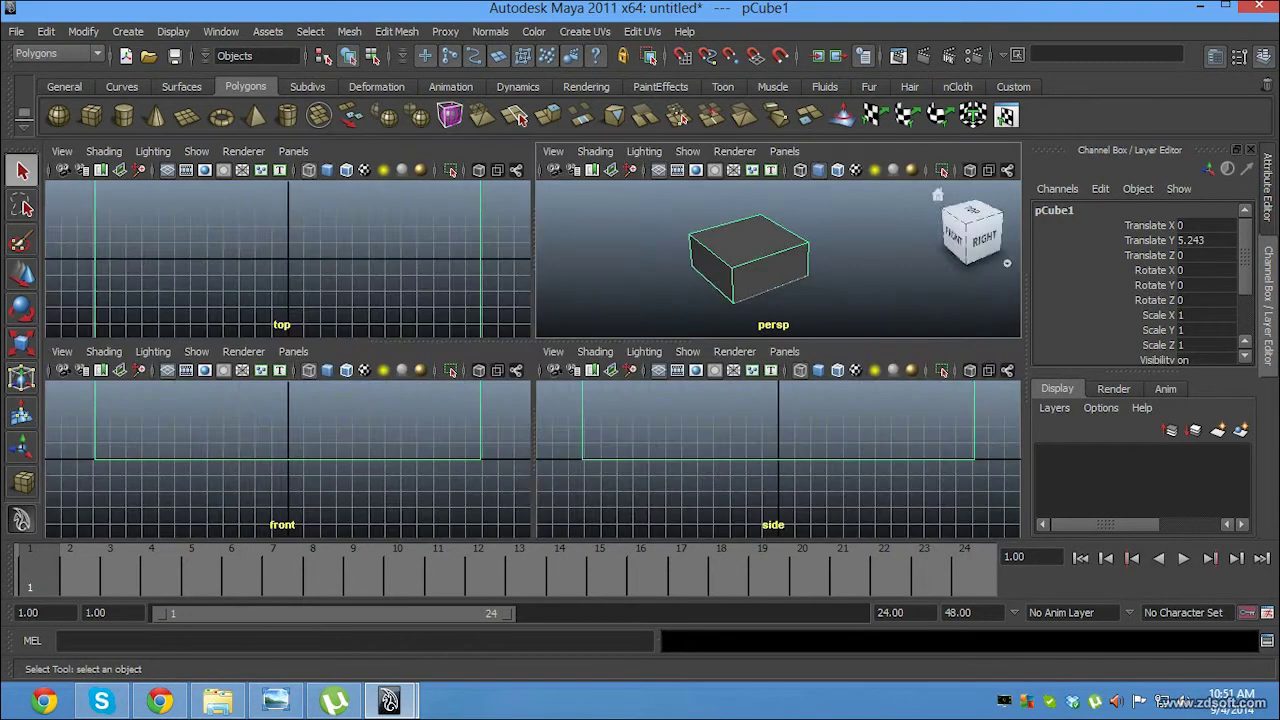
{"action": "key", "text": "space"}
{"action": "key", "text": "5"}
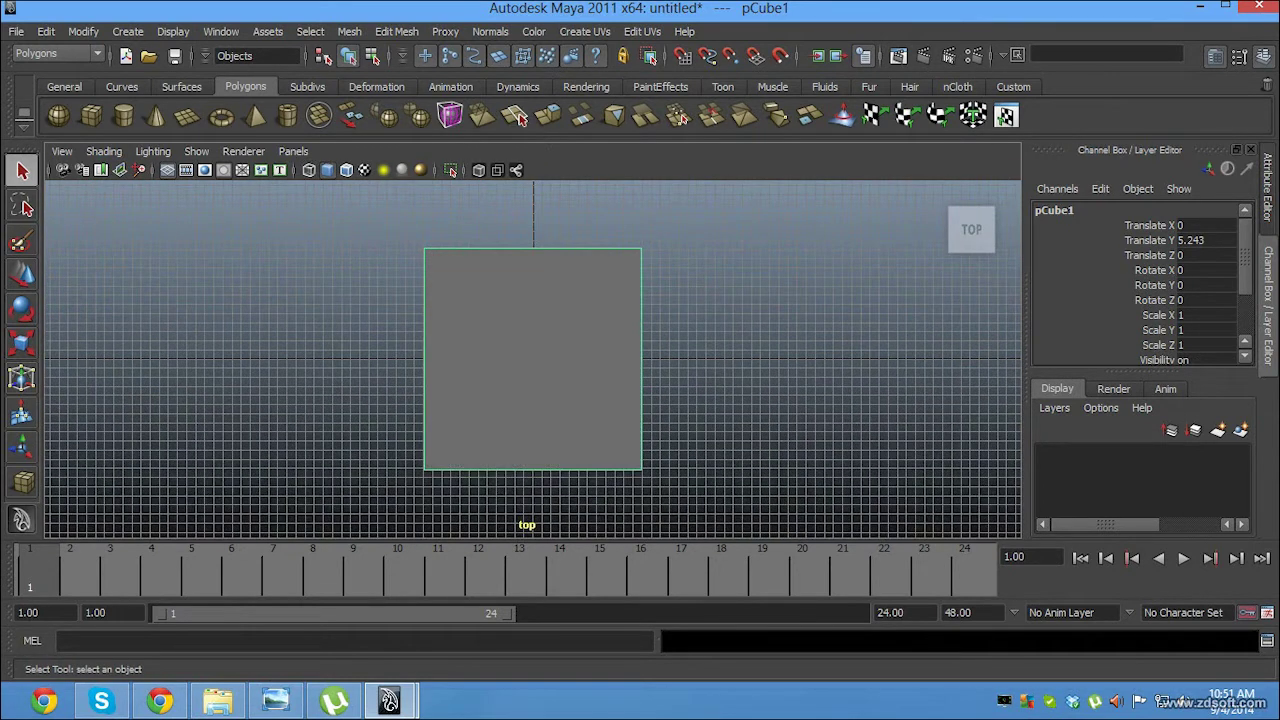
{"action": "key", "text": "4"}
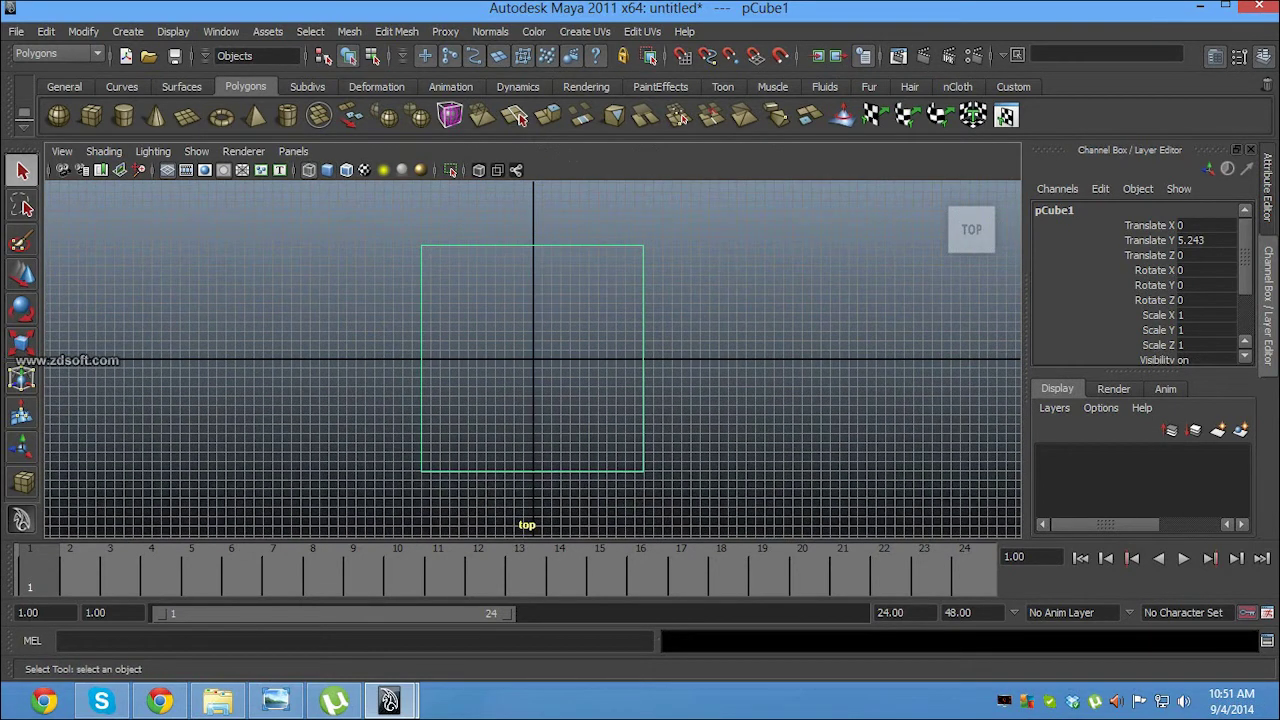
{"action": "key", "text": "5"}
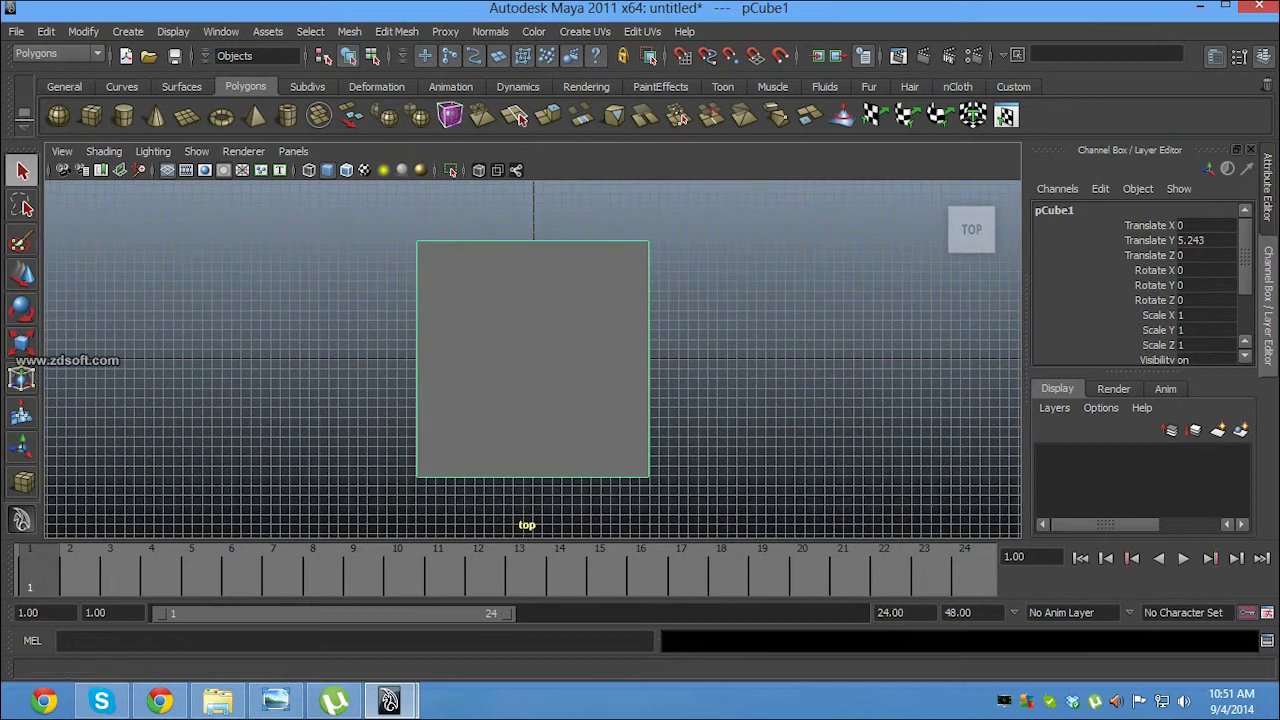
{"action": "left_click", "coordinate": [103, 151]}
{"action": "left_click", "coordinate": [114, 349]}
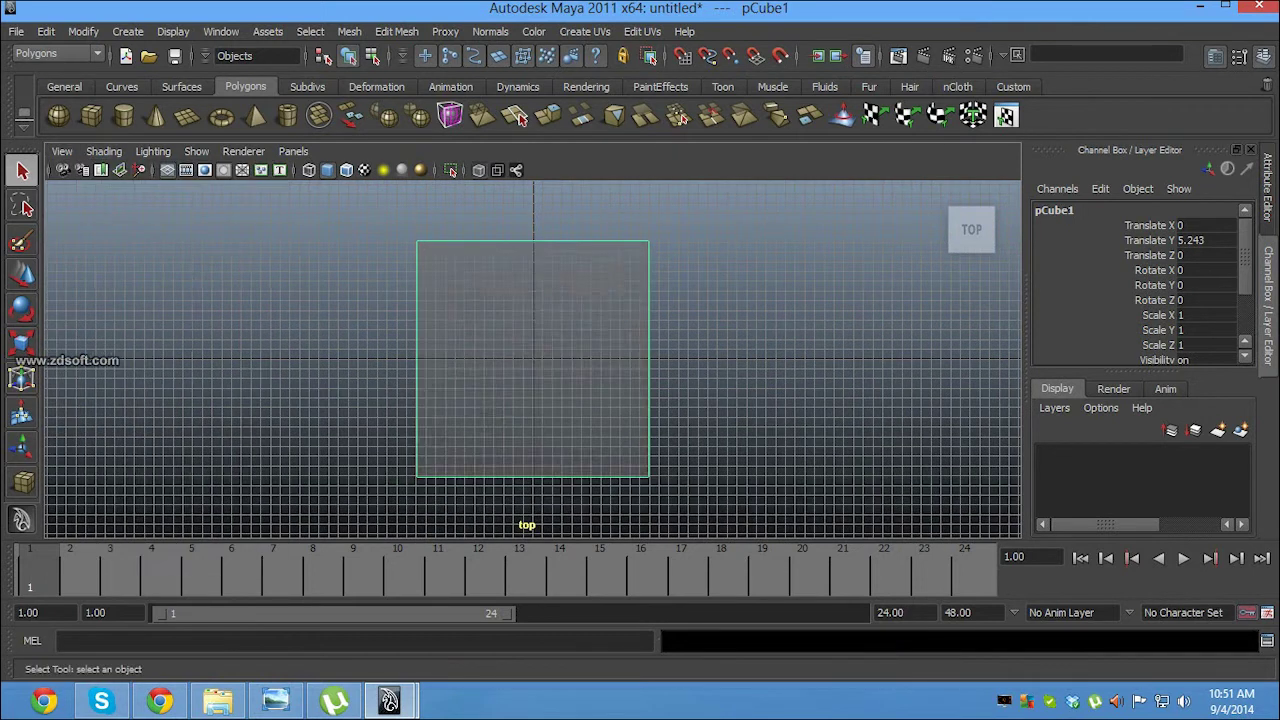
{"action": "key", "text": "f"}
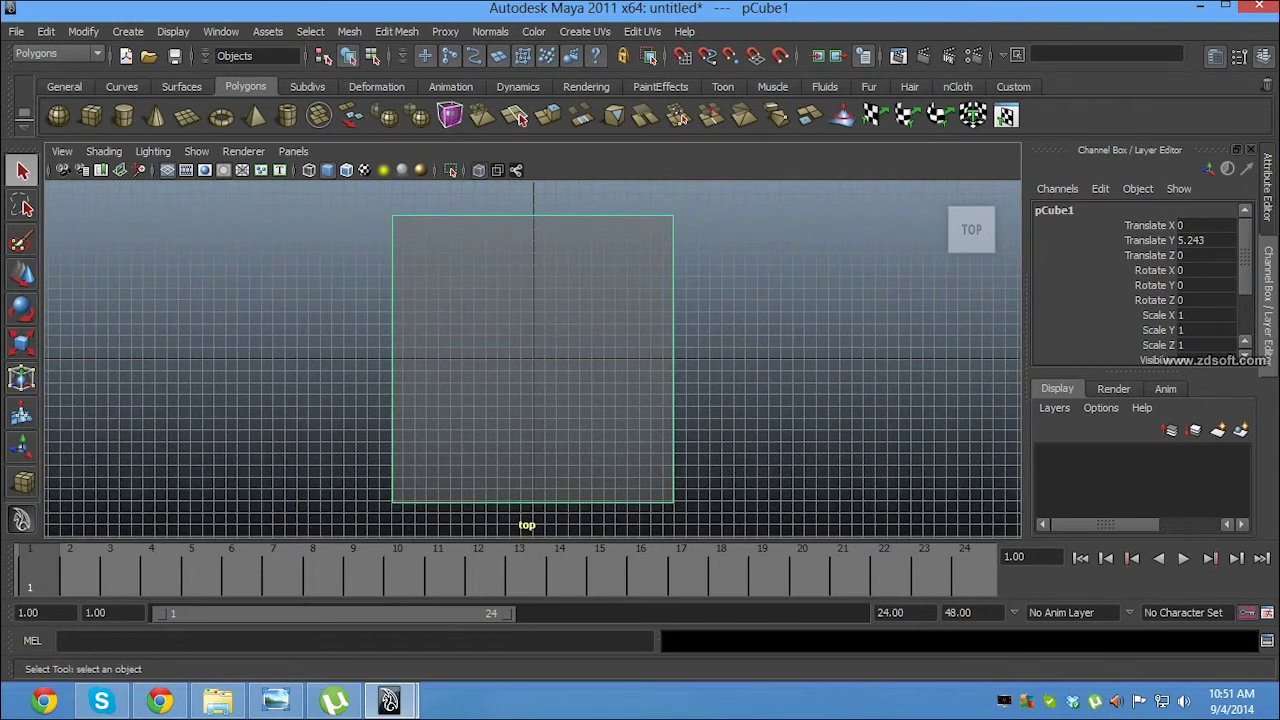
- In the four-view layout, enable X-Ray, tumble closer to the box, then return to solid shading
{"action": "key", "text": "space"}
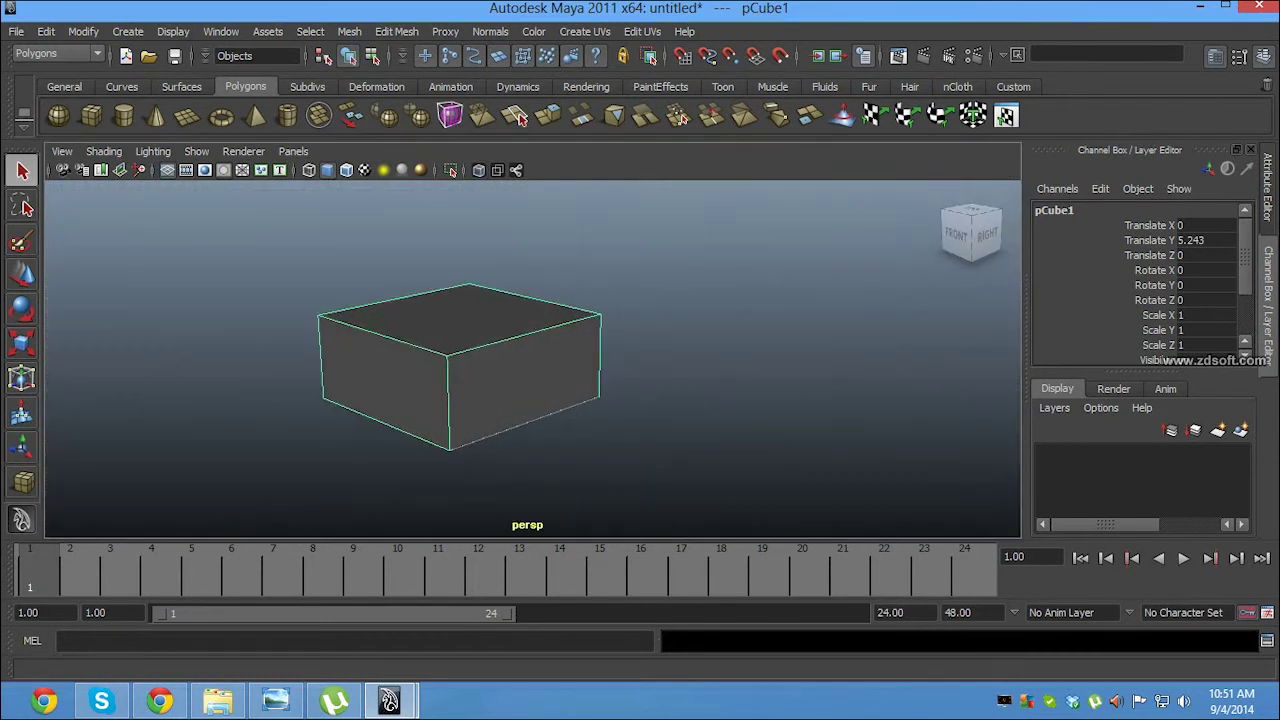
{"action": "left_click", "coordinate": [103, 151]}
{"action": "left_click", "coordinate": [150, 347]}
{"action": "left_click_drag", "start_coordinate": [500, 380], "coordinate": [540, 380], "text": "alt"}
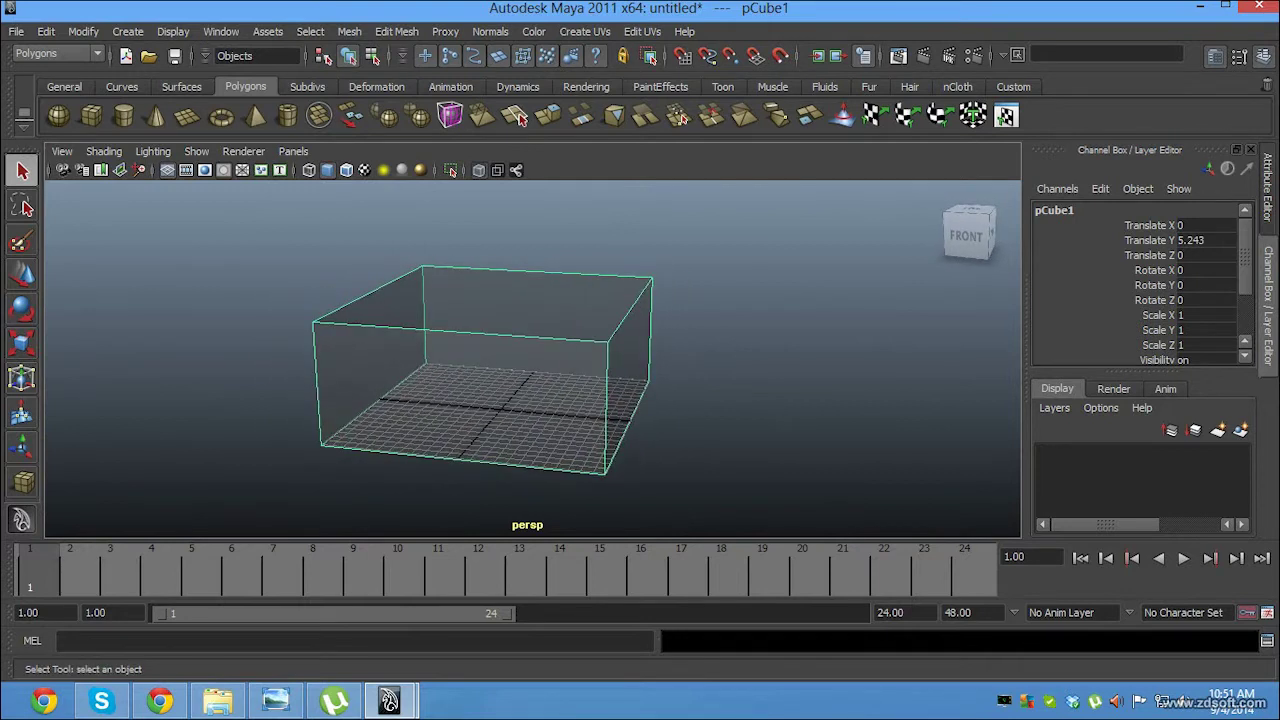
{"action": "mouse_move", "coordinate": [500, 380]}
{"action": "right_mouse_down", "text": "alt"}
{"action": "mouse_move", "coordinate": [540, 380]}
{"action": "mouse_move", "coordinate": [500, 380]}
{"action": "right_mouse_up", "text": "alt"}
{"action": "left_click_drag", "start_coordinate": [500, 380], "coordinate": [540, 400], "text": "alt"}
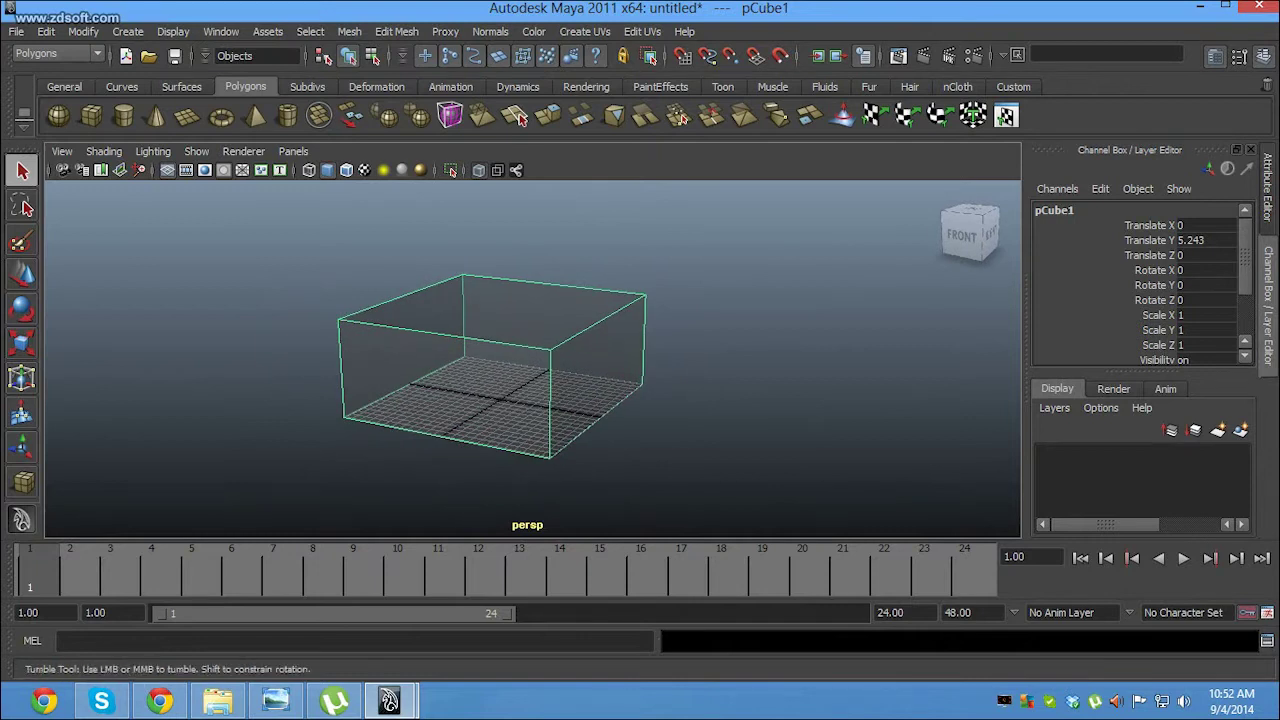
{"action": "key", "text": "5"}
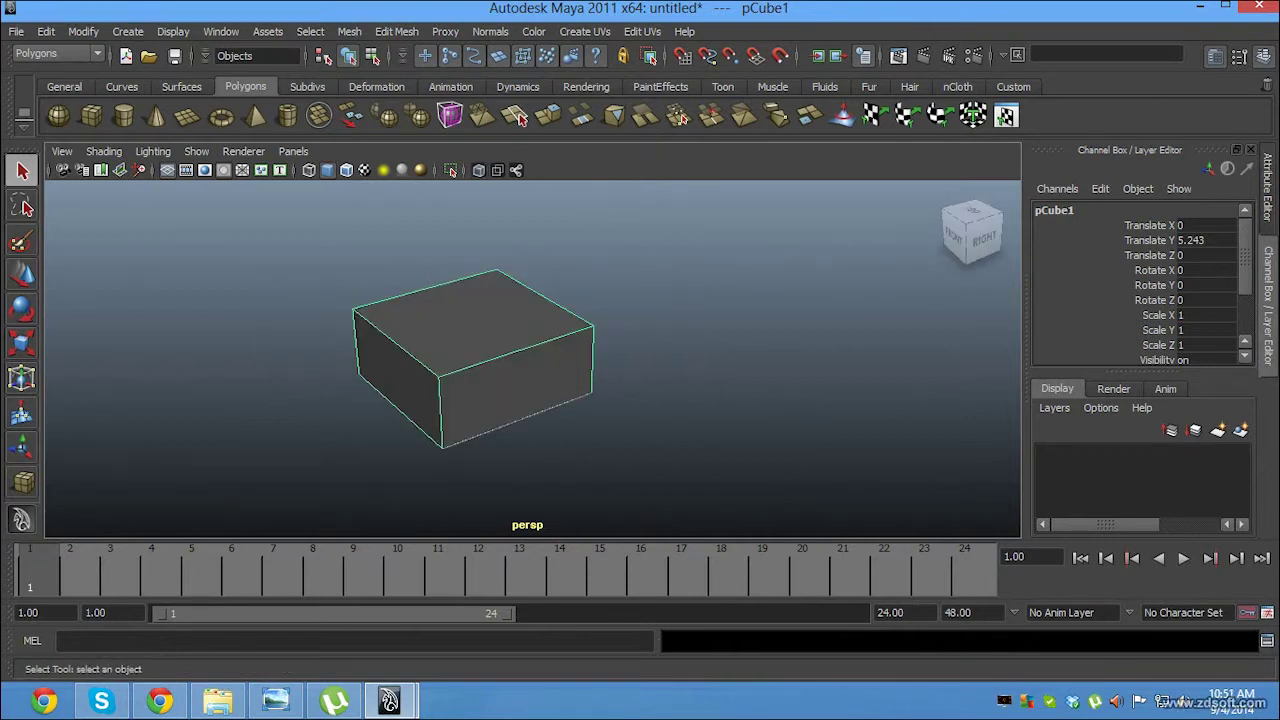
- Repeat the top-view shading toggles and X-Ray, frame the box, and switch to full-size perspective
{"action": "key", "text": "space"}
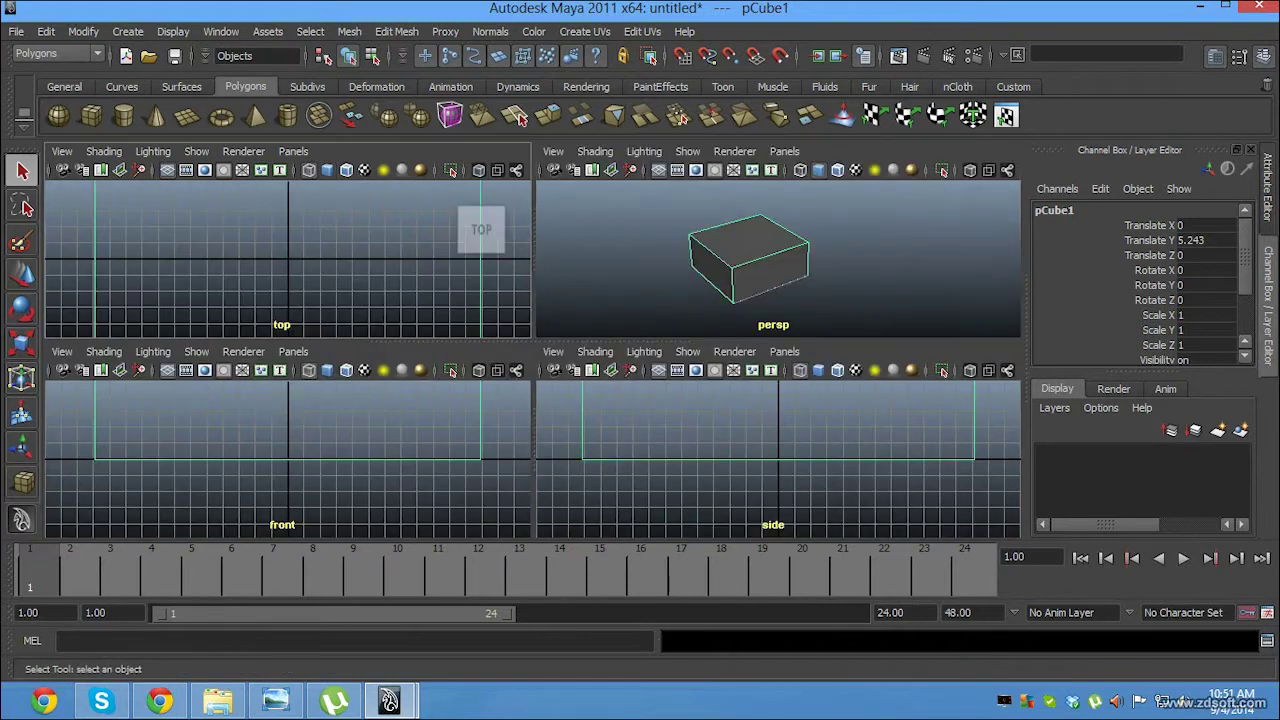
{"action": "key", "text": "space"}
{"action": "key", "text": "5"}
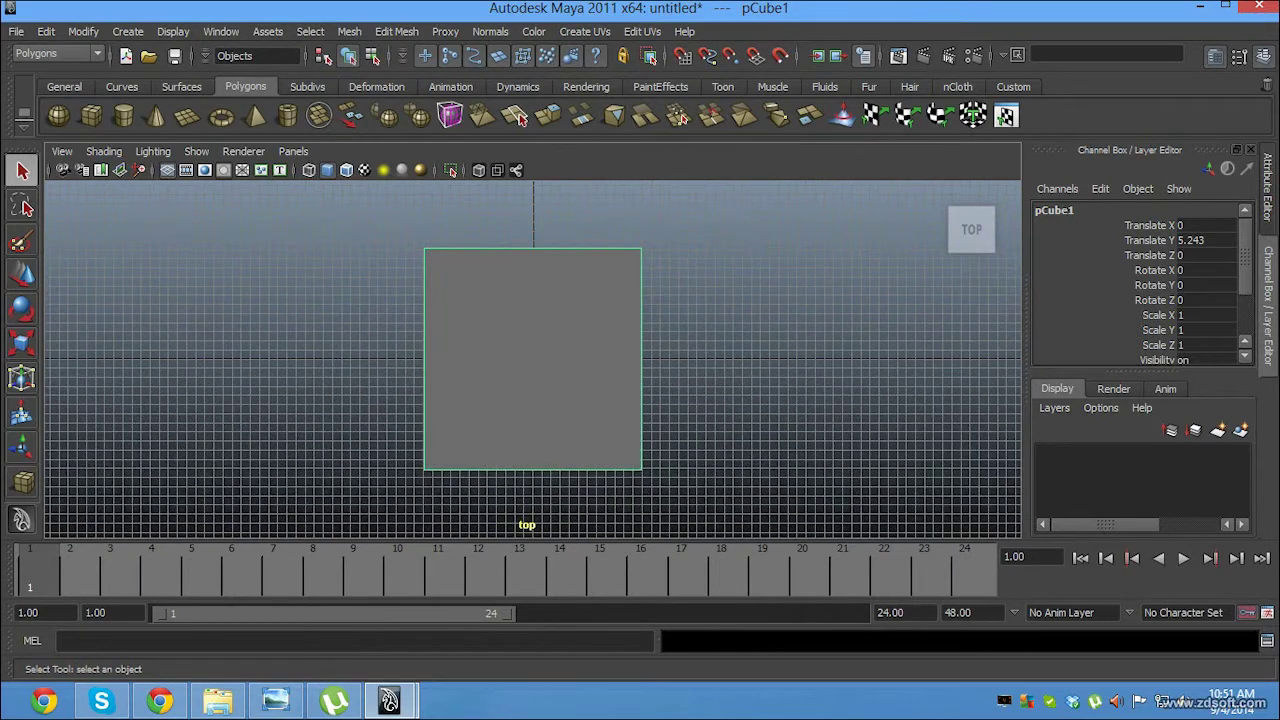
{"action": "key", "text": "4"}
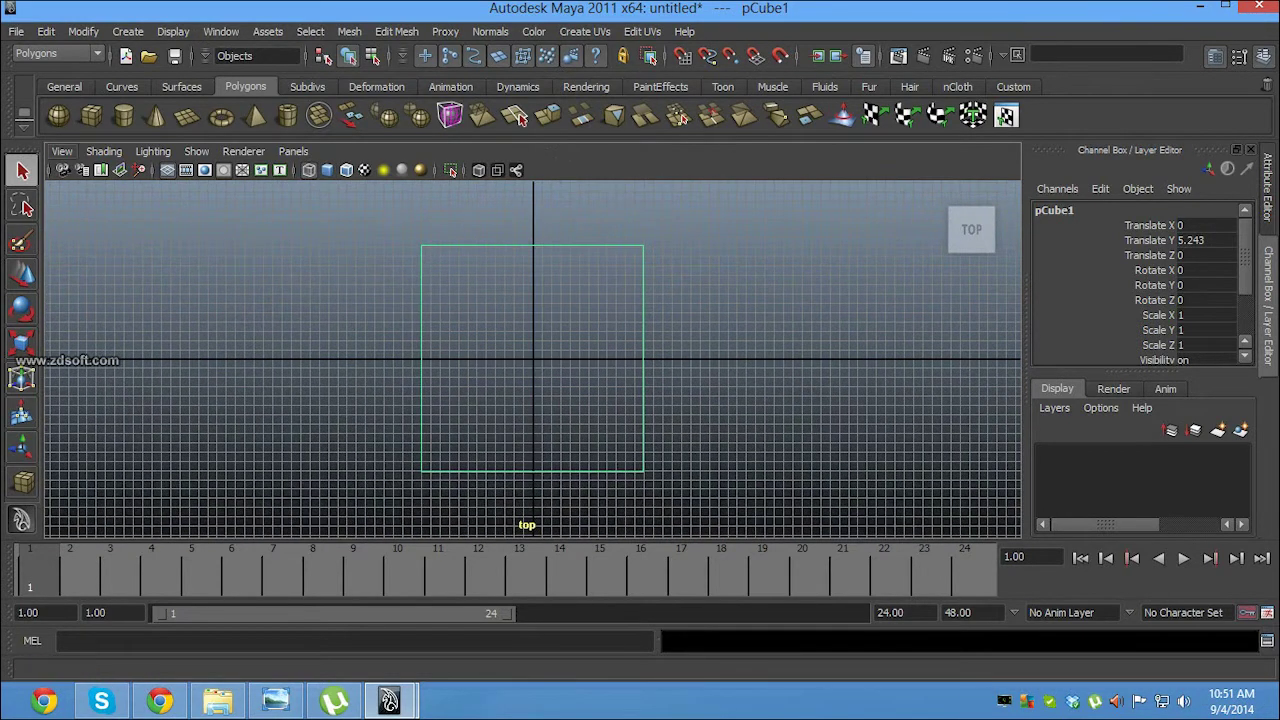
{"action": "key", "text": "5"}
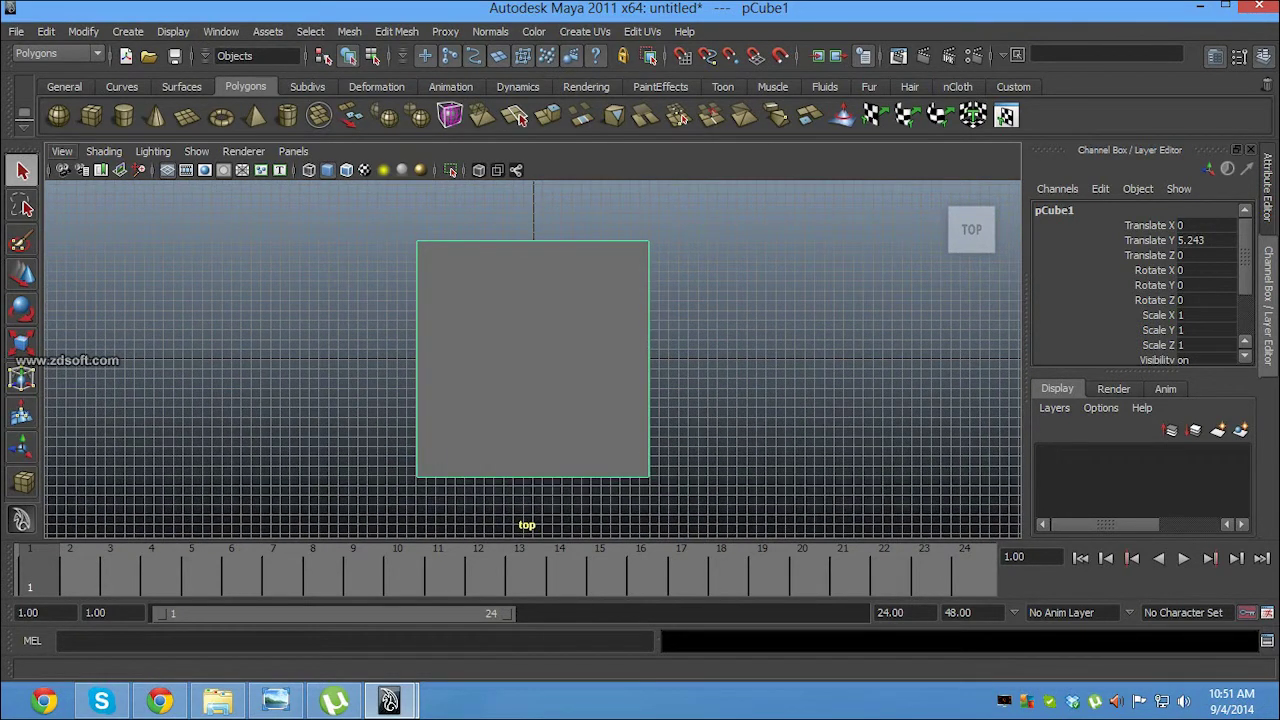
{"action": "left_click", "coordinate": [104, 151]}
{"action": "left_click", "coordinate": [100, 349]}
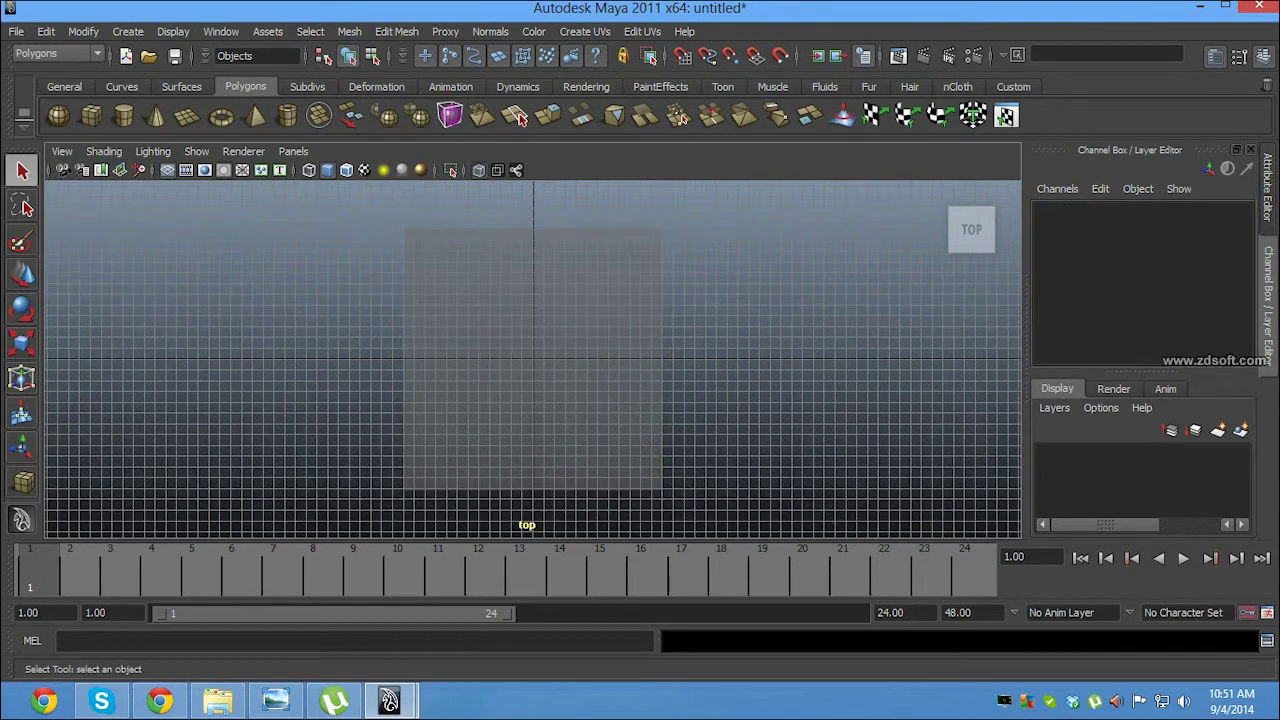
{"action": "key", "text": "ctrl+z"}
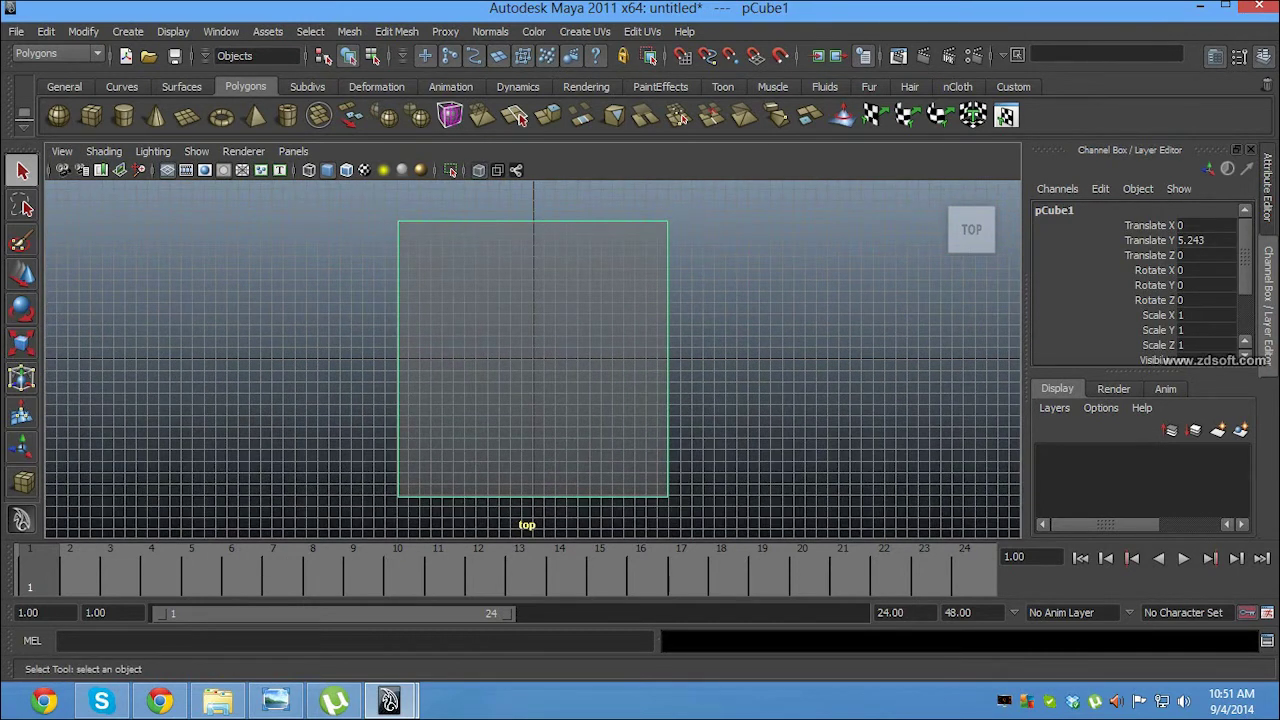
{"action": "key", "text": "f"}
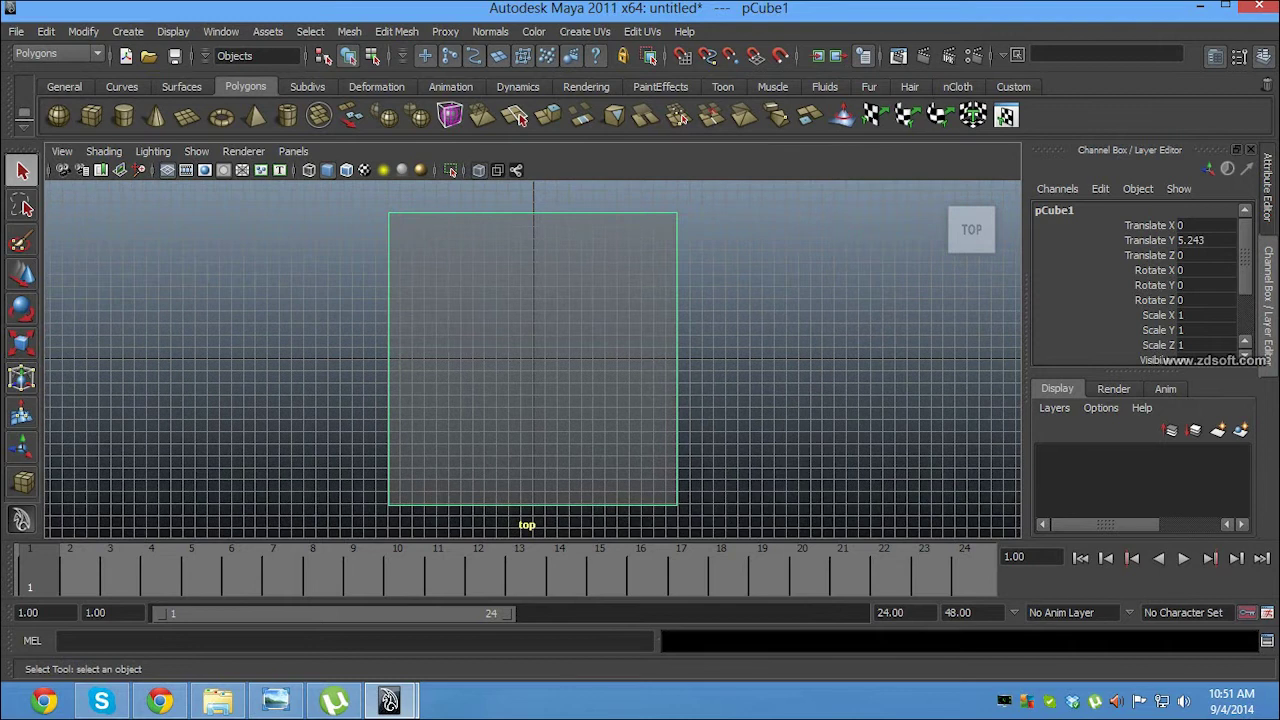
{"action": "key", "text": "space"}
{"action": "key", "text": "space"}
- Turn on X-Ray shading in the perspective view so the grid shows through the box
{"action": "left_click", "coordinate": [103, 151]}
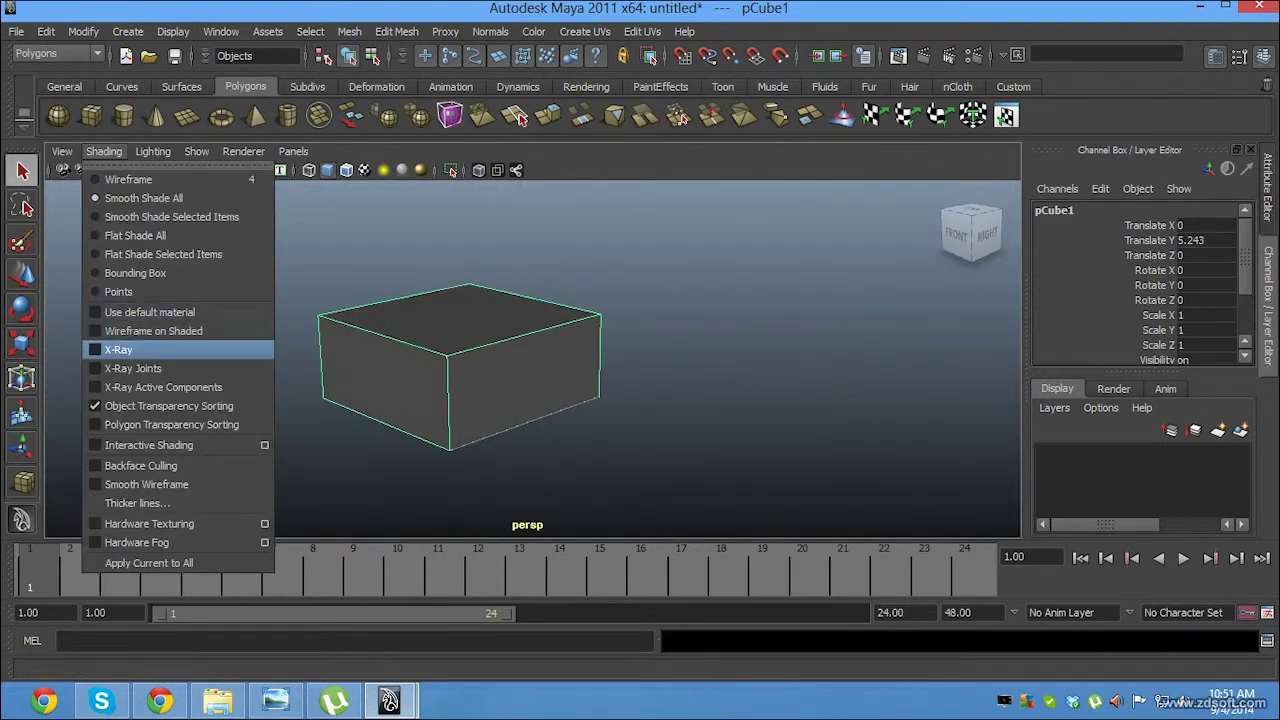
{"action": "left_click", "coordinate": [137, 346]}
{"action": "left_click_drag", "start_coordinate": [500, 350], "coordinate": [600, 340], "text": "alt"}
{"action": "left_click_drag", "start_coordinate": [520, 350], "coordinate": [440, 380], "text": "alt"}
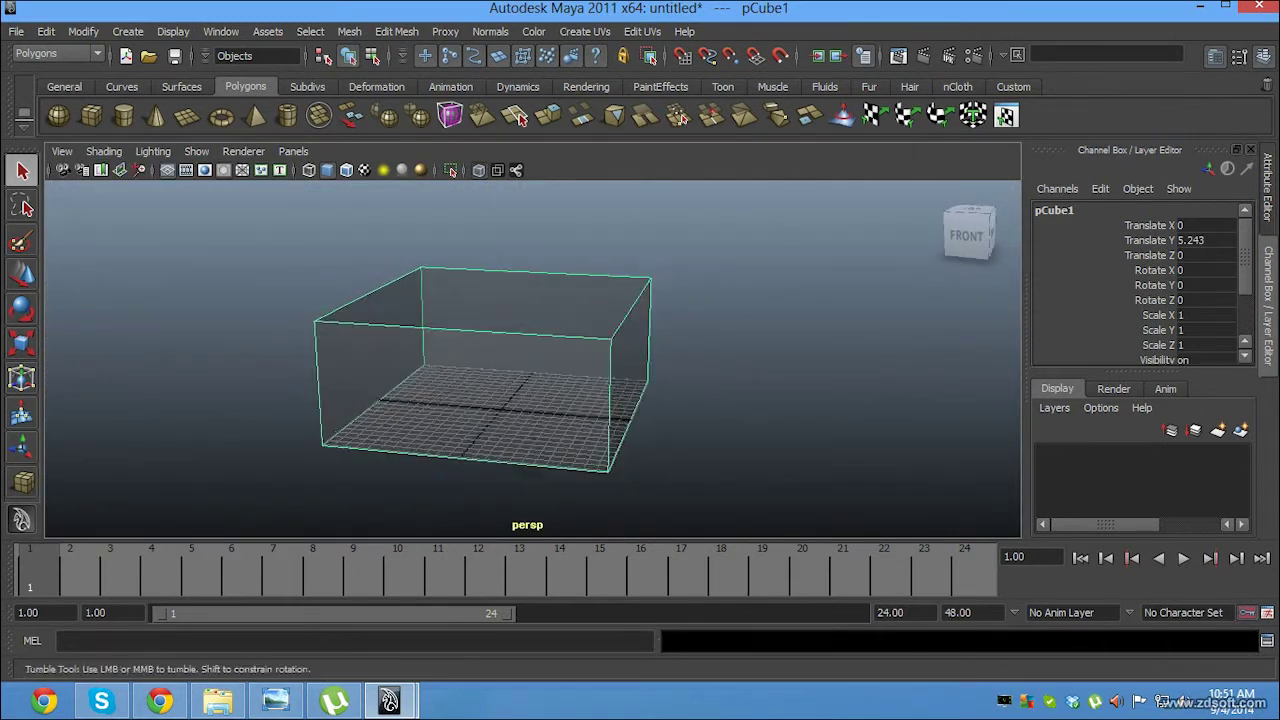
- Zoom and tumble around the see-through box, then deselect and reselect it
{"action": "scroll", "coordinate": [480, 370], "scroll_direction": "up", "scroll_amount": 2}
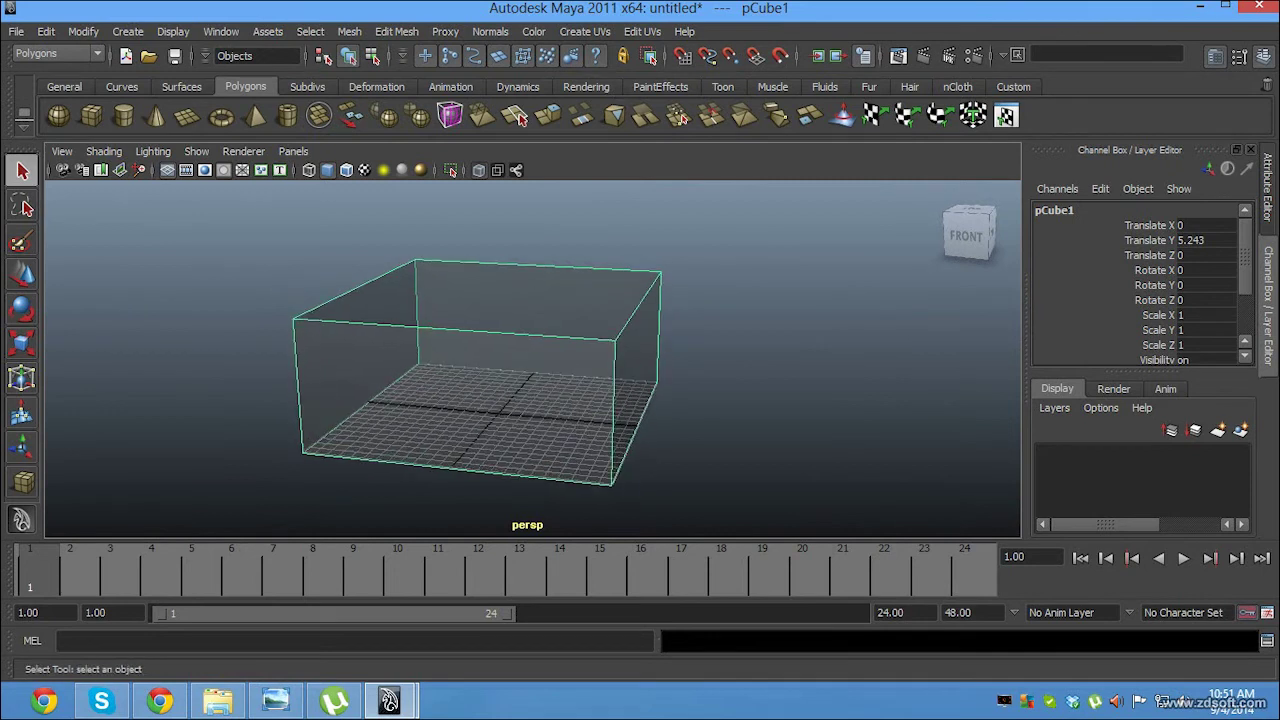
{"action": "scroll", "coordinate": [480, 370], "scroll_direction": "up", "scroll_amount": 1}
{"action": "scroll", "coordinate": [480, 370], "scroll_direction": "down", "scroll_amount": 2}
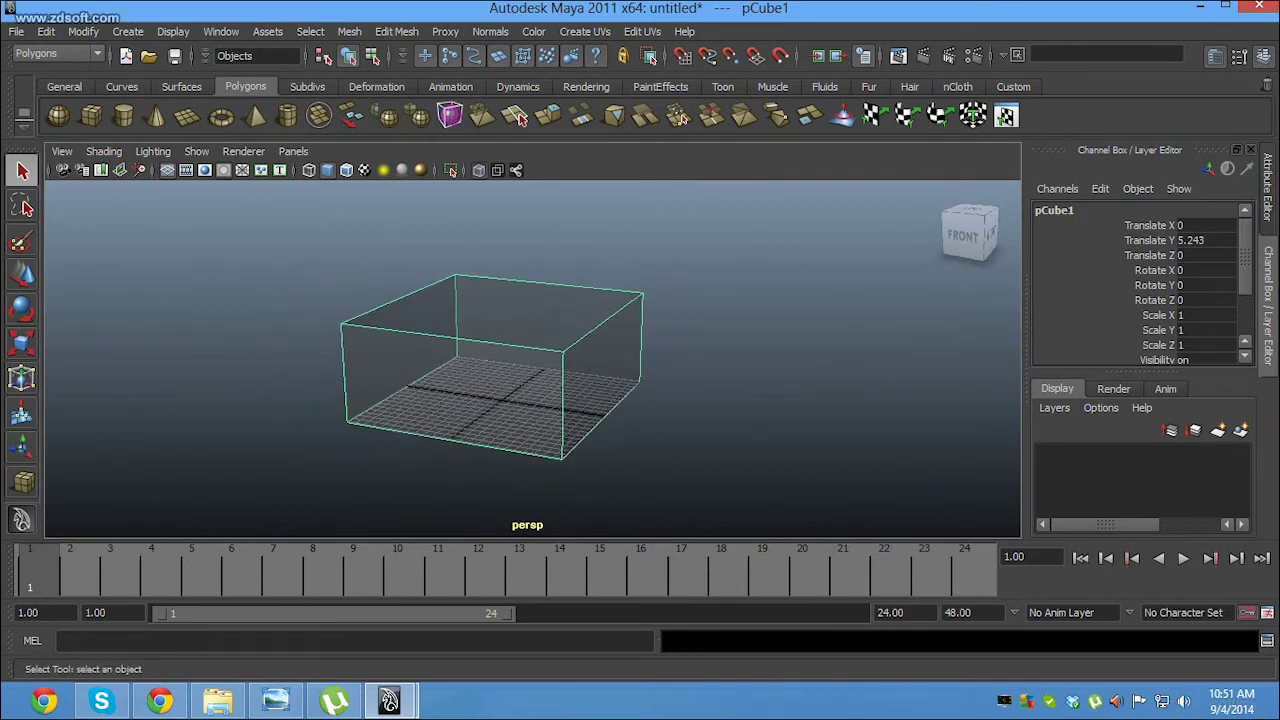
{"action": "left_click_drag", "start_coordinate": [500, 380], "coordinate": [488, 380], "text": "alt"}
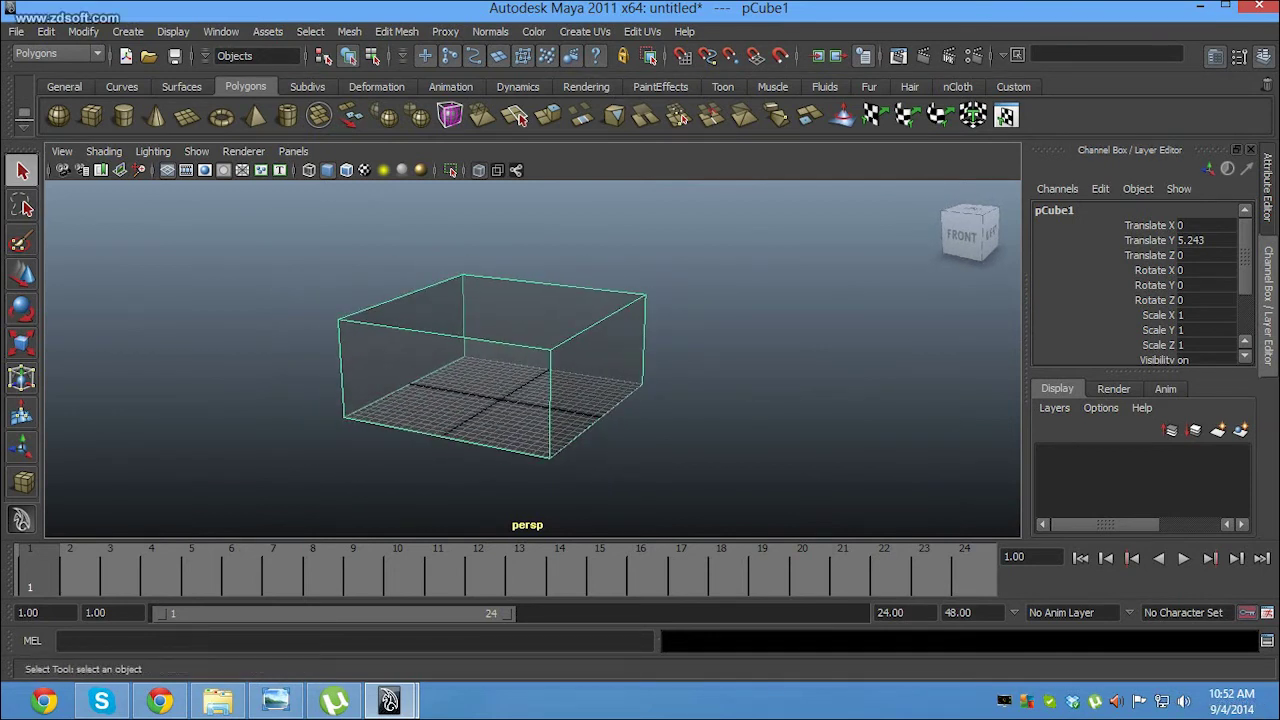
{"action": "scroll", "coordinate": [490, 370], "scroll_direction": "up", "scroll_amount": 1}
{"action": "scroll", "coordinate": [490, 370], "scroll_direction": "up", "scroll_amount": 1}
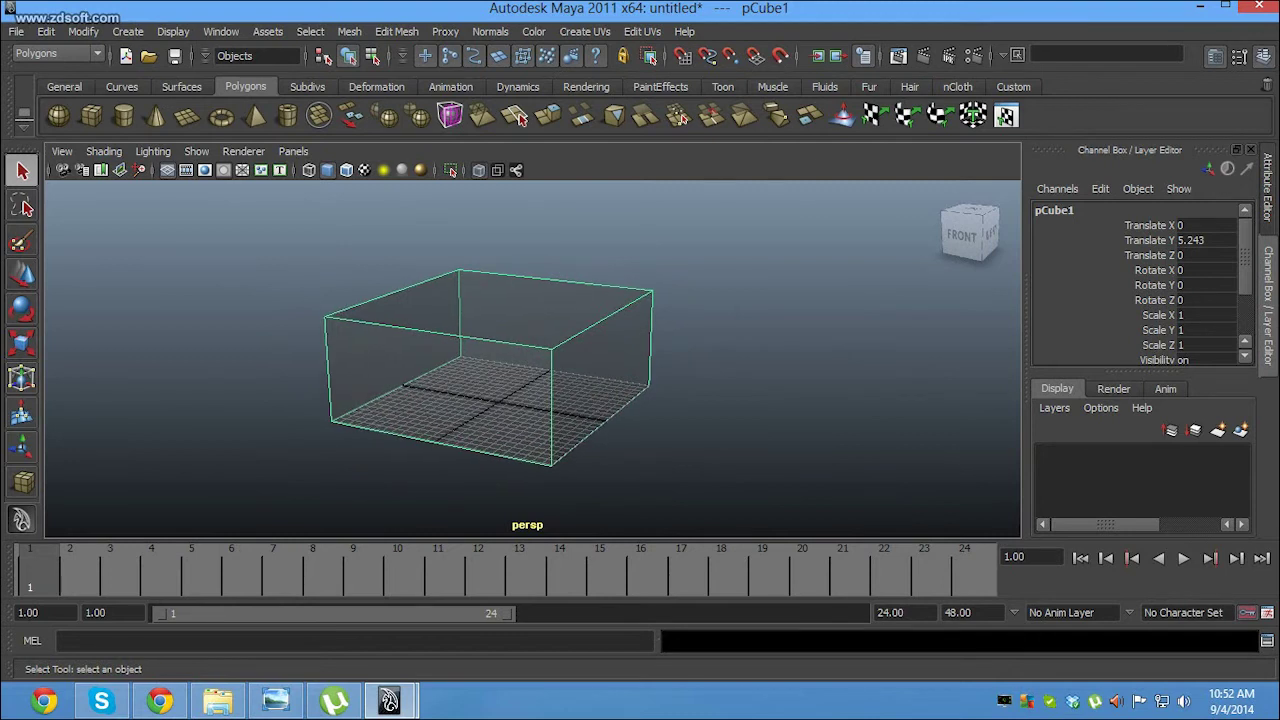
{"action": "left_click_drag", "start_coordinate": [500, 380], "coordinate": [424, 380], "text": "alt"}
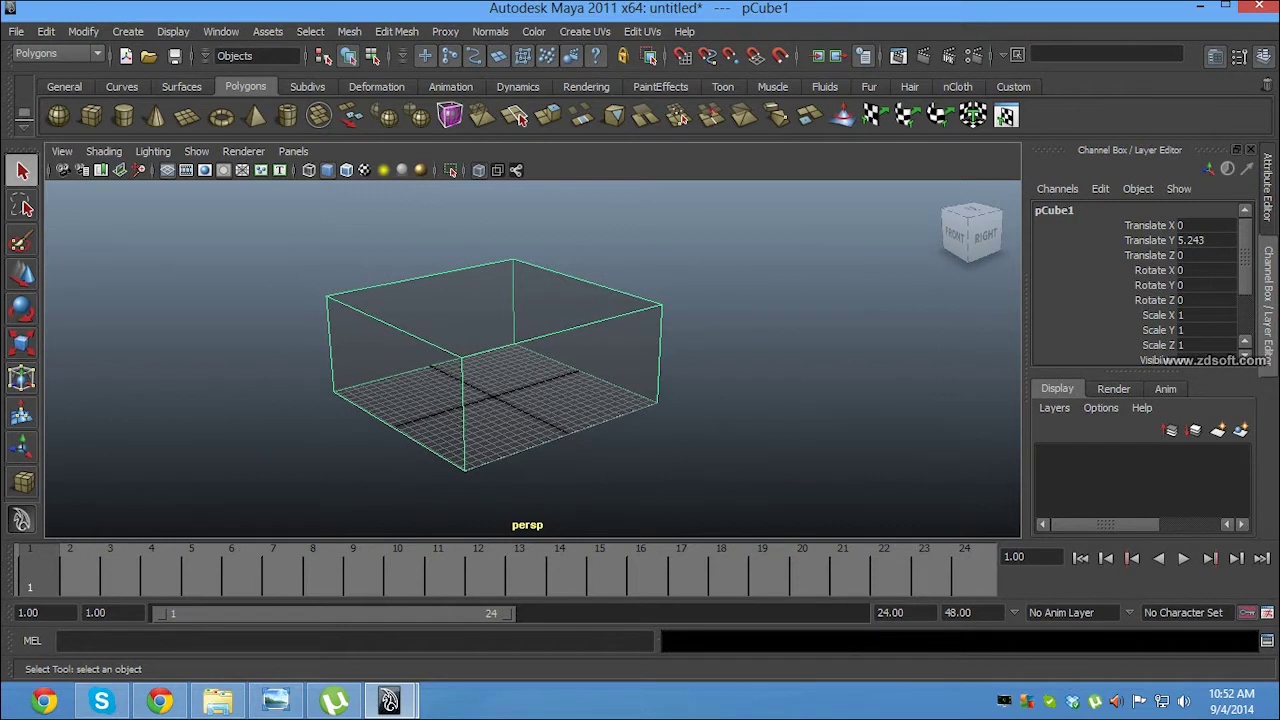
{"action": "left_click", "coordinate": [800, 420]}
{"action": "key", "text": "ctrl+z"}
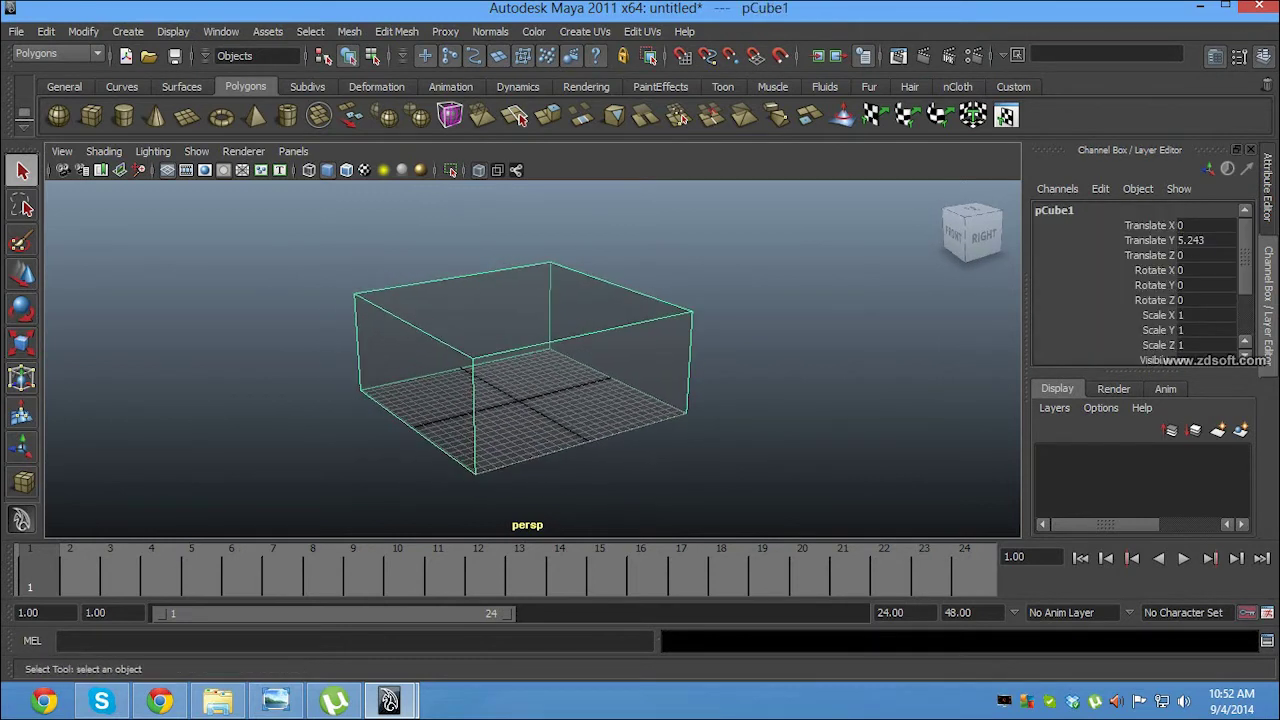
{"action": "right_click", "coordinate": [359, 295]}
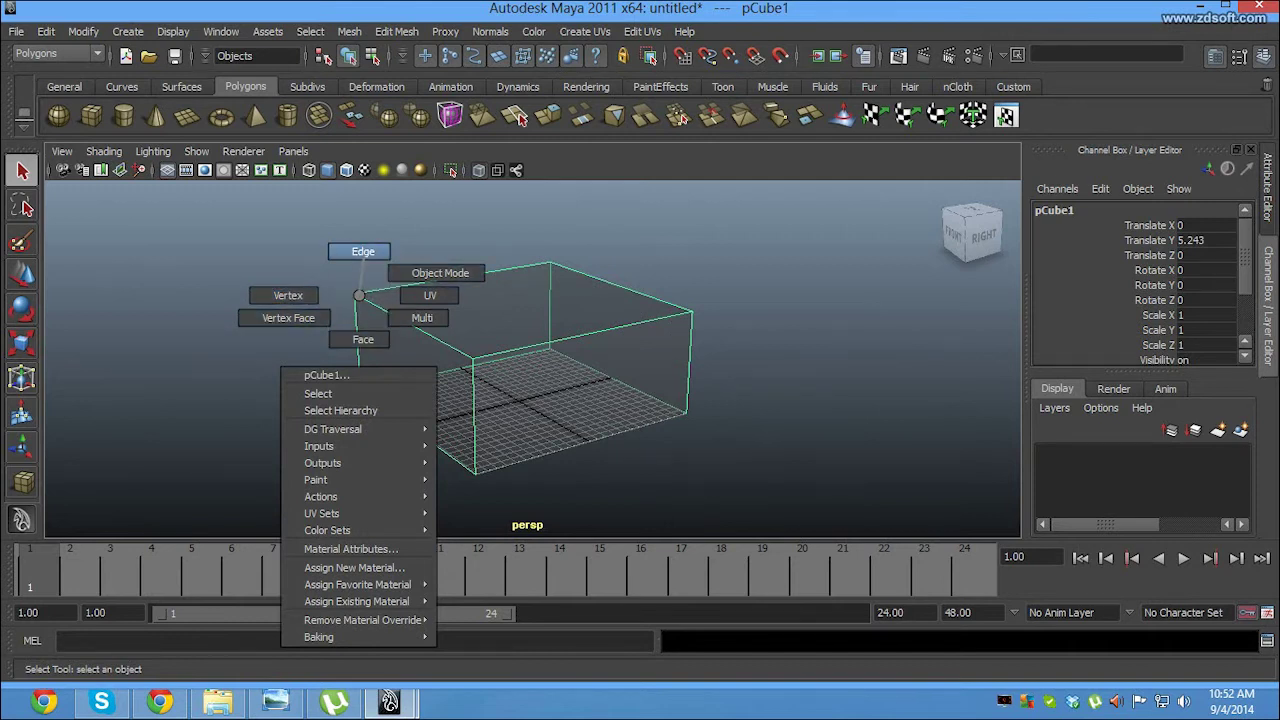
{"action": "left_click", "coordinate": [450, 281]}
{"action": "mouse_move", "coordinate": [450, 281]}
{"action": "left_mouse_down", "text": "alt"}
{"action": "mouse_move", "coordinate": [800, 285]}
{"action": "mouse_move", "coordinate": [700, 285]}
{"action": "left_mouse_up", "text": "alt"}
{"action": "right_click_drag", "start_coordinate": [380, 265], "coordinate": [451, 234]}
{"action": "left_click", "coordinate": [600, 330]}
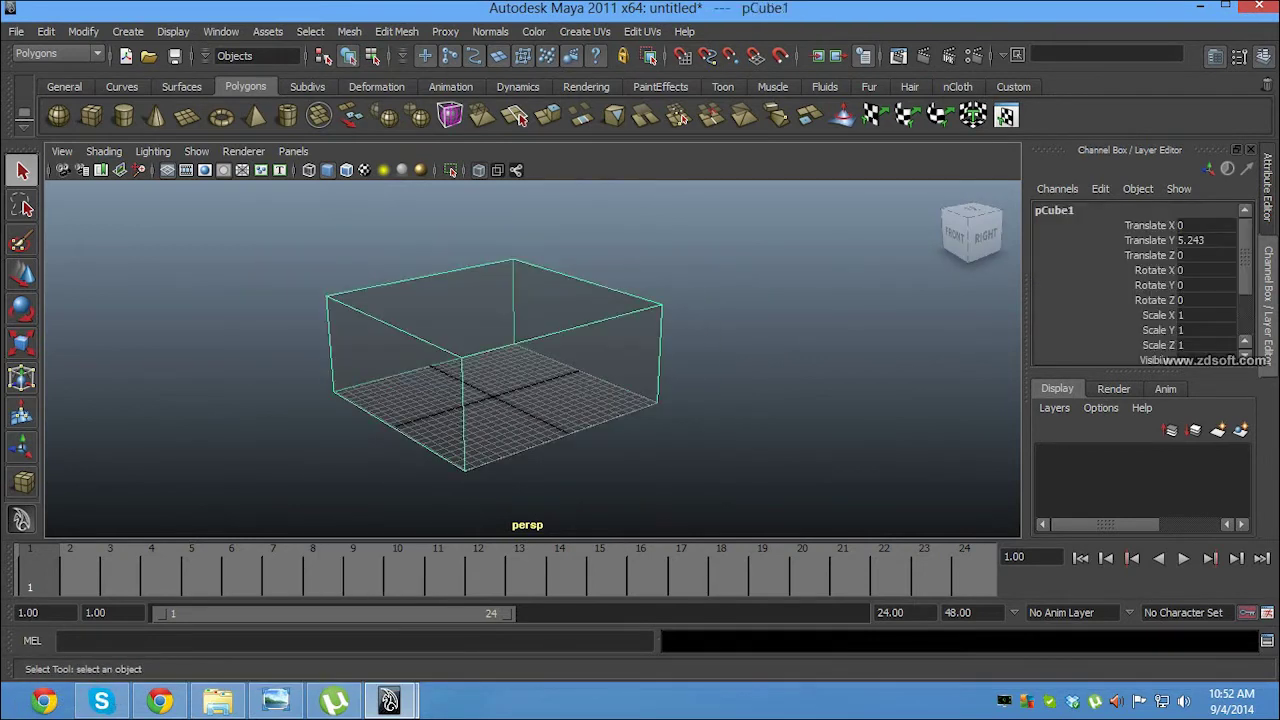
{"action": "left_click_drag", "start_coordinate": [450, 300], "coordinate": [480, 300], "text": "alt"}
{"action": "right_click", "coordinate": [359, 296]}
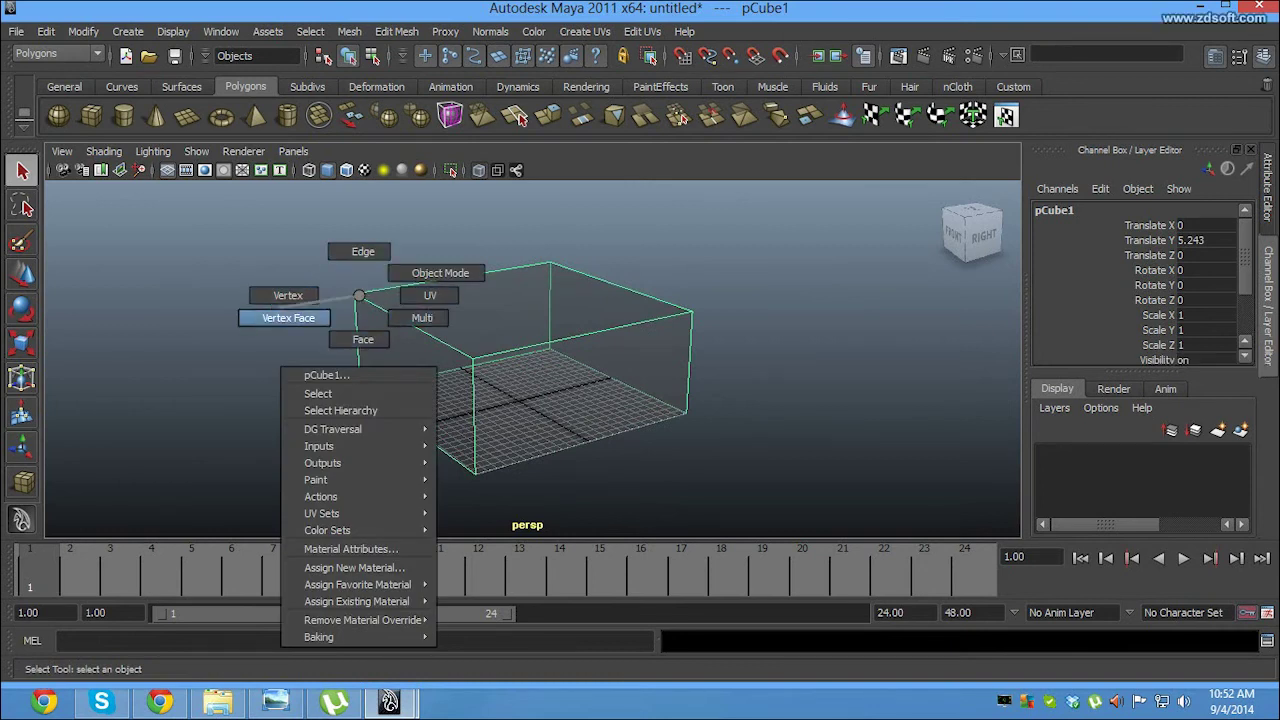
{"action": "right_click_drag", "start_coordinate": [363, 252], "coordinate": [365, 258]}
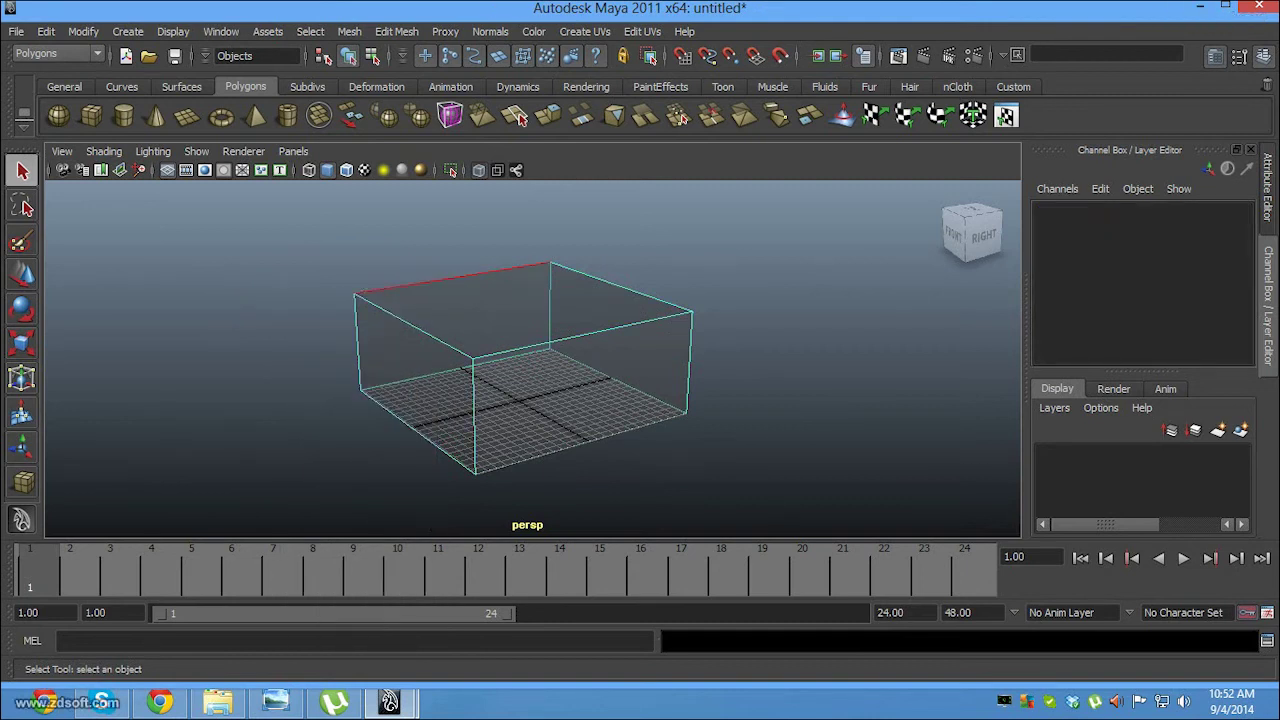
{"action": "left_click", "coordinate": [400, 288]}
{"action": "mouse_move", "coordinate": [520, 400]}
{"action": "left_mouse_down", "text": "alt"}
{"action": "mouse_move", "coordinate": [460, 400]}
{"action": "mouse_move", "coordinate": [380, 300]}
{"action": "left_mouse_up", "text": "alt"}
{"action": "mouse_move", "coordinate": [372, 260]}
{"action": "right_mouse_down"}
{"action": "mouse_move", "coordinate": [372, 325]}
{"action": "mouse_move", "coordinate": [300, 260]}
{"action": "right_mouse_up"}
{"action": "left_click", "coordinate": [372, 261]}
{"action": "key", "text": "w"}
{"action": "mouse_move", "coordinate": [372, 261]}
{"action": "left_mouse_down"}
{"action": "mouse_move", "coordinate": [316, 276]}
{"action": "mouse_move", "coordinate": [420, 300]}
{"action": "left_mouse_up"}
{"action": "left_click", "coordinate": [850, 460]}
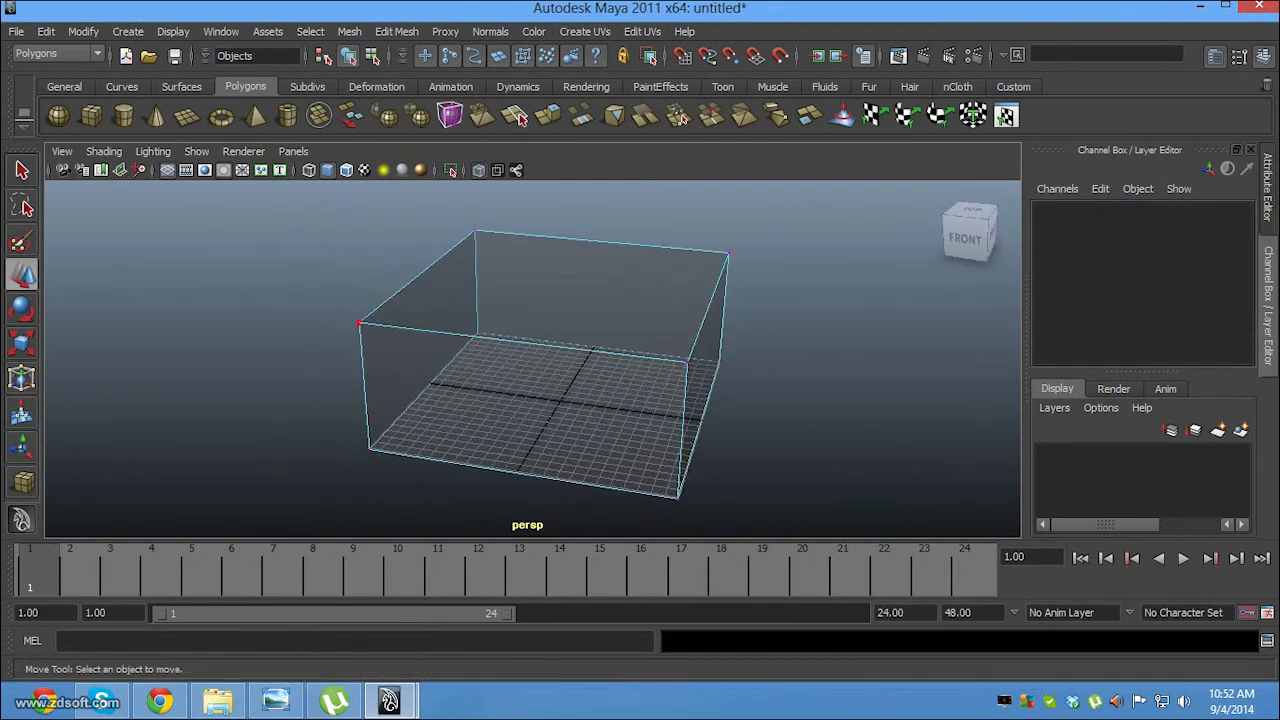
{"action": "mouse_move", "coordinate": [430, 420]}
{"action": "left_mouse_down", "text": "alt"}
{"action": "mouse_move", "coordinate": [461, 441]}
{"action": "mouse_move", "coordinate": [404, 320]}
{"action": "left_mouse_up", "text": "alt"}
{"action": "right_click", "coordinate": [404, 320]}
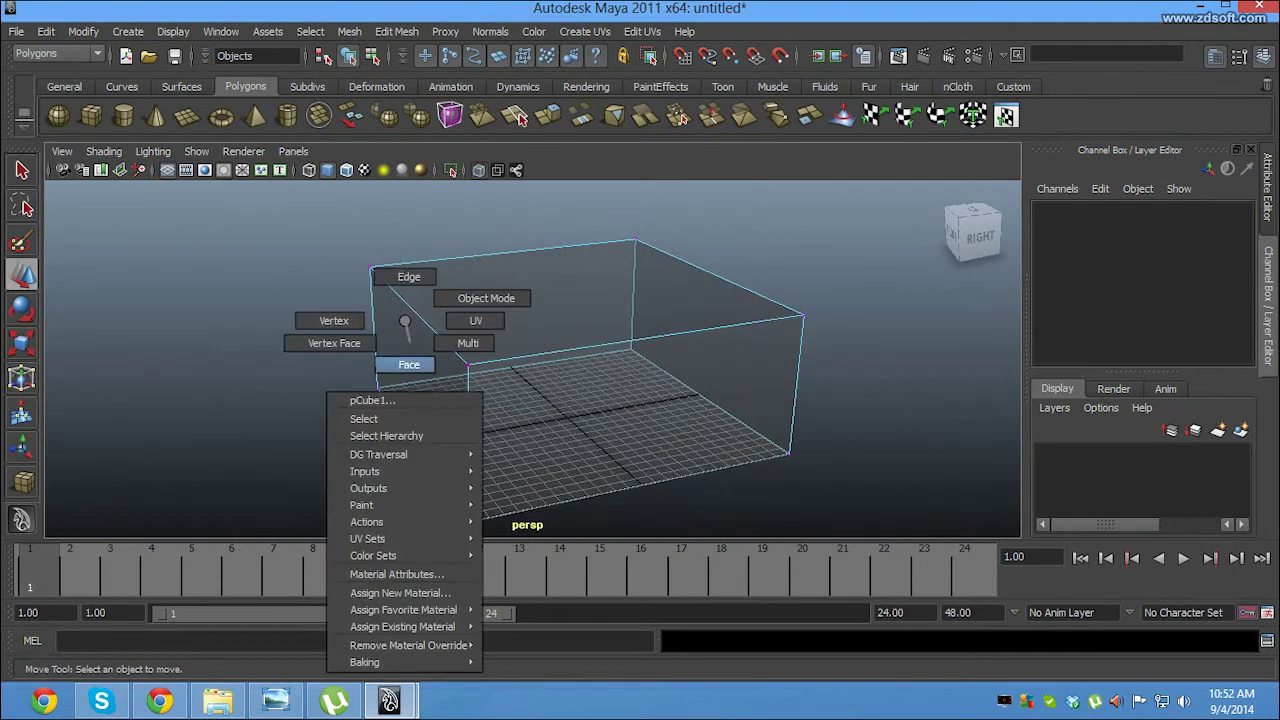
{"action": "left_click", "coordinate": [408, 362]}
{"action": "left_click", "coordinate": [420, 400]}
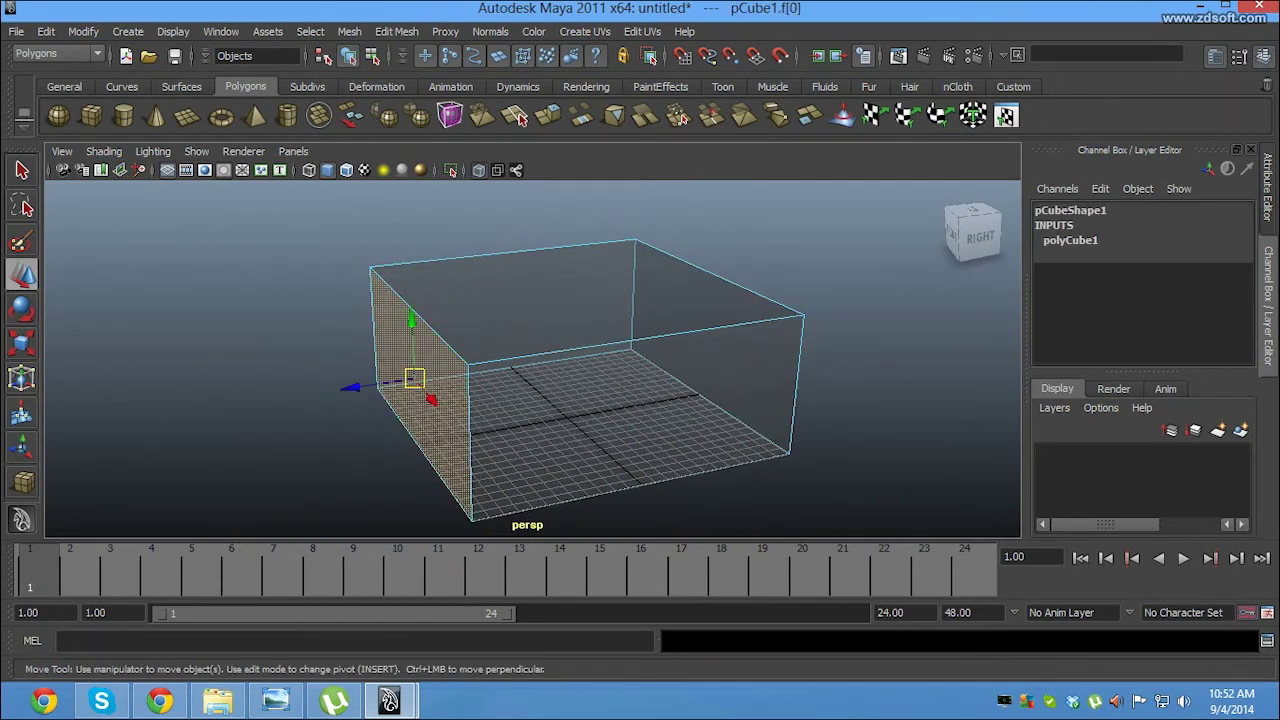
{"action": "mouse_move", "coordinate": [414, 371]}
{"action": "left_mouse_down"}
{"action": "mouse_move", "coordinate": [360, 400]}
{"action": "mouse_move", "coordinate": [360, 430]}
{"action": "left_mouse_up"}
{"action": "key", "text": "ctrl+z"}
{"action": "key", "text": "e"}
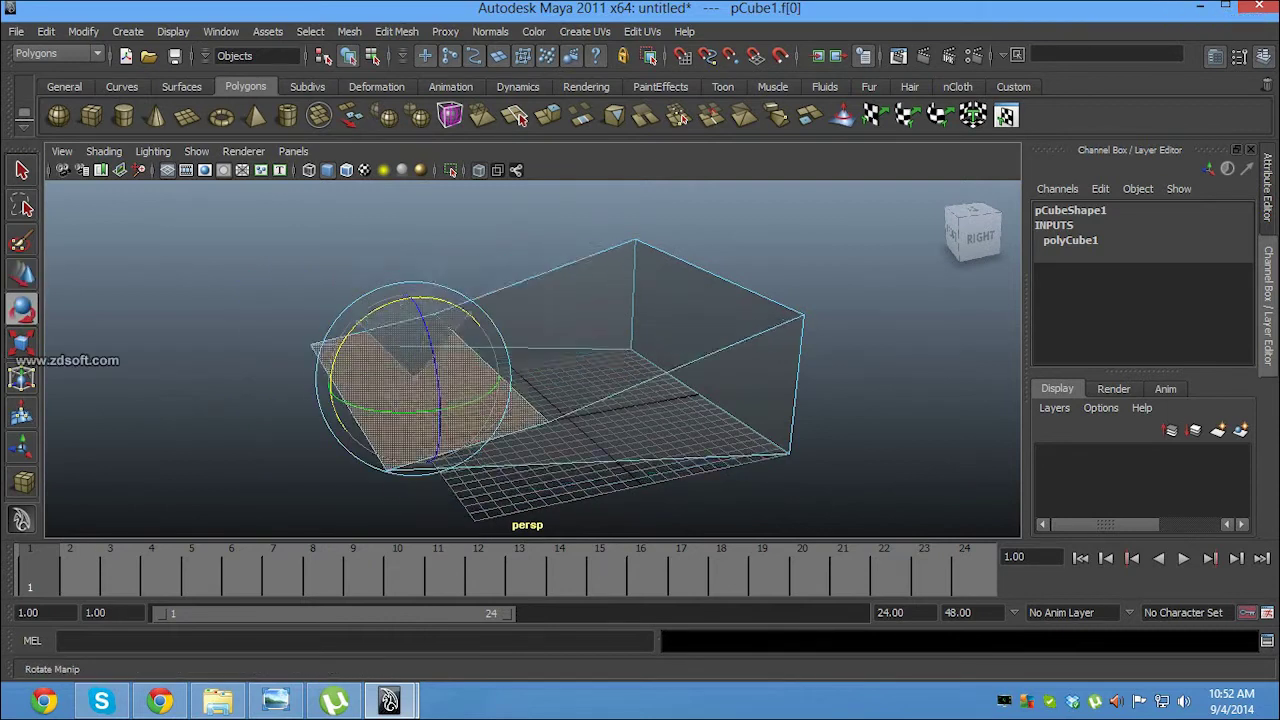
{"action": "key", "text": "ctrl+z"}
{"action": "scroll", "coordinate": [550, 360], "scroll_direction": "down", "scroll_amount": 3}
{"action": "key", "text": "q"}
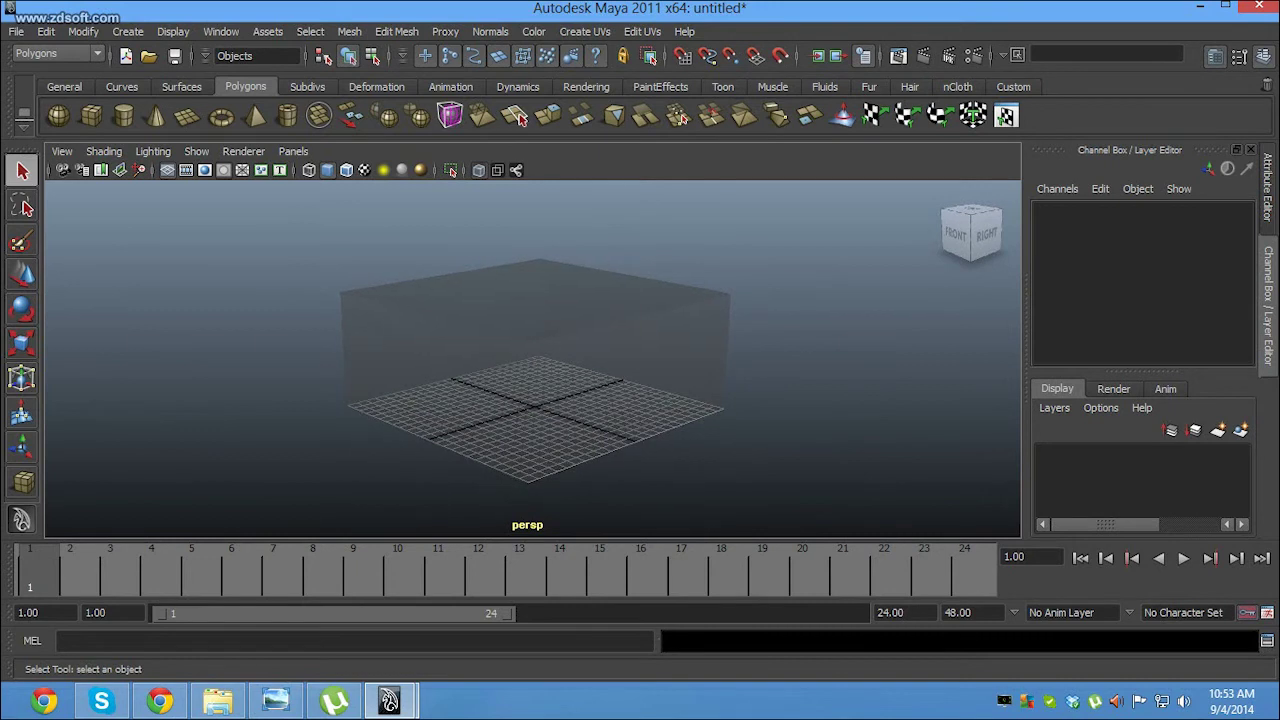
{"action": "key", "text": "ctrl+space"}
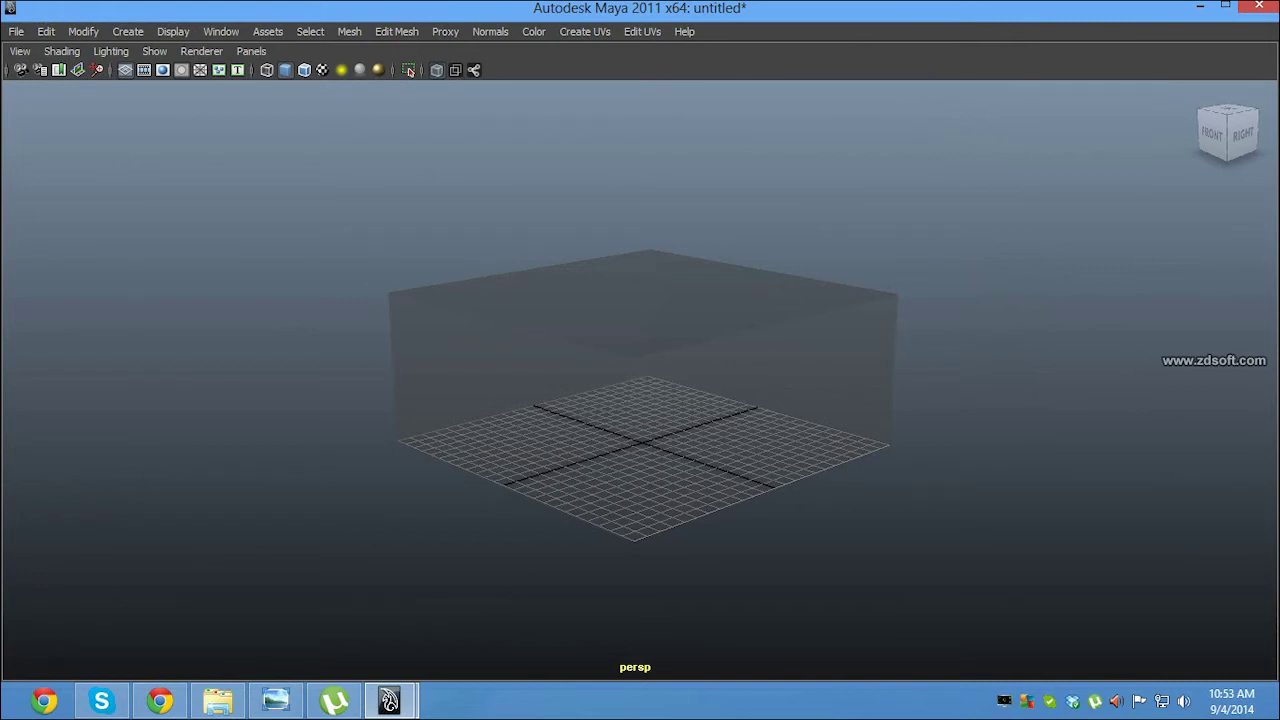
{"action": "left_click_drag", "start_coordinate": [640, 400], "coordinate": [770, 405], "text": "alt"}
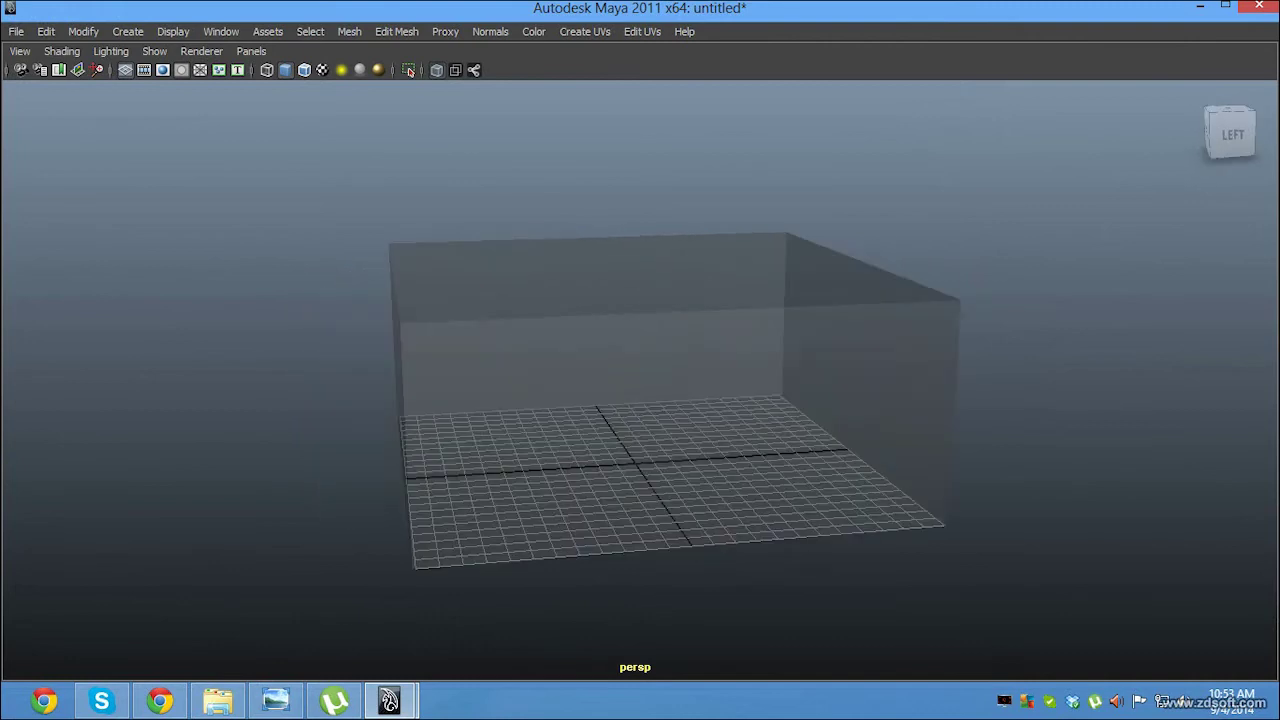
{"action": "key", "text": "ctrl+space"}
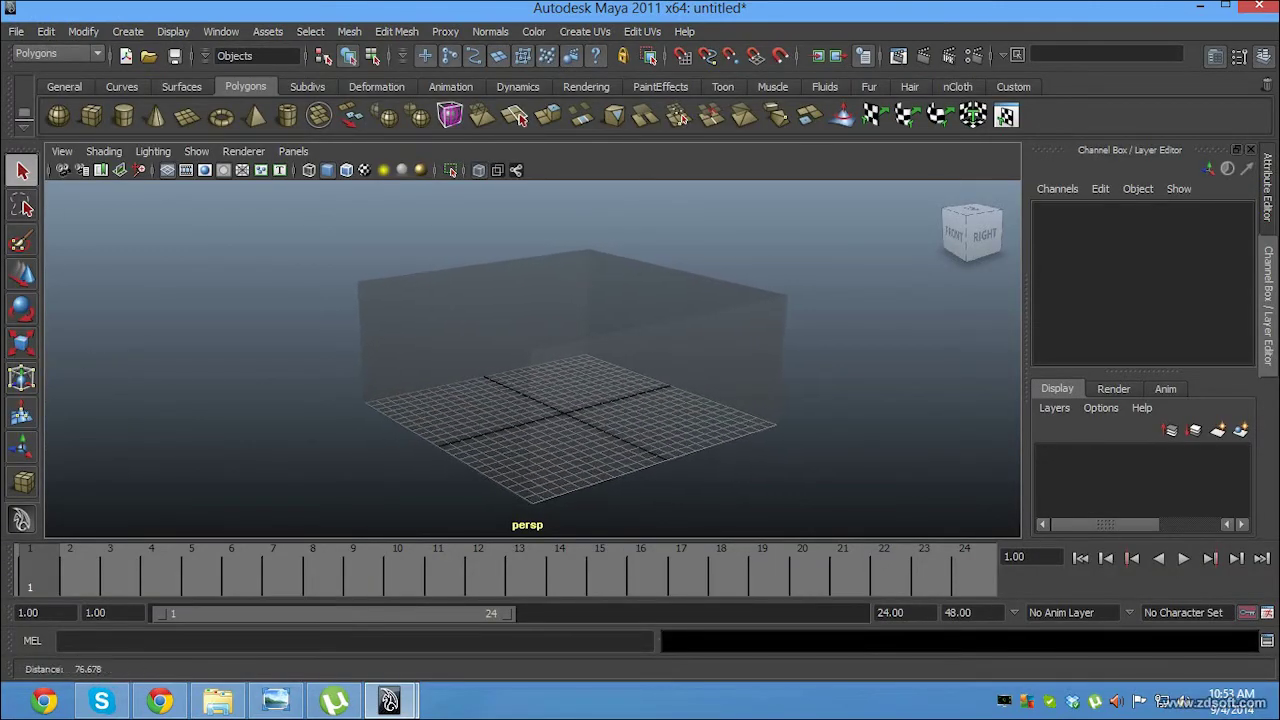
{"action": "left_click_drag", "start_coordinate": [560, 400], "coordinate": [600, 400], "text": "alt"}
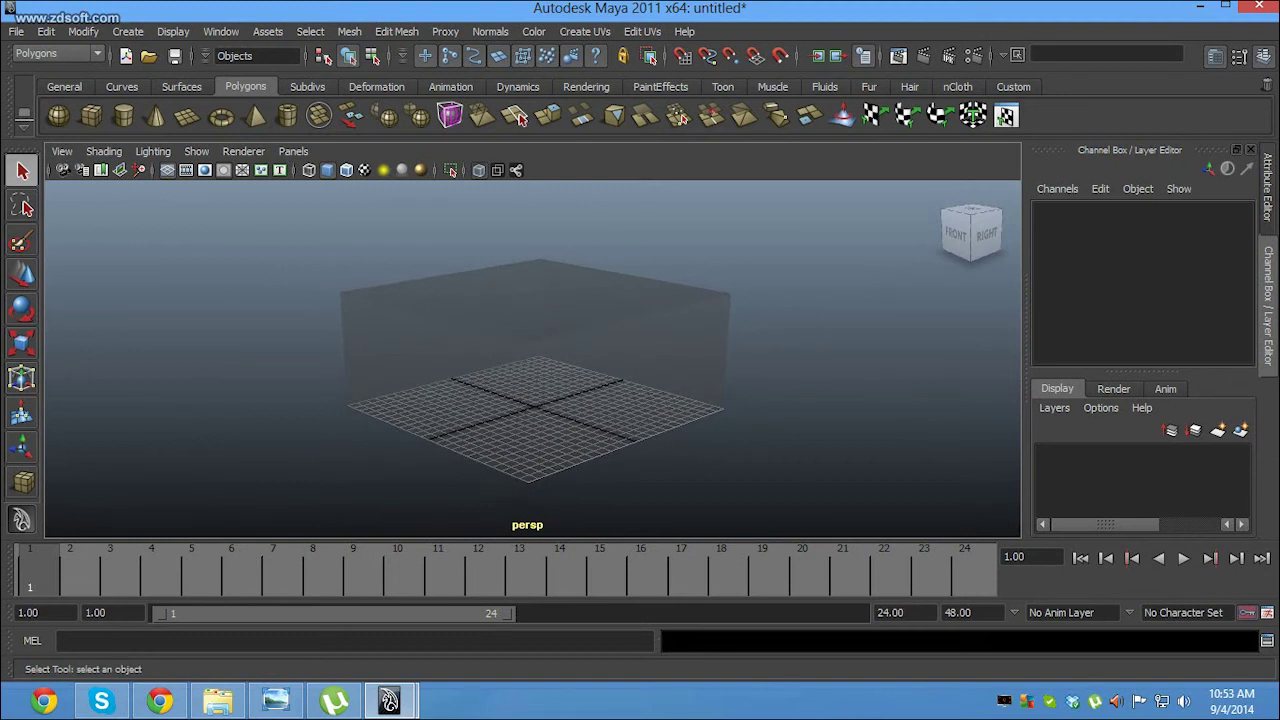
{"action": "key", "text": "ctrl+space"}
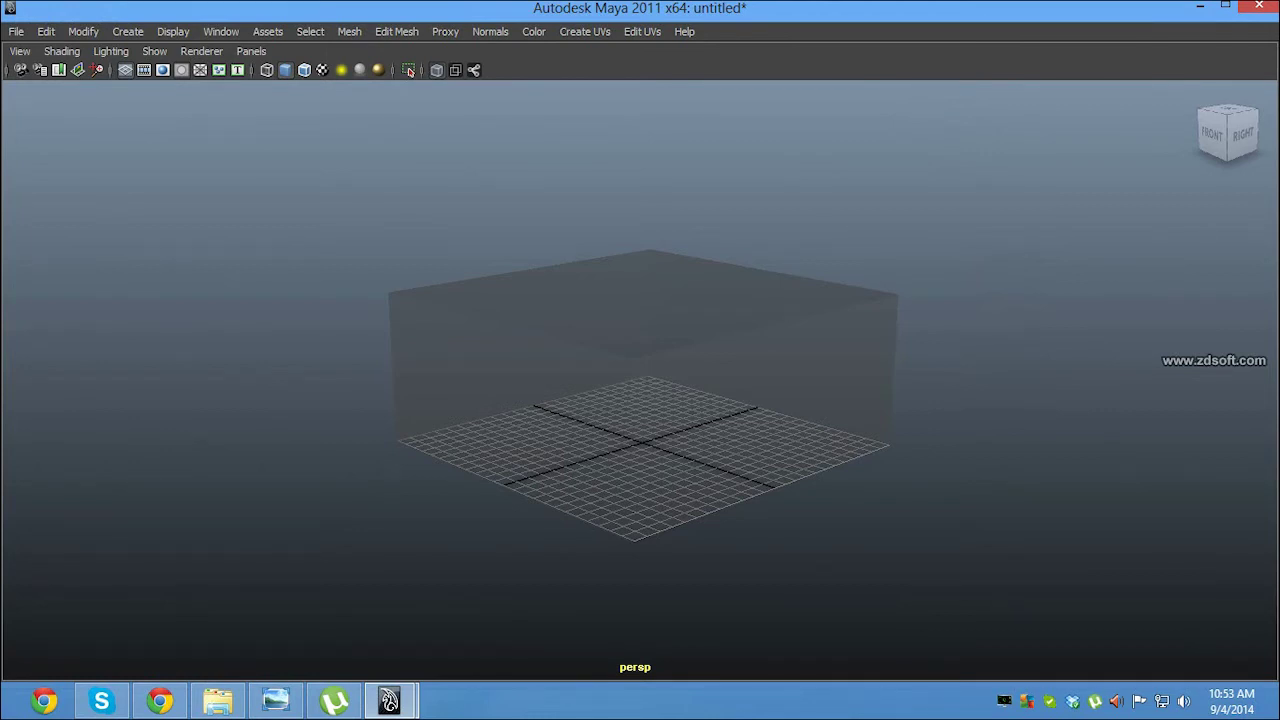
{"action": "left_click_drag", "start_coordinate": [640, 400], "coordinate": [480, 390], "text": "alt"}
{"action": "key", "text": "ctrl+space"}
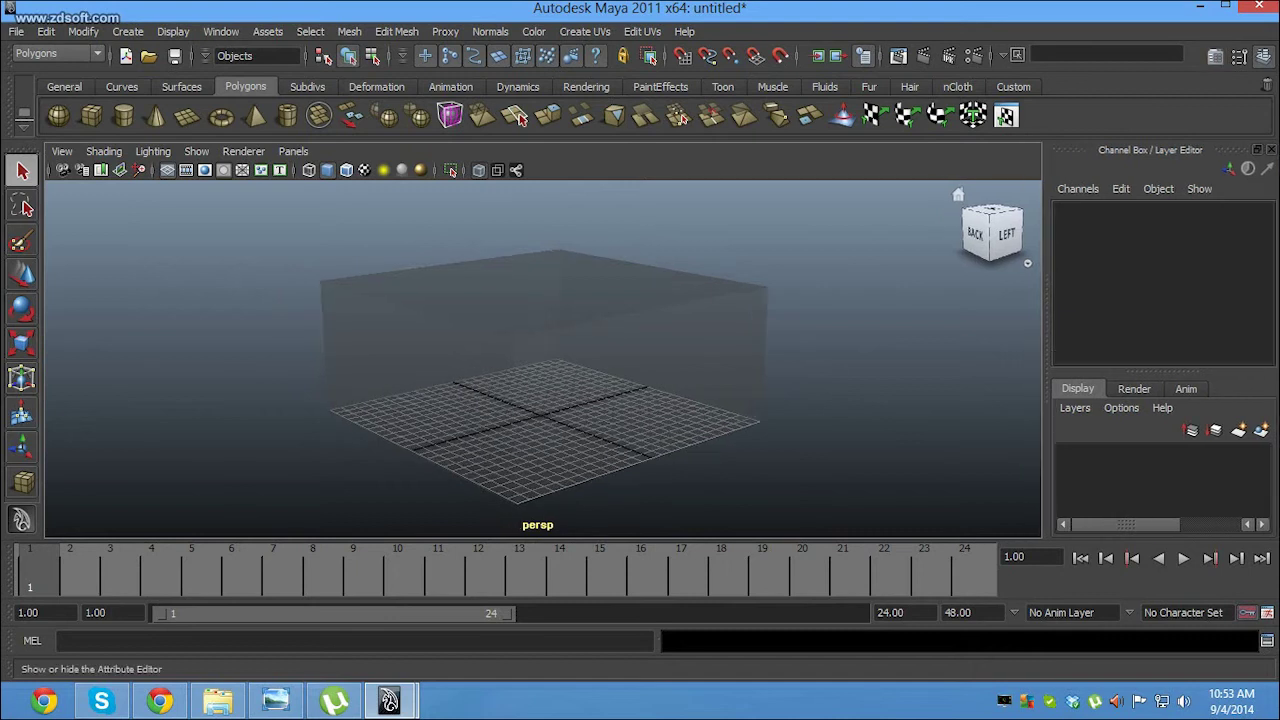
{"action": "left_click", "coordinate": [1238, 55]}
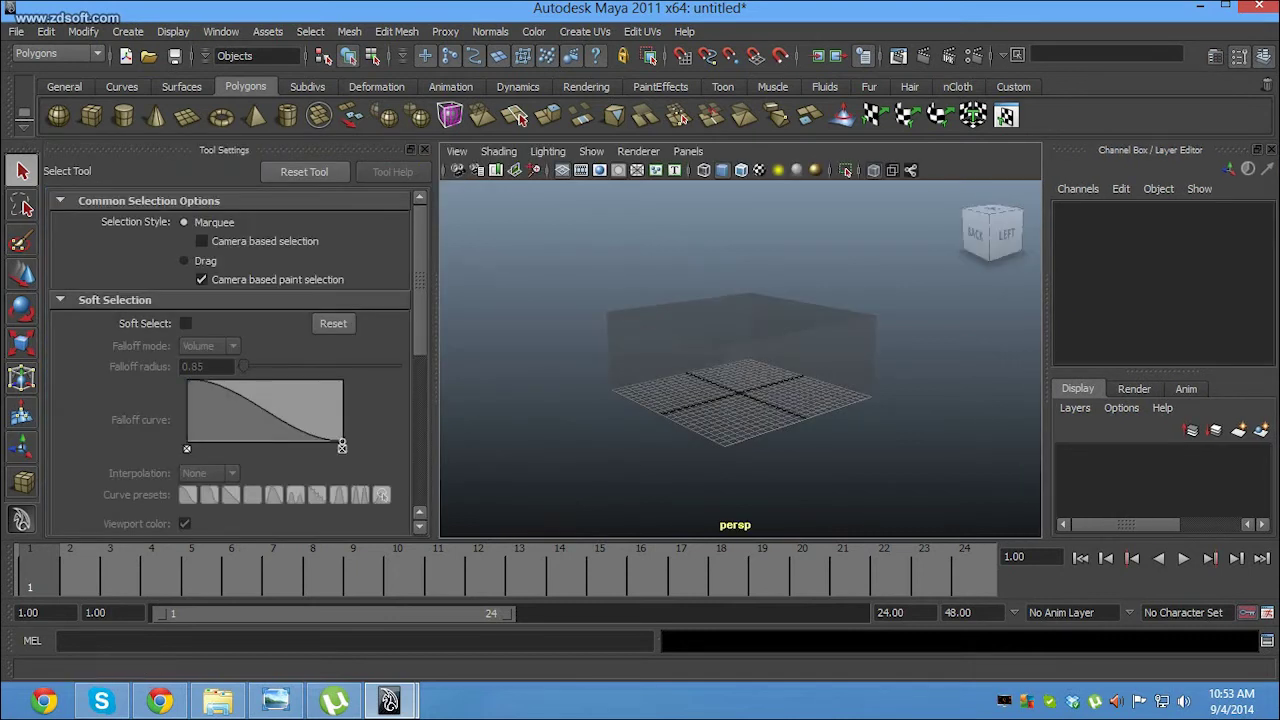
{"action": "key", "text": "ctrl+shift+t"}
{"action": "key", "text": "ctrl+a"}
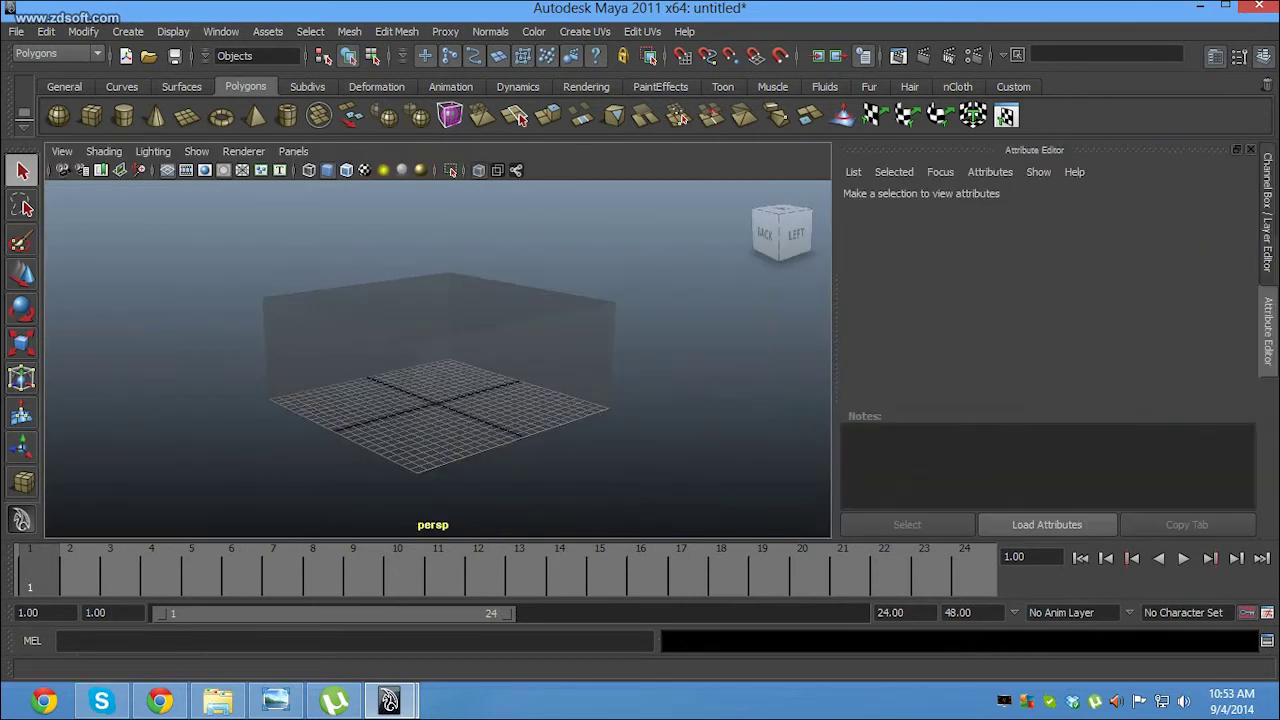
{"action": "key", "text": "ctrl+a"}
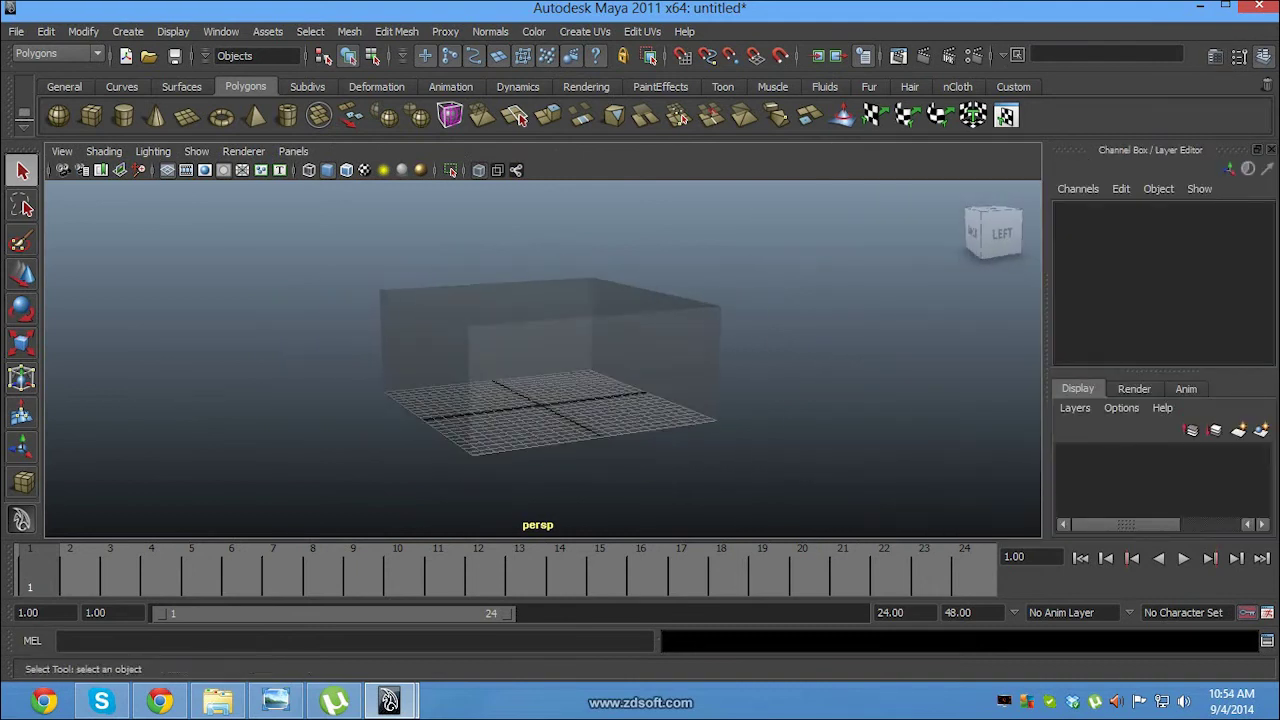
{"action": "key", "text": "a"}
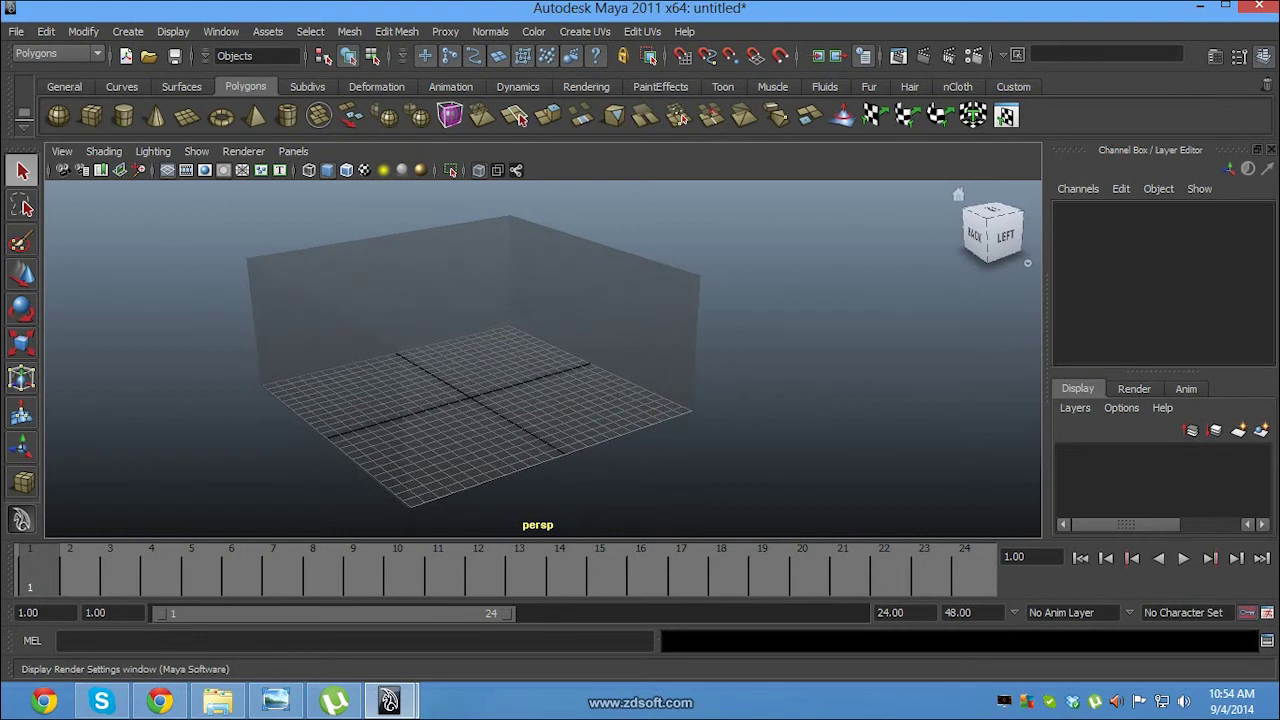
{"action": "left_click", "coordinate": [520, 119]}
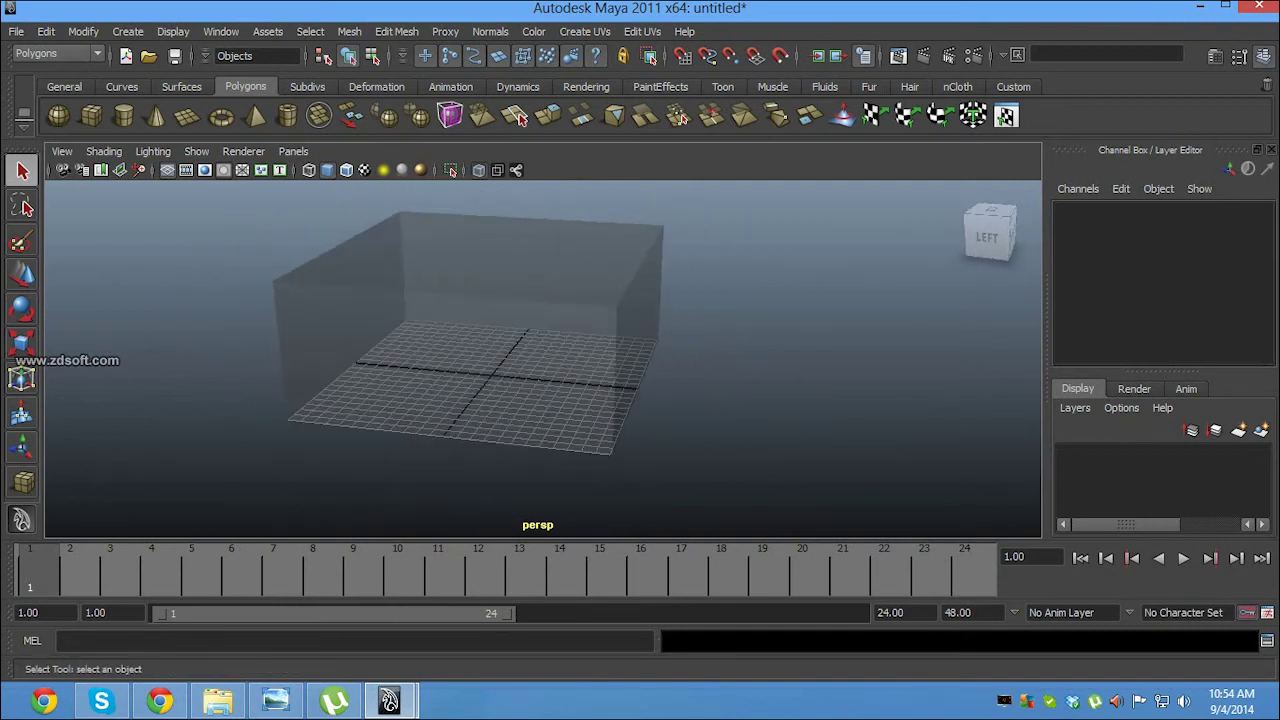
- Delete the box walls from the scene
{"action": "key", "text": "Delete"}
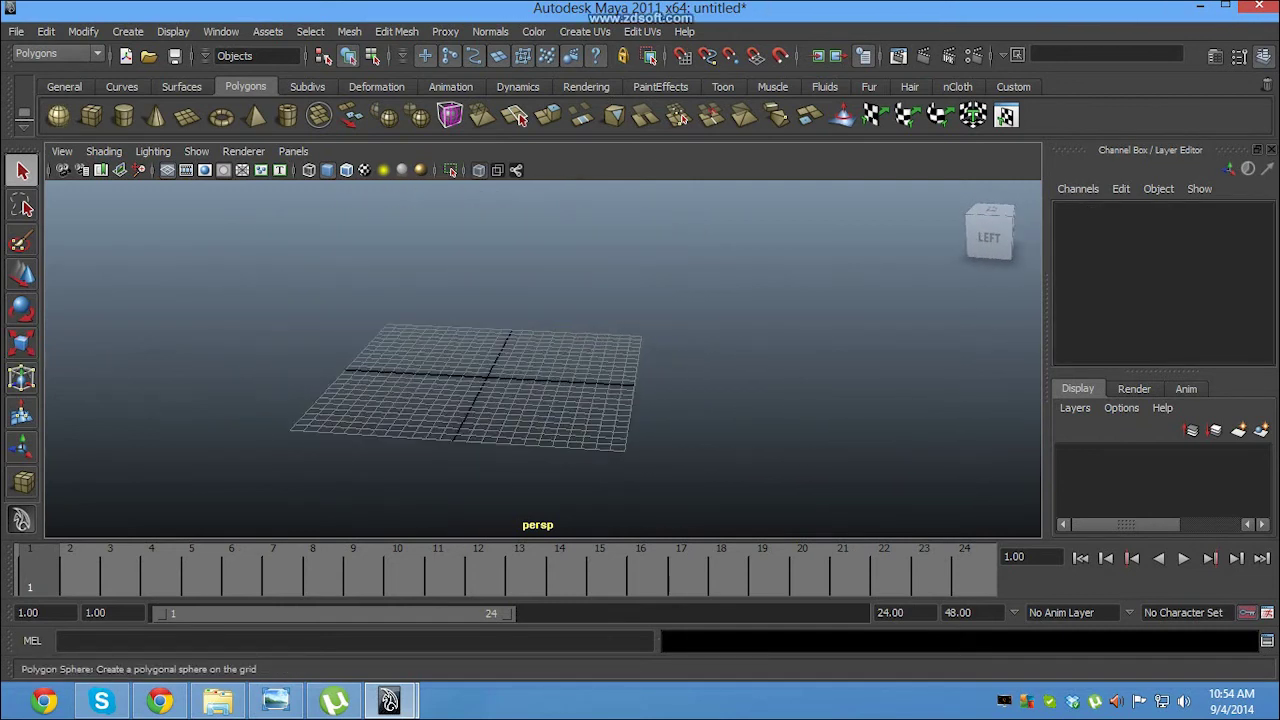
{"action": "key", "text": "ctrl+z"}
{"action": "key", "text": "Delete"}
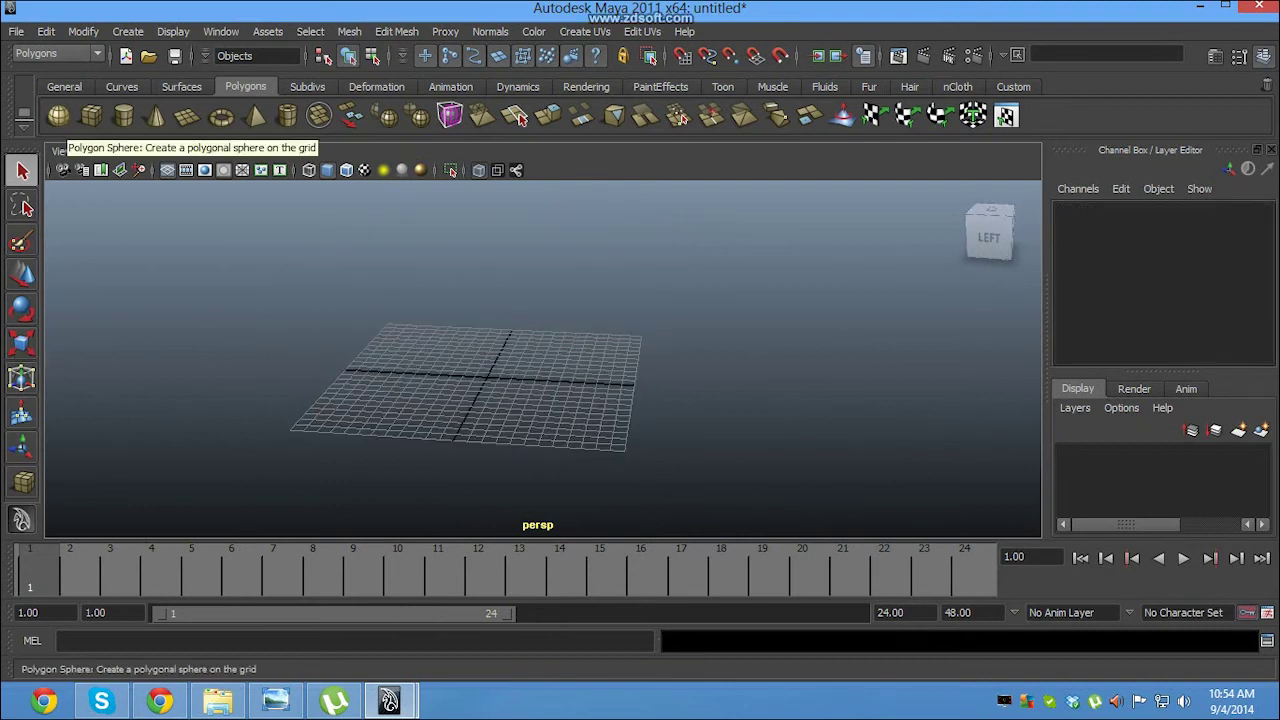
- Draw a polygon sphere at the grid centre and display it with solid shading
{"action": "left_click", "coordinate": [58, 116]}
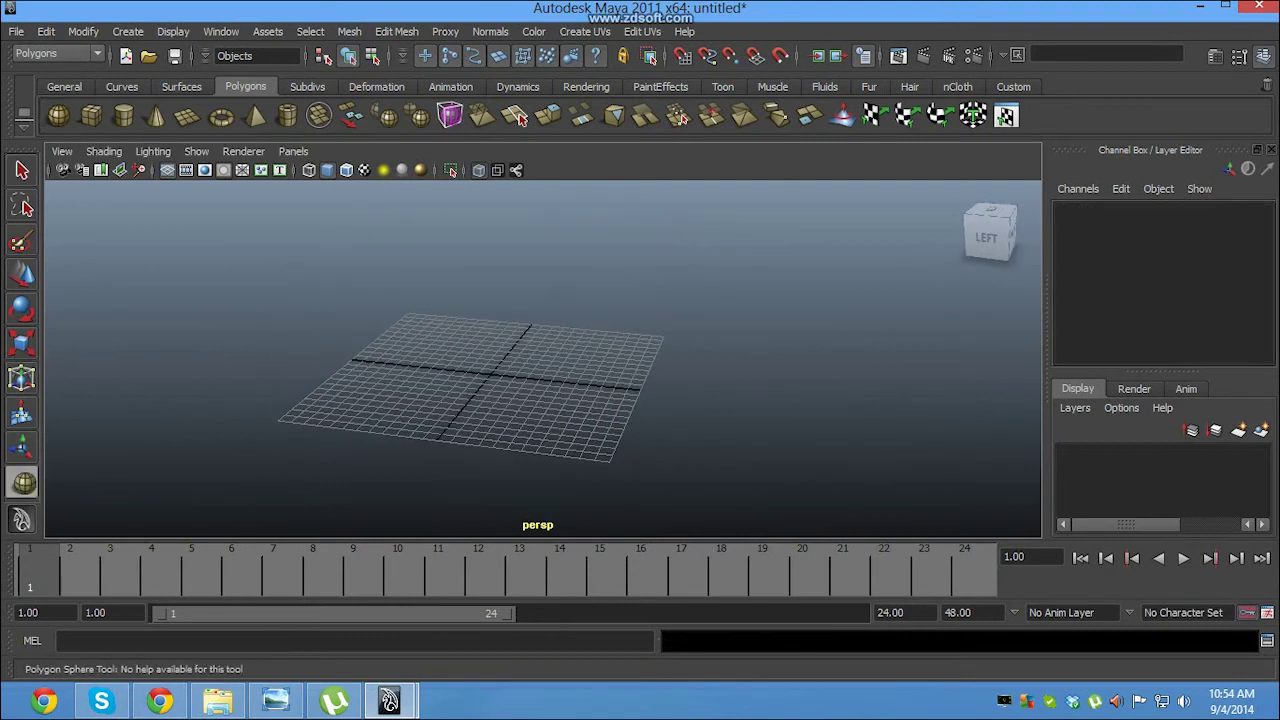
{"action": "left_click_drag", "start_coordinate": [487, 372], "coordinate": [522, 372]}
{"action": "key", "text": "f"}
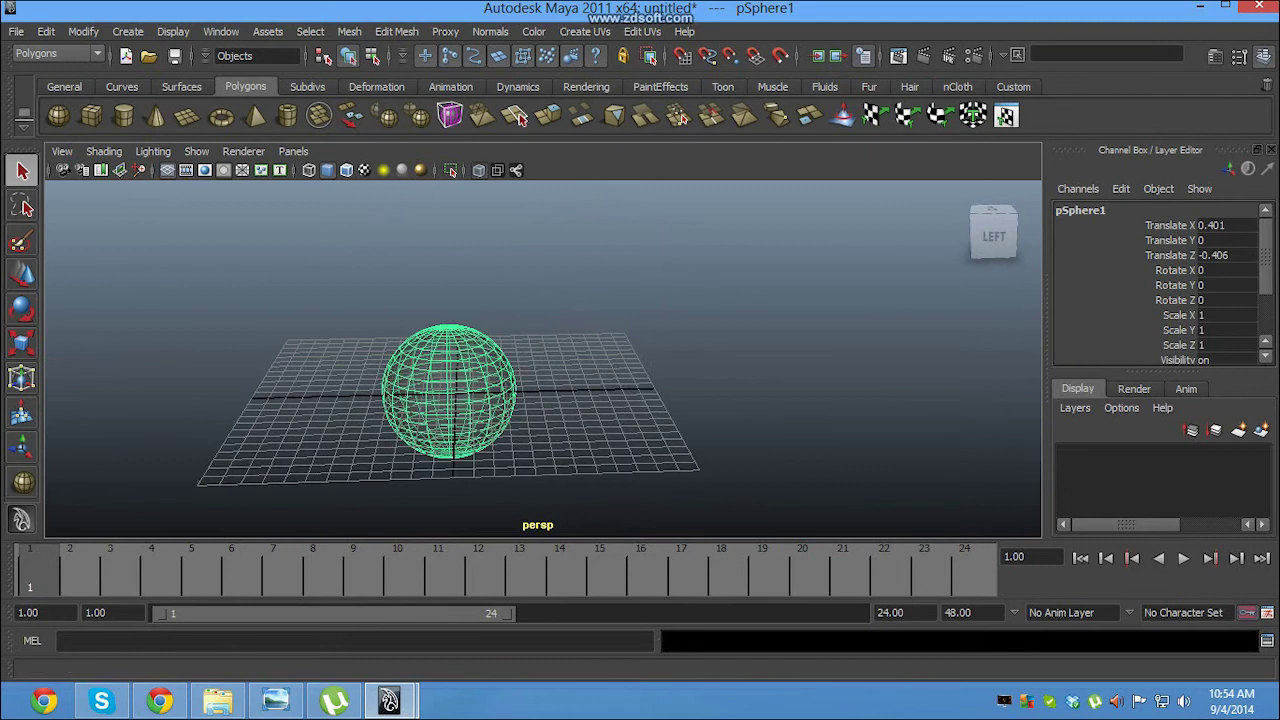
{"action": "left_click", "coordinate": [103, 151]}
{"action": "left_click", "coordinate": [120, 177]}
{"action": "mouse_move", "coordinate": [600, 300]}
{"action": "left_mouse_down", "text": "alt"}
{"action": "mouse_move", "coordinate": [640, 300]}
{"action": "mouse_move", "coordinate": [640, 260]}
{"action": "left_mouse_up", "text": "alt"}
{"action": "key", "text": "w"}
{"action": "key", "text": "5"}
- Drag out a polygon cube on the grid and pull it up to its height
{"action": "left_click", "coordinate": [91, 116]}
{"action": "left_click_drag", "start_coordinate": [455, 405], "coordinate": [585, 360]}
{"action": "left_click_drag", "start_coordinate": [540, 410], "coordinate": [540, 393]}
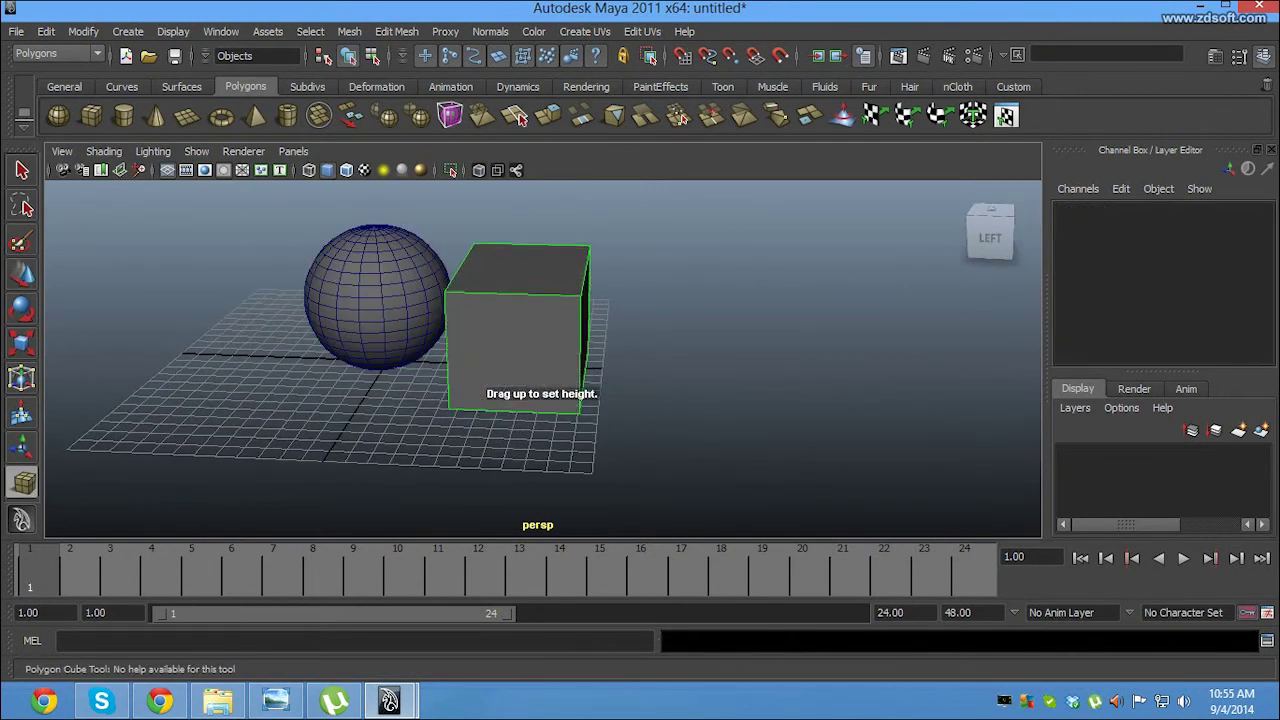
{"action": "mouse_move", "coordinate": [700, 300]}
{"action": "left_mouse_down", "text": "alt"}
{"action": "mouse_move", "coordinate": [660, 290]}
{"action": "mouse_move", "coordinate": [670, 295]}
{"action": "left_mouse_up", "text": "alt"}
- Draw a polygon cylinder beside the cube and raise it to its height
{"action": "left_click", "coordinate": [123, 116]}
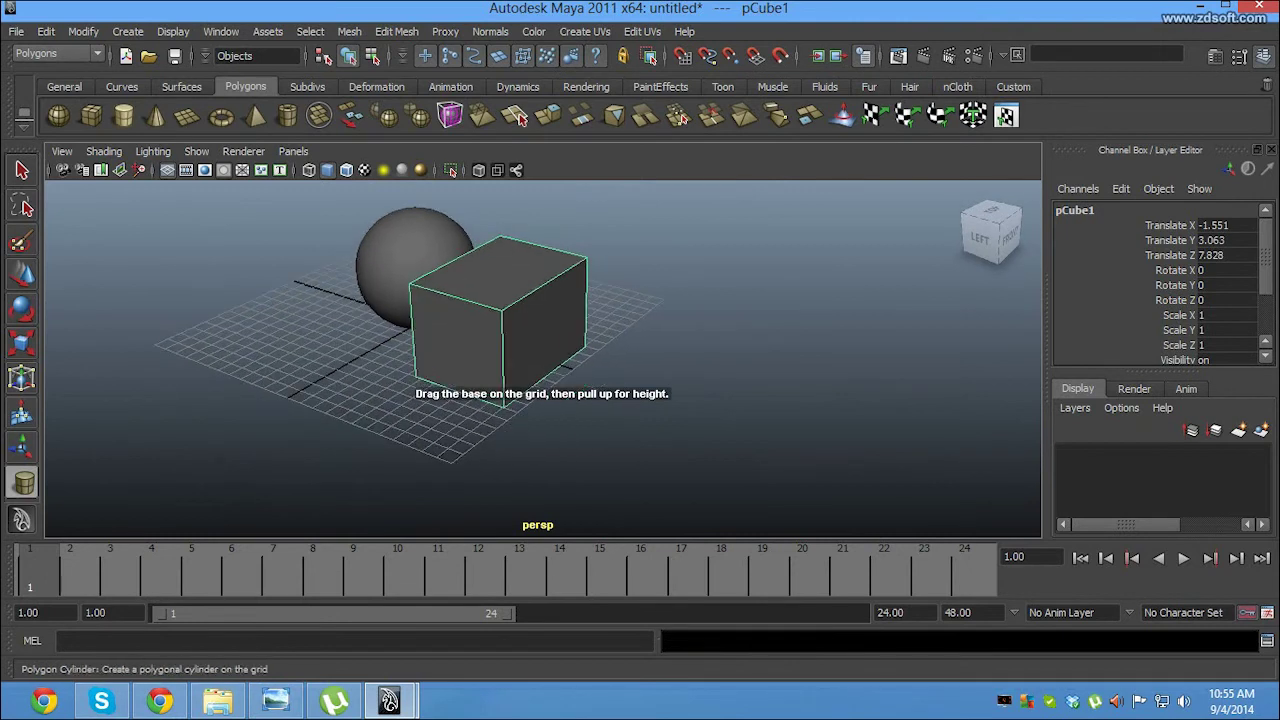
{"action": "mouse_move", "coordinate": [671, 406]}
{"action": "left_mouse_down"}
{"action": "mouse_move", "coordinate": [786, 406]}
{"action": "mouse_move", "coordinate": [786, 330]}
{"action": "left_mouse_up"}
{"action": "left_click_drag", "start_coordinate": [700, 300], "coordinate": [660, 295], "text": "alt"}
{"action": "key", "text": "w"}
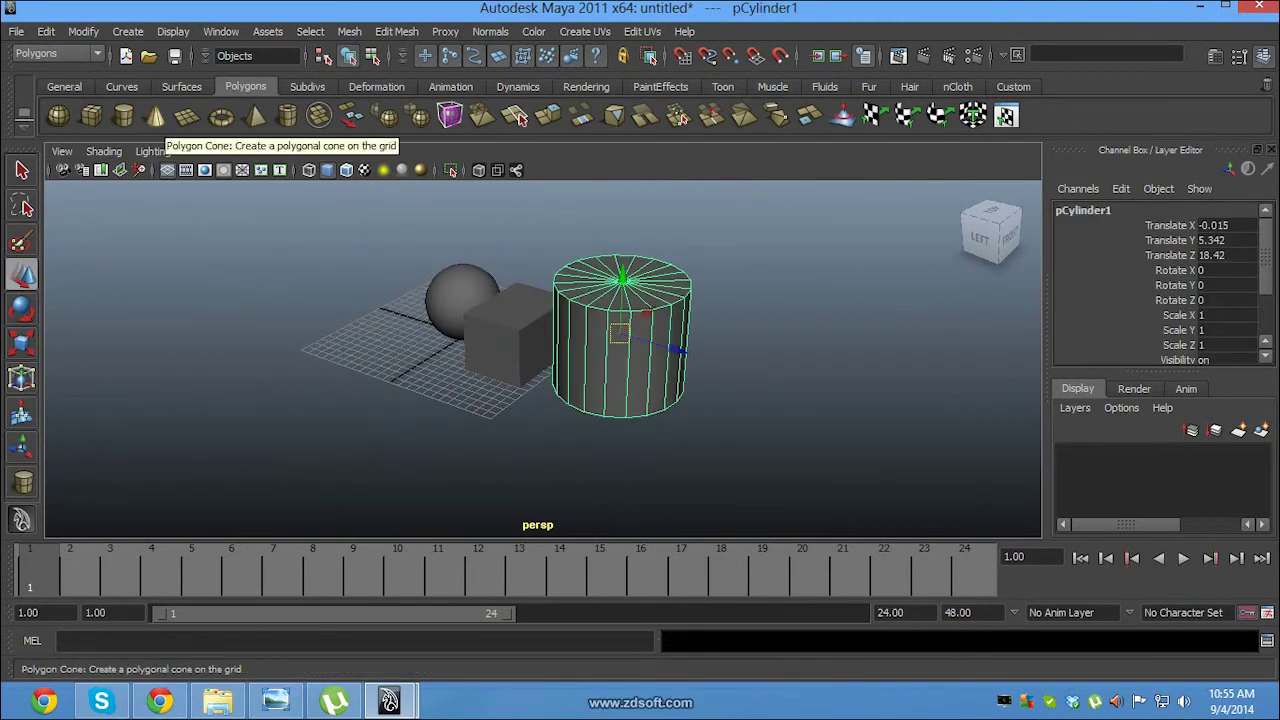
- Draw a polygon cone beside the cylinder and pull it up to its height
{"action": "left_click", "coordinate": [155, 116]}
{"action": "left_click_drag", "start_coordinate": [614, 390], "coordinate": [685, 392]}
{"action": "mouse_move", "coordinate": [685, 392]}
{"action": "left_mouse_down"}
{"action": "mouse_move", "coordinate": [685, 300]}
{"action": "mouse_move", "coordinate": [480, 260]}
{"action": "left_mouse_up"}
{"action": "key", "text": "w"}
- Draw a flat polygon plane in front of the shapes and nudge it slightly along Z
{"action": "left_click", "coordinate": [187, 116]}
{"action": "left_click_drag", "start_coordinate": [535, 365], "coordinate": [750, 533]}
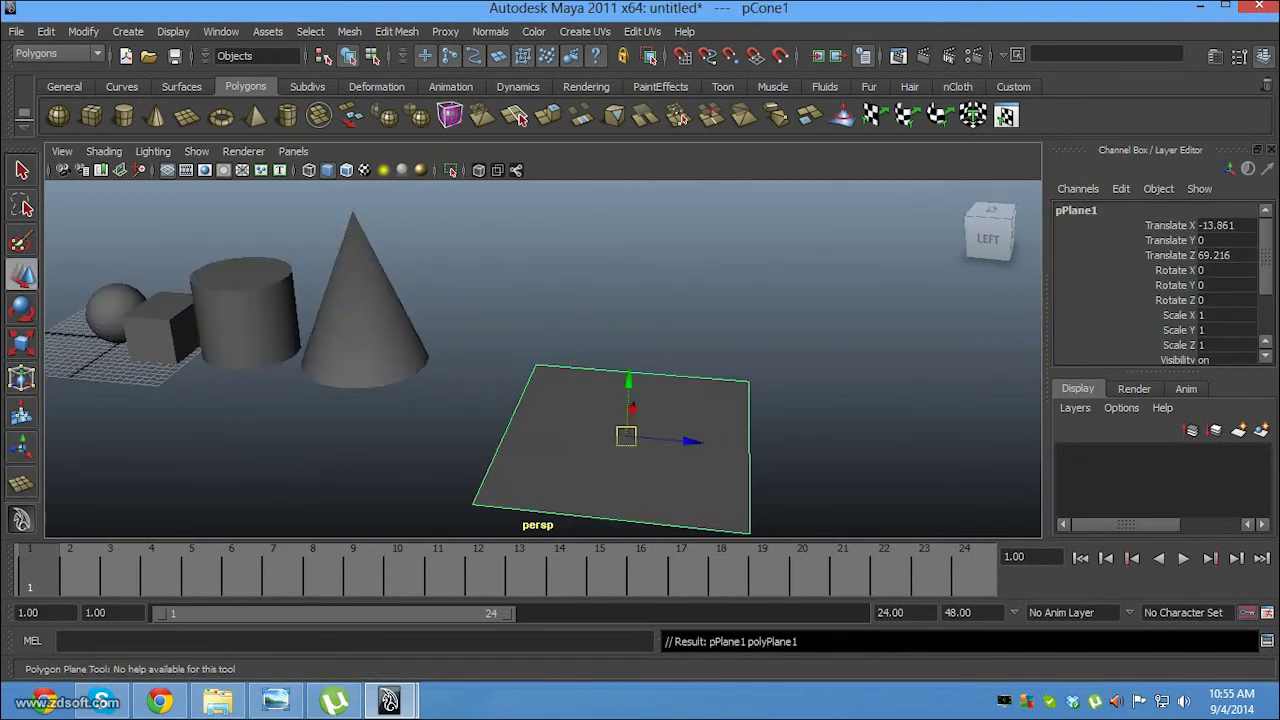
{"action": "left_click_drag", "start_coordinate": [700, 300], "coordinate": [600, 300], "text": "alt"}
{"action": "key", "text": "w"}
{"action": "left_click_drag", "start_coordinate": [690, 378], "coordinate": [705, 375]}
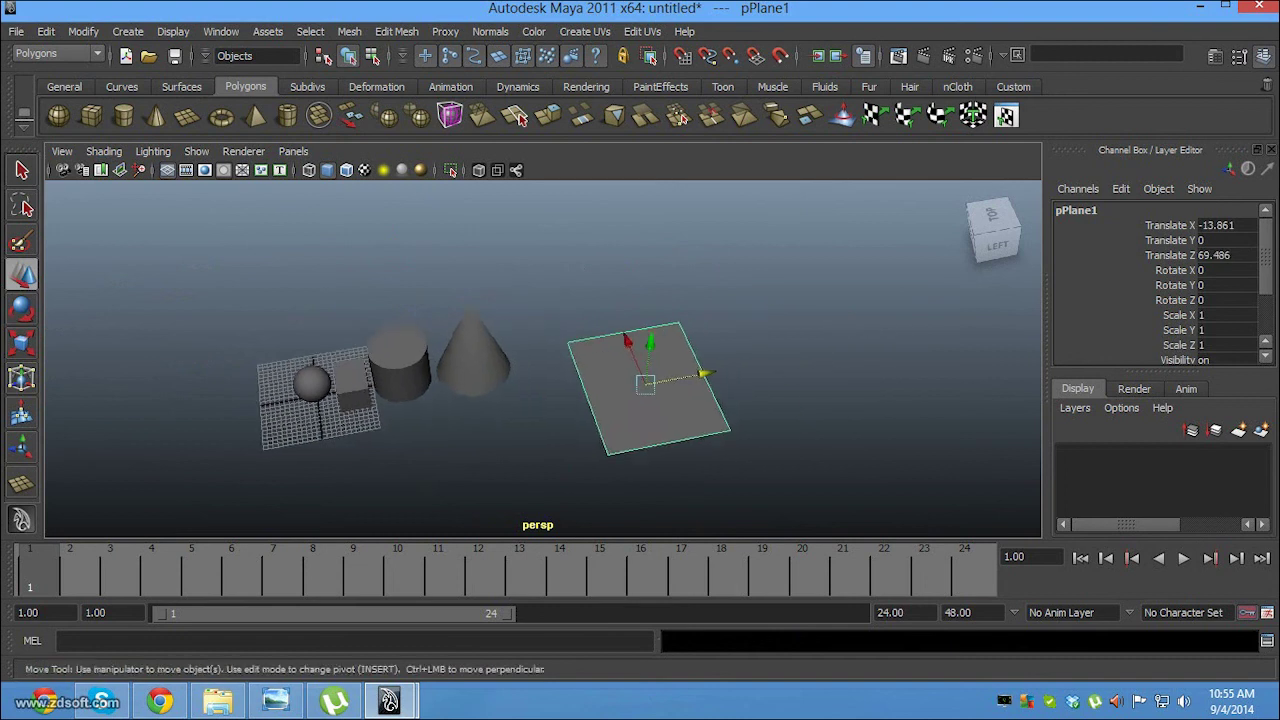
{"action": "left_click_drag", "start_coordinate": [700, 300], "coordinate": [520, 300], "text": "alt"}
{"action": "key", "text": "q"}
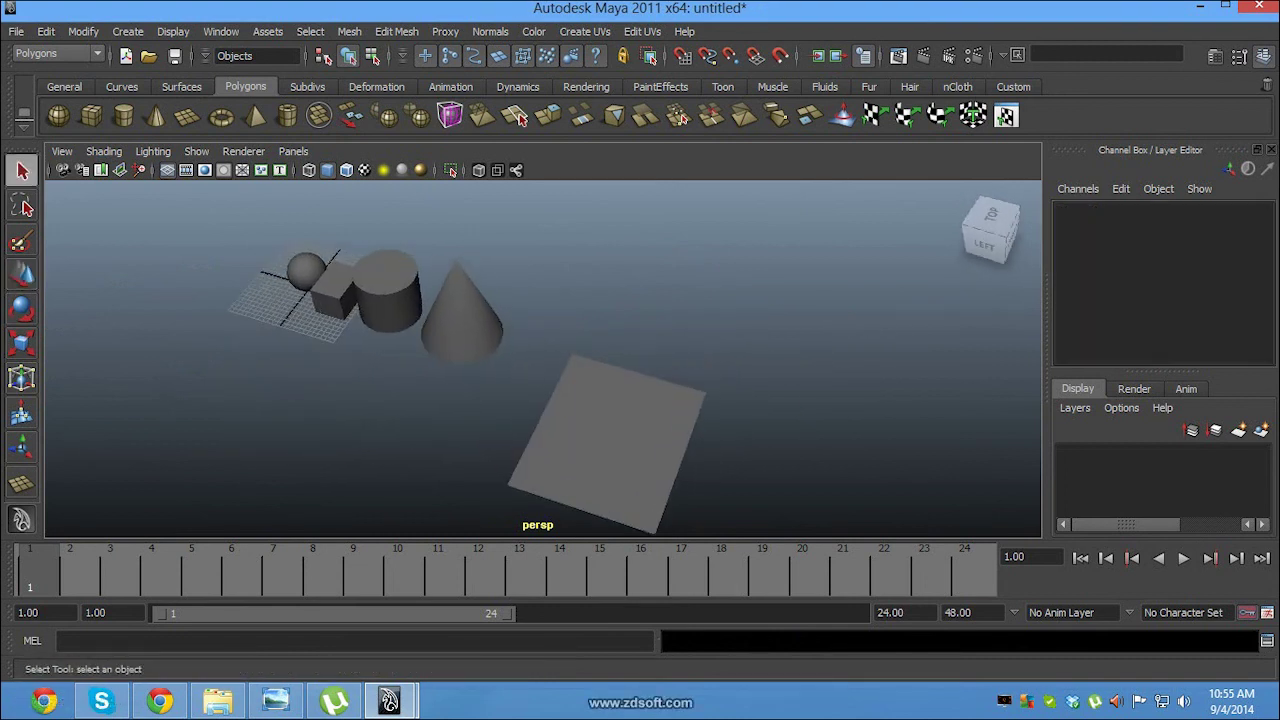
{"action": "mouse_move", "coordinate": [500, 350]}
{"action": "left_mouse_down", "text": "alt"}
{"action": "mouse_move", "coordinate": [560, 330]}
{"action": "mouse_move", "coordinate": [540, 345]}
{"action": "mouse_move", "coordinate": [550, 350]}
{"action": "left_mouse_up", "text": "alt"}
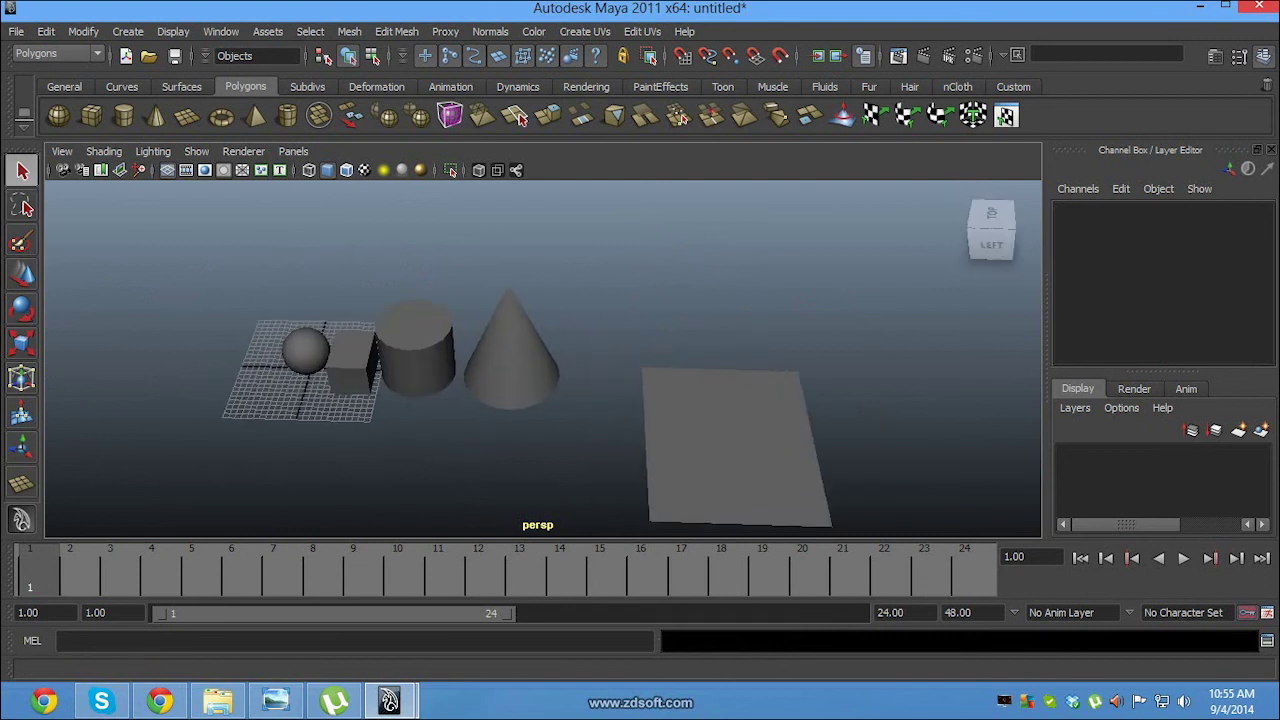
- Cancel a new-scene request to keep the objects and undo the plane's last move
{"action": "key", "text": "ctrl+n"}
{"action": "key", "text": "Escape"}
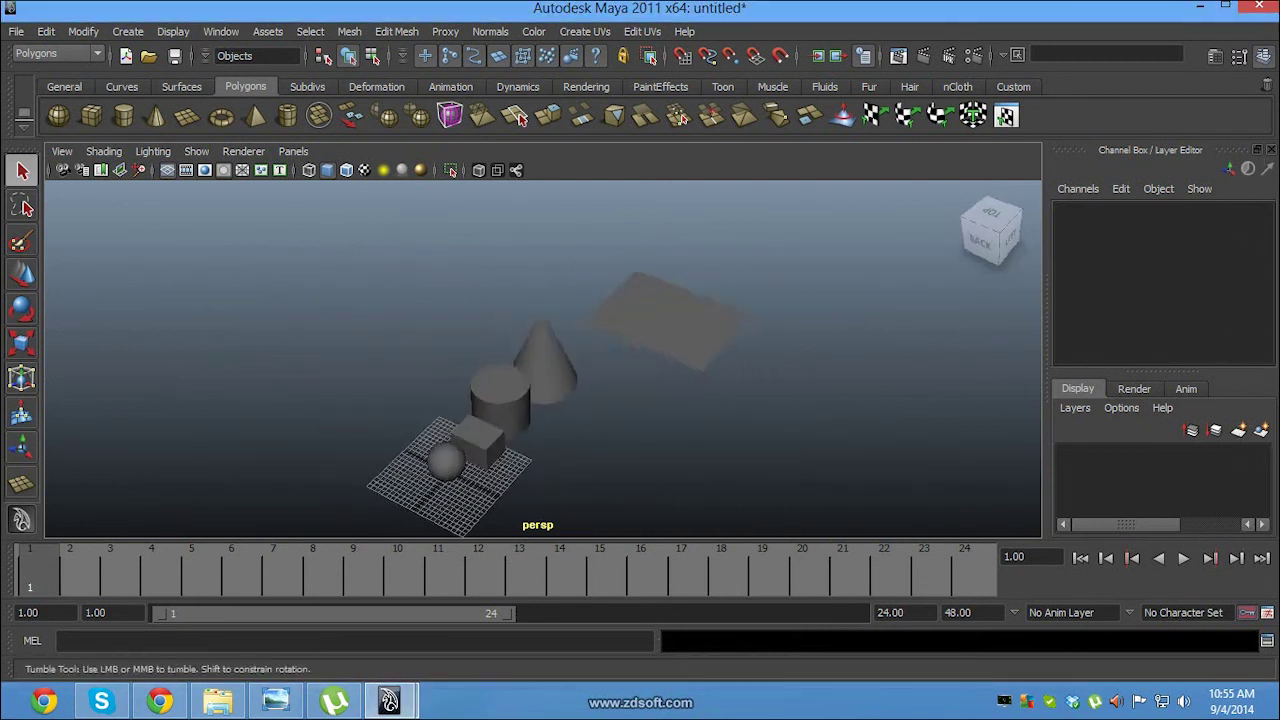
{"action": "key", "text": "w"}
{"action": "key", "text": "ctrl+z"}
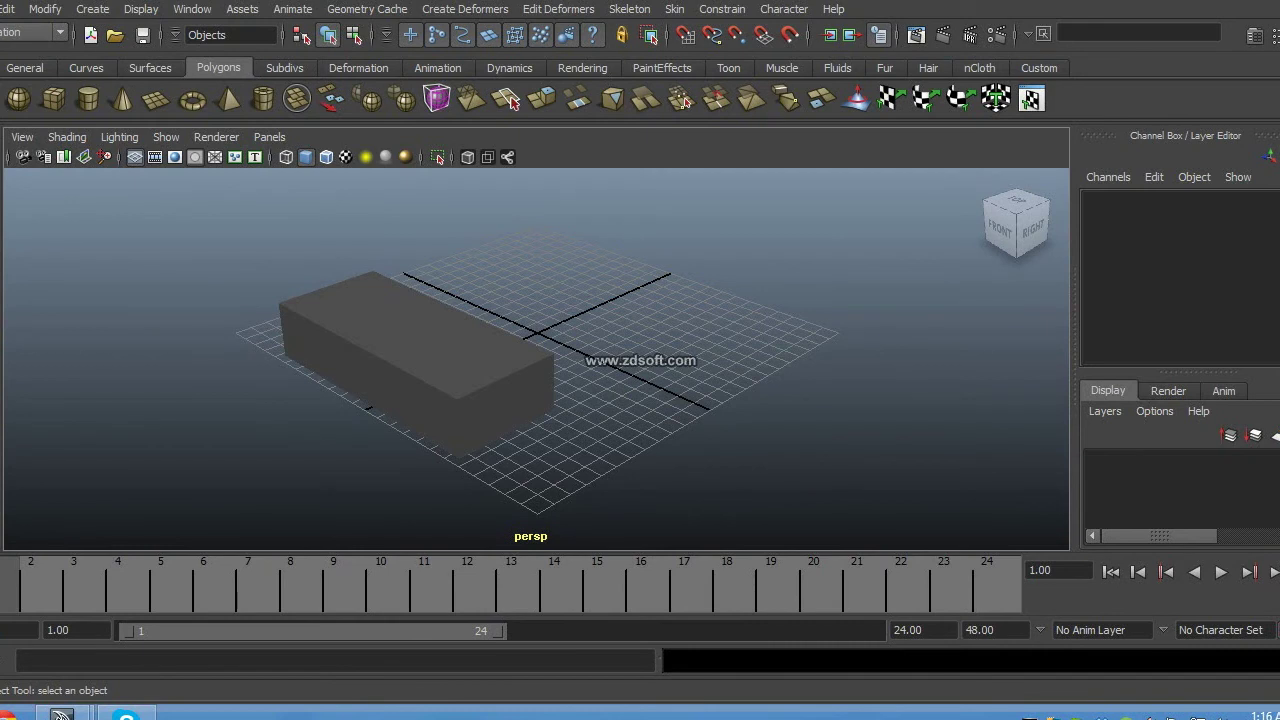
- Put the long box on a new display layer, then delete that layer1
{"action": "left_click", "coordinate": [415, 355]}
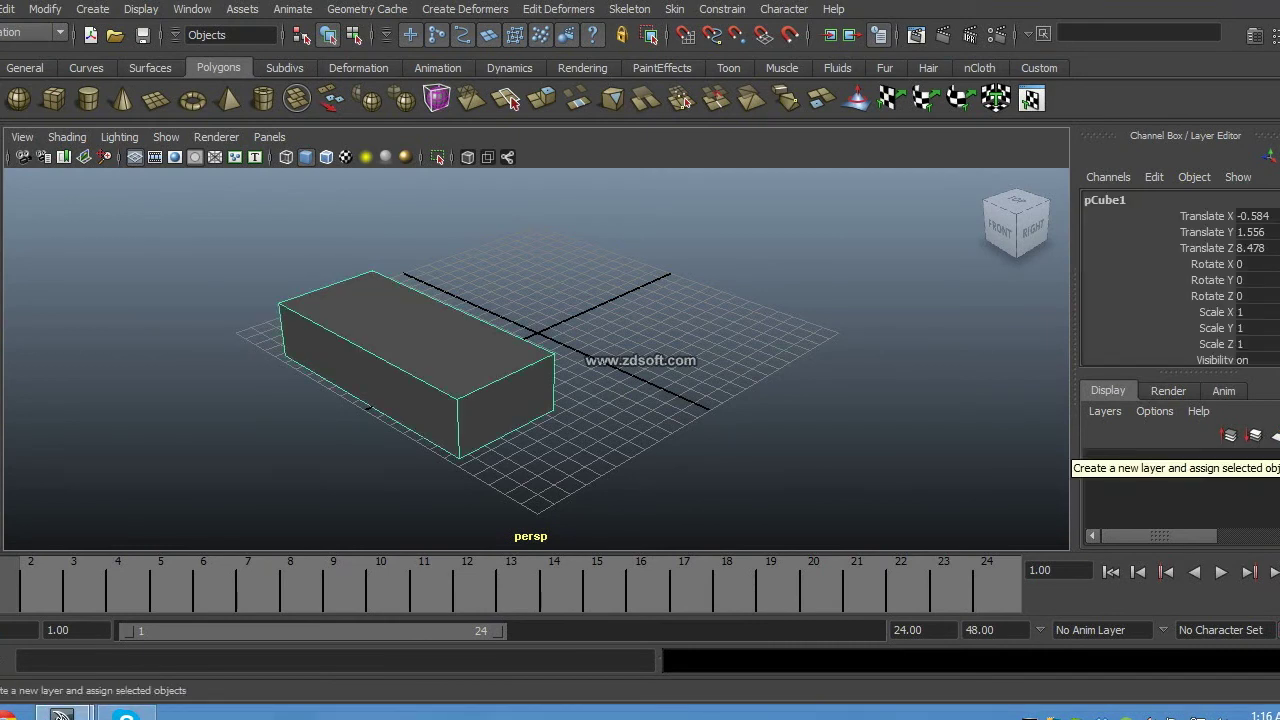
{"action": "left_click", "coordinate": [1256, 435]}
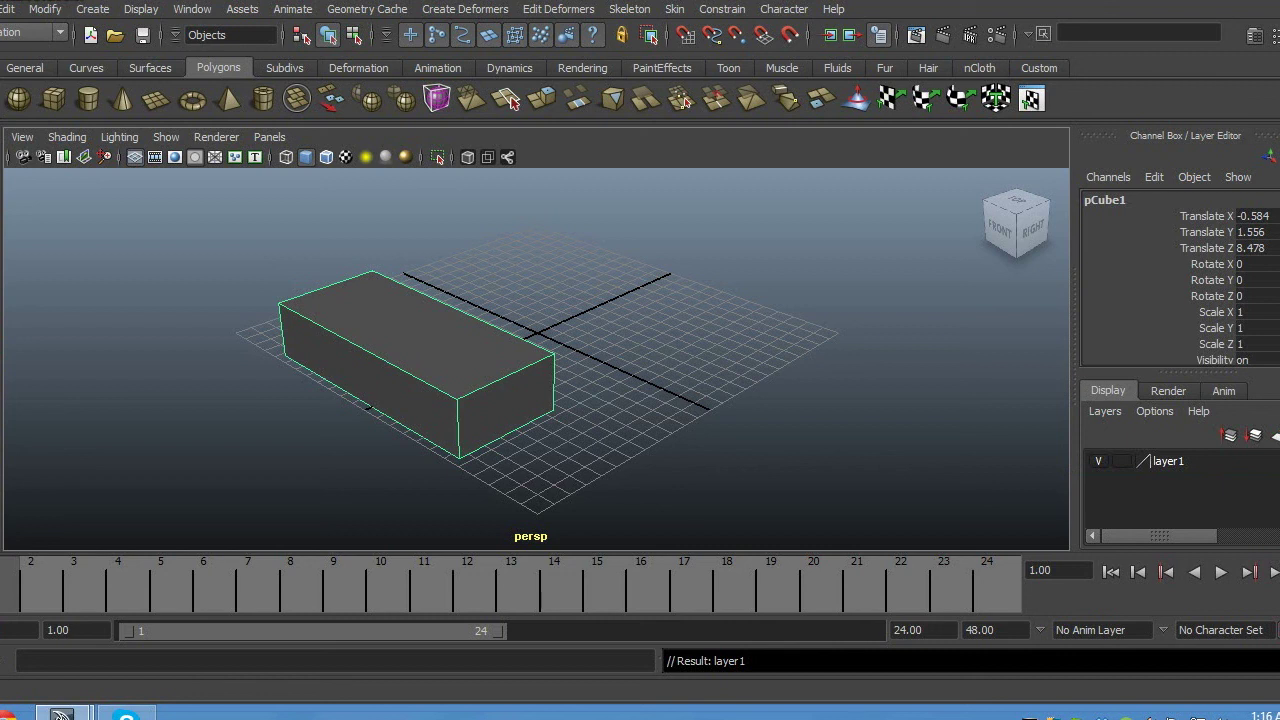
{"action": "left_click", "coordinate": [1160, 461]}
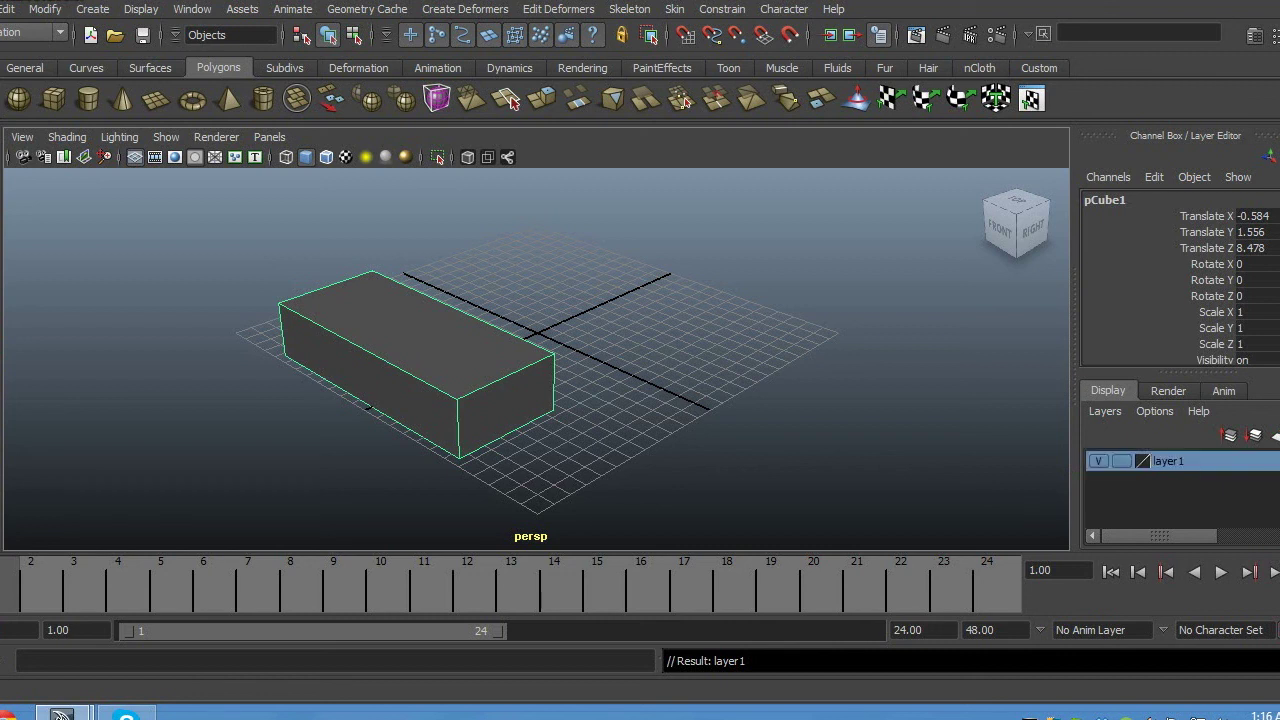
{"action": "right_click", "coordinate": [1145, 461]}
{"action": "left_click", "coordinate": [1200, 639]}
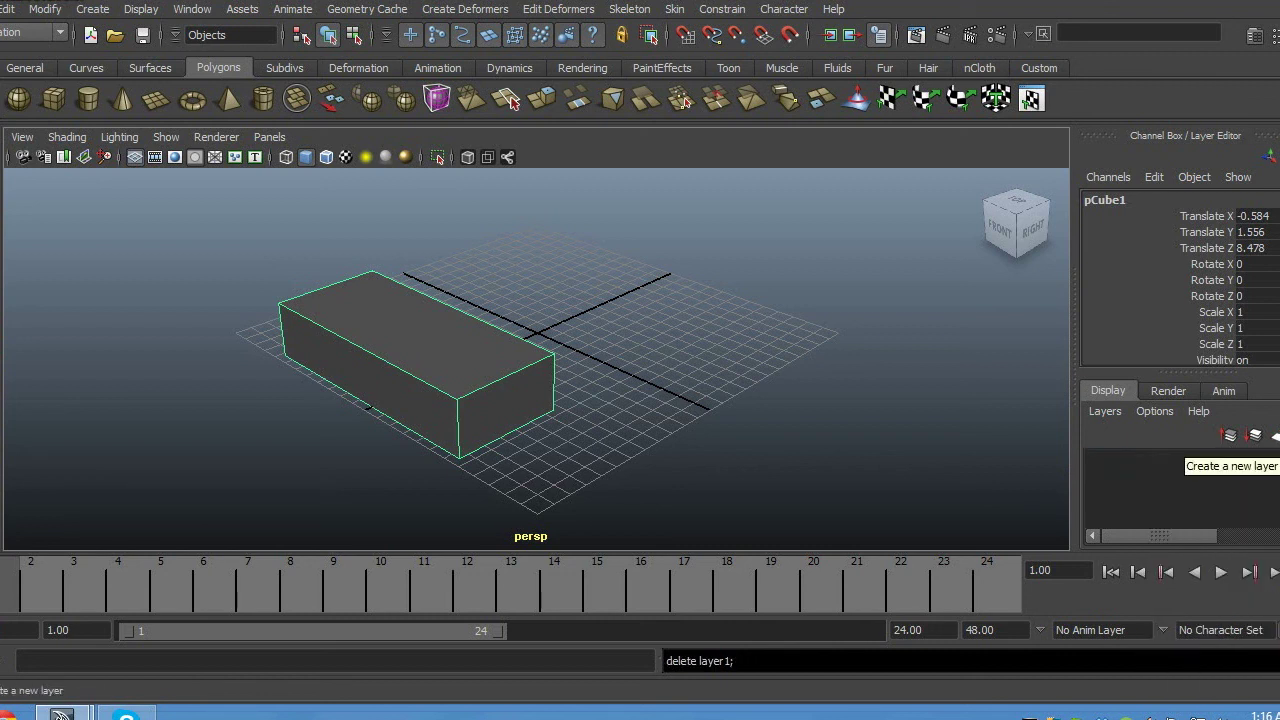
- Recreate layer1 containing the selected long box
{"action": "left_click", "coordinate": [1256, 435]}
{"action": "left_click", "coordinate": [1160, 461]}
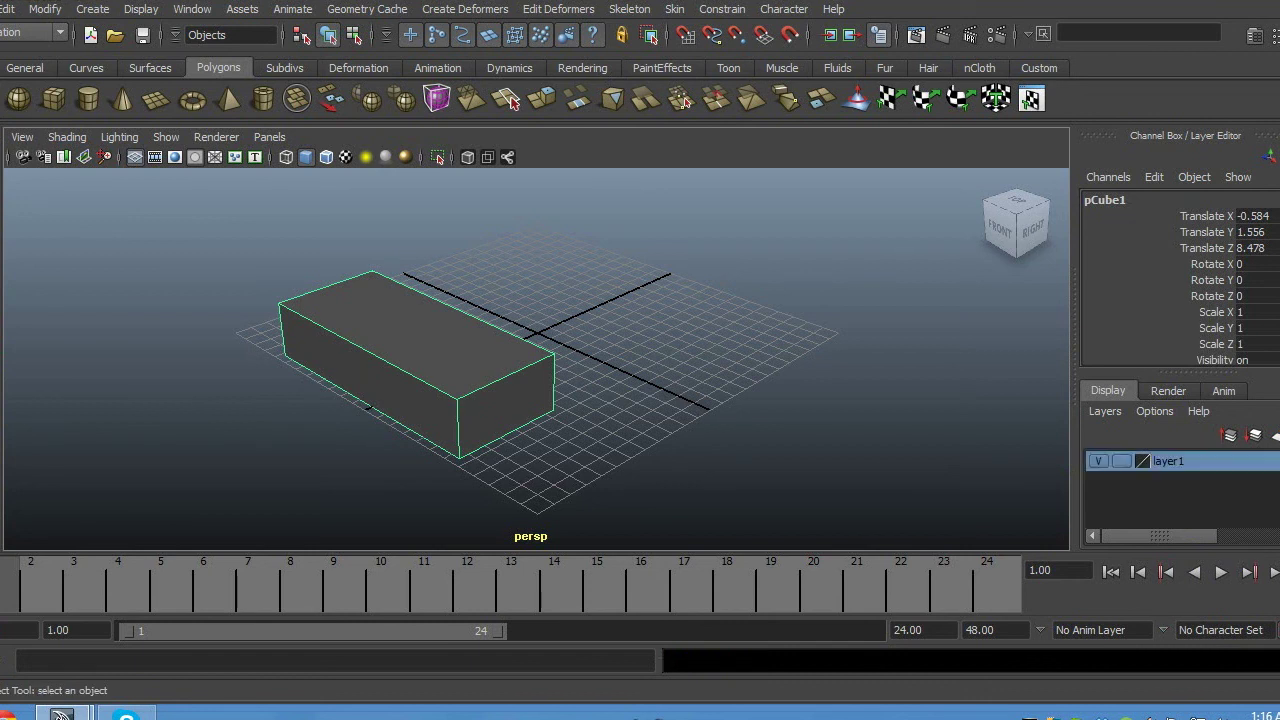
{"action": "right_click", "coordinate": [1143, 461]}
{"action": "left_click", "coordinate": [1219, 493]}
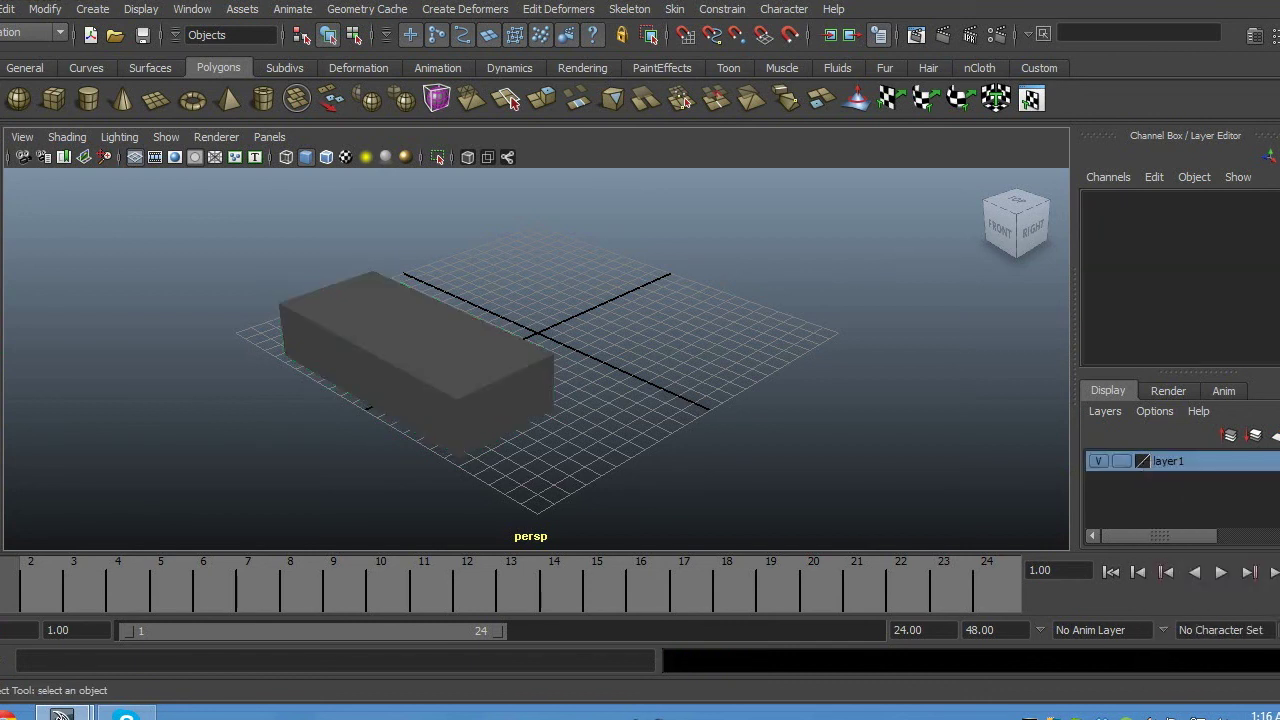
- Toggle layer1's visibility off and on and its template display on and off
{"action": "left_click", "coordinate": [1099, 461]}
{"action": "left_click", "coordinate": [1099, 461]}
{"action": "left_click", "coordinate": [1120, 461]}
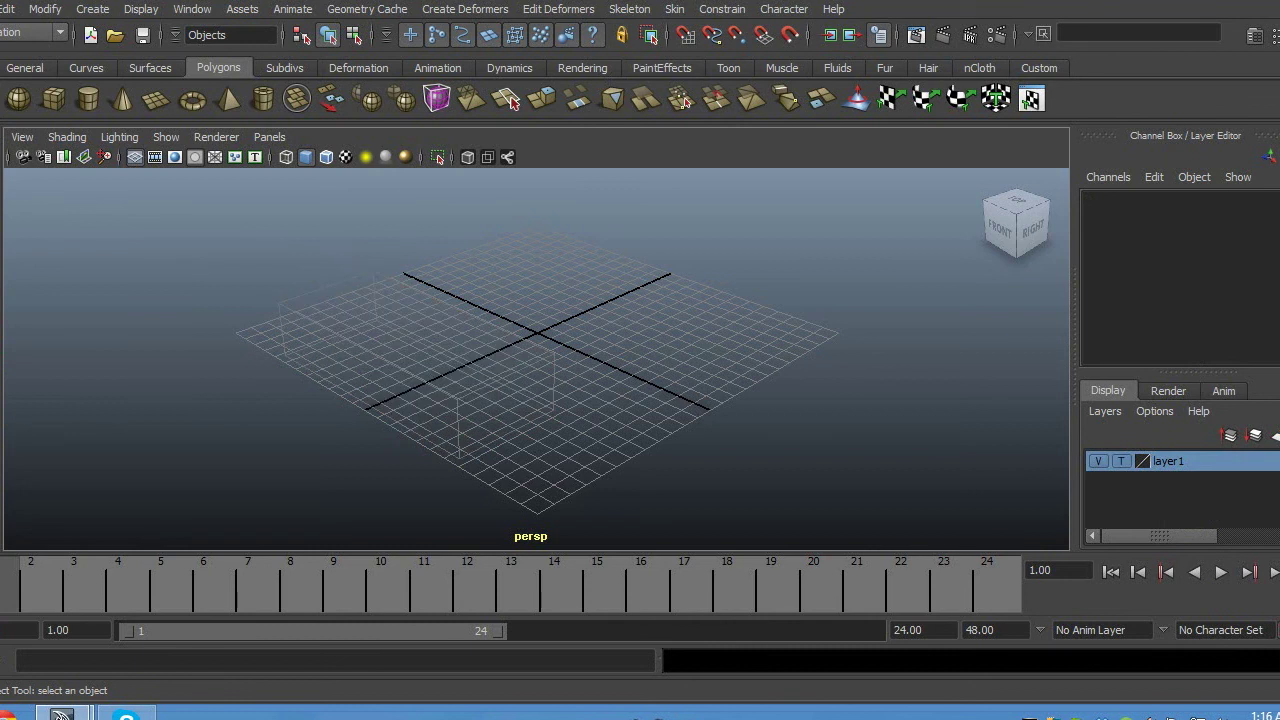
{"action": "left_click", "coordinate": [1120, 461]}
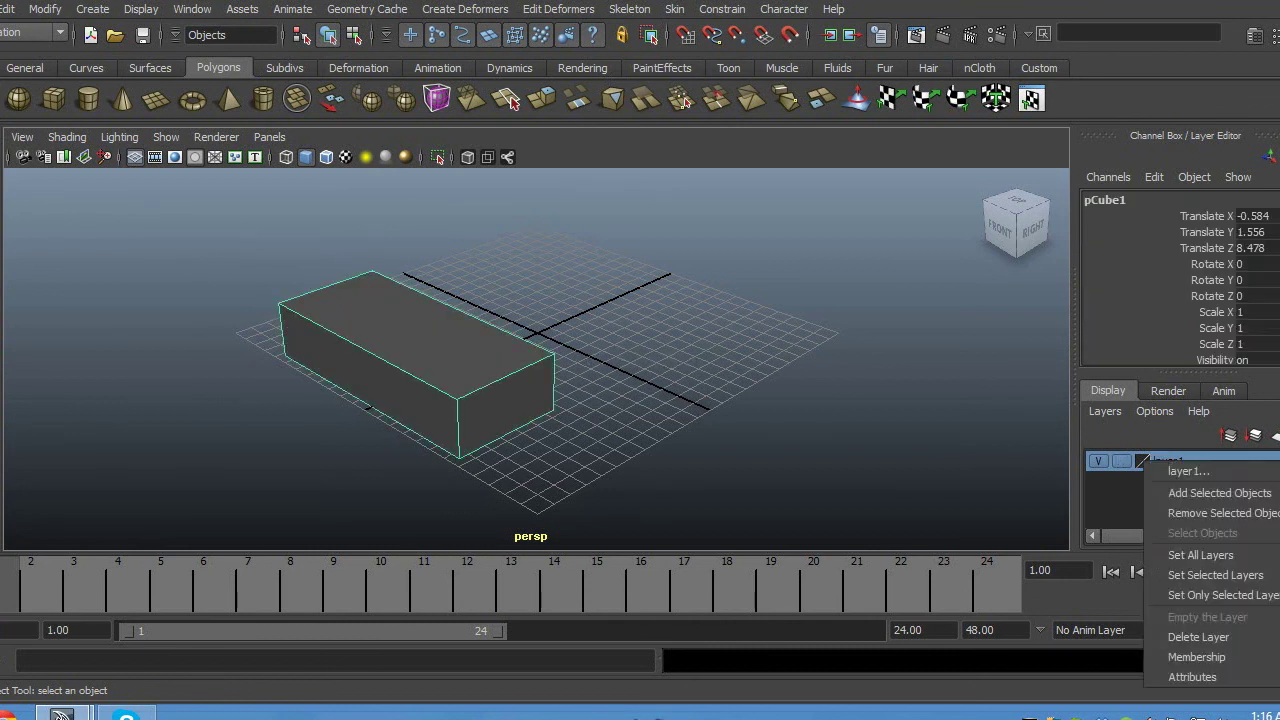
{"action": "left_click", "coordinate": [1219, 493]}
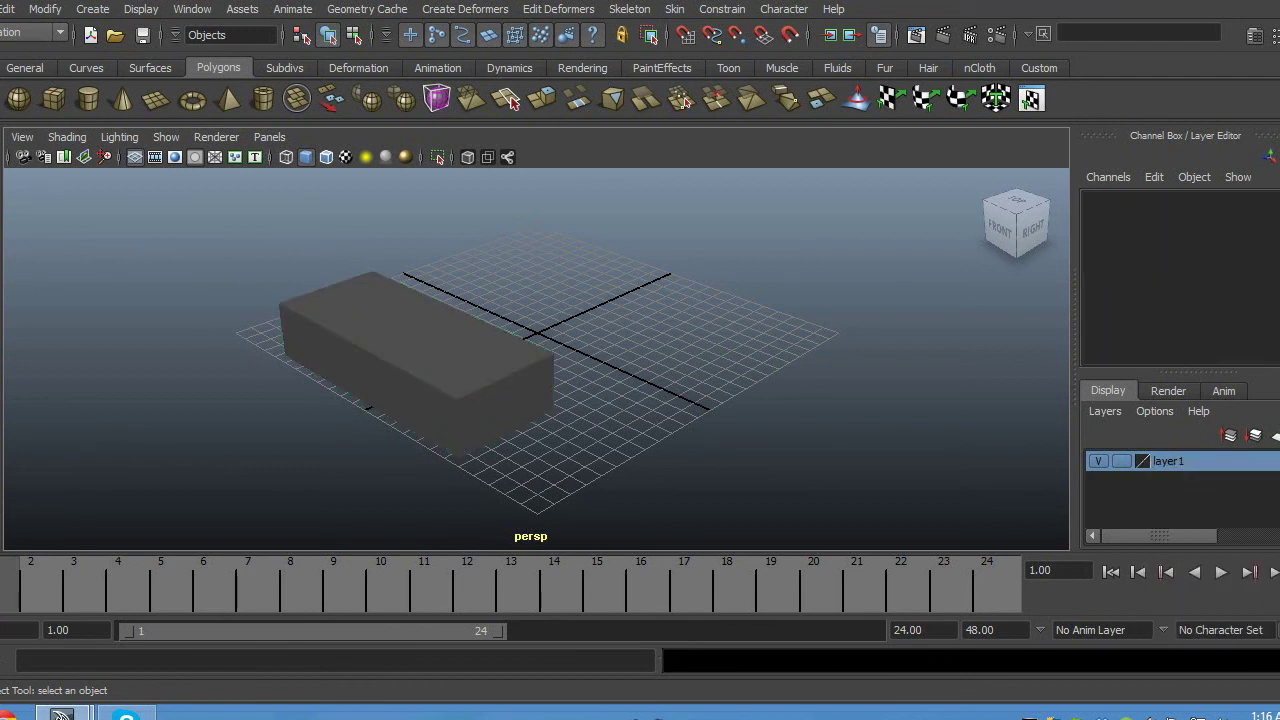